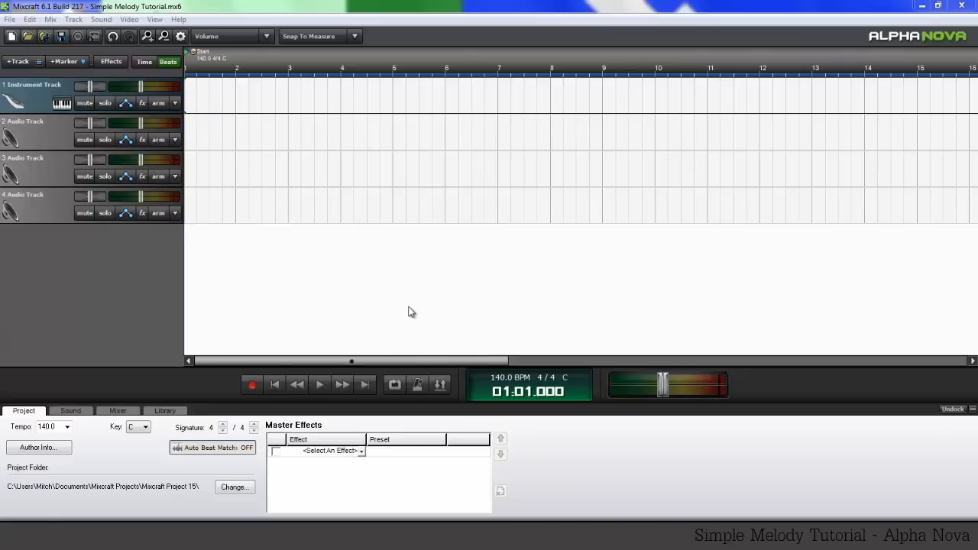
- Add an instrument clip at the start of the Instrument Track and extend its loop end to measure 9
{"action": "double_click", "coordinate": [188, 103]}
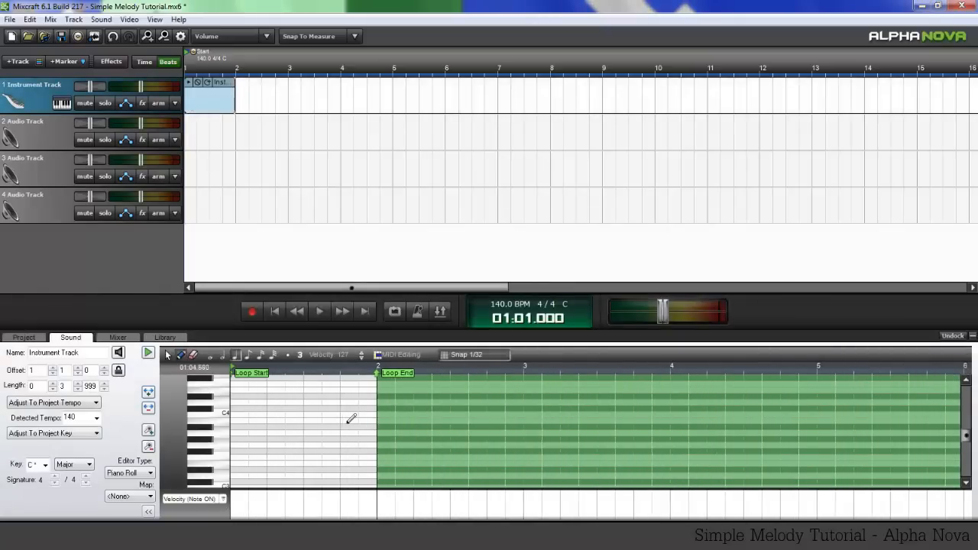
{"action": "scroll", "coordinate": [350, 419], "scroll_direction": "down", "scroll_amount": 2}
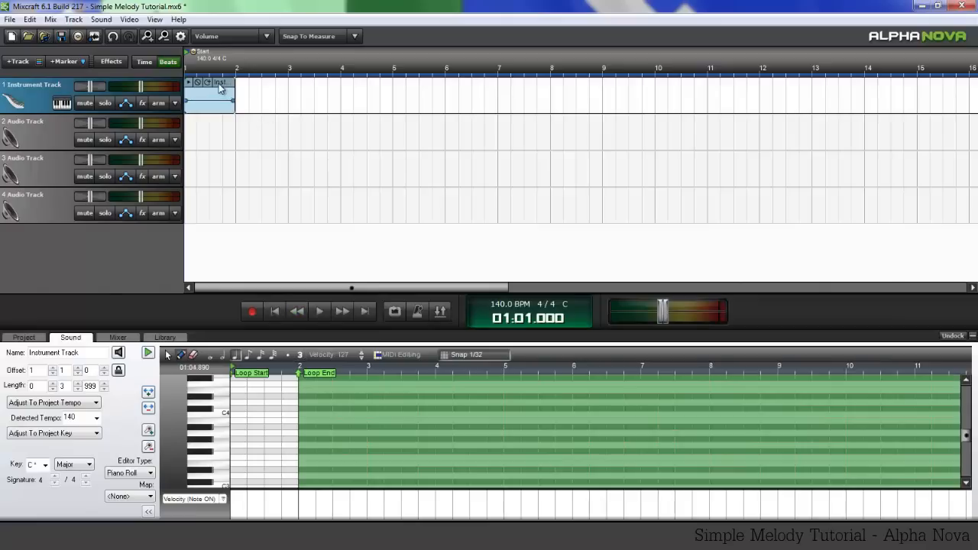
{"action": "left_click", "coordinate": [100, 19]}
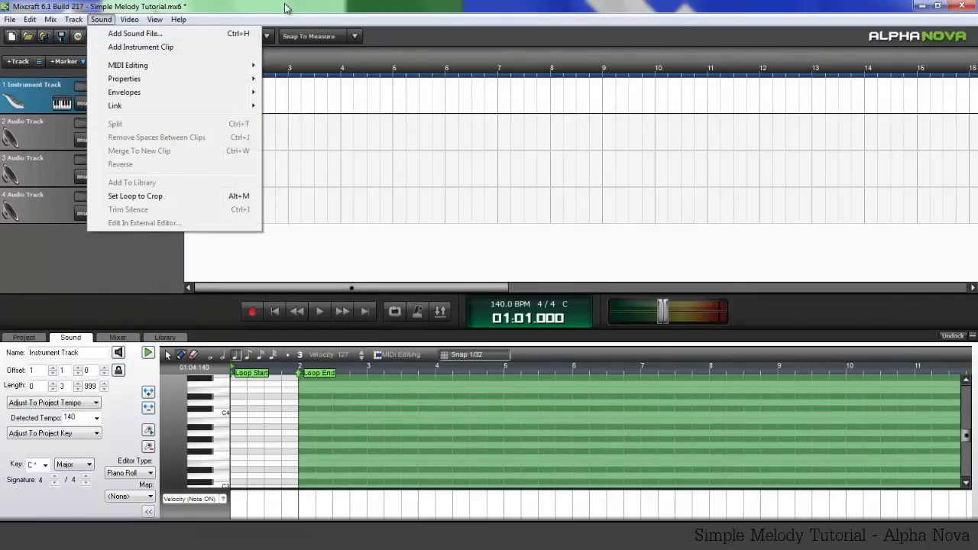
{"action": "left_click", "coordinate": [111, 47]}
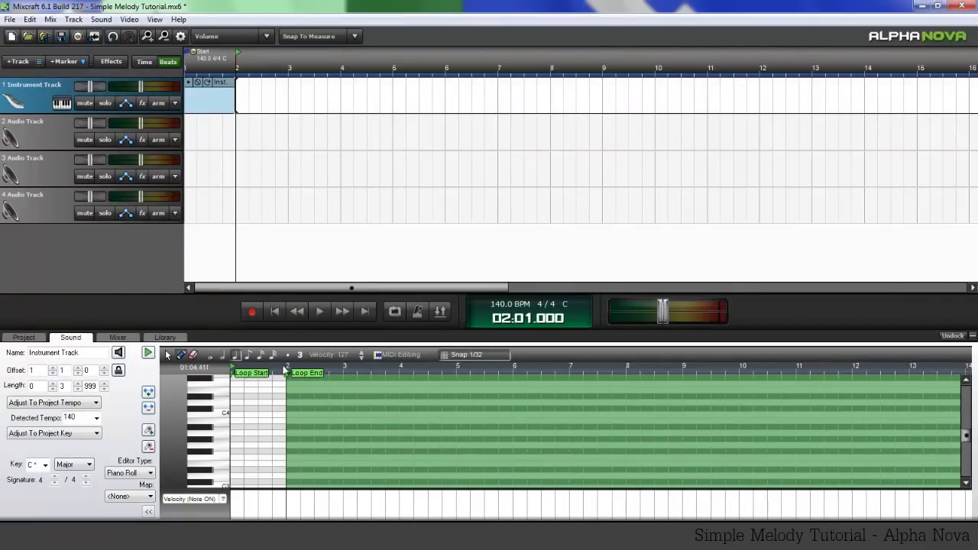
{"action": "mouse_move", "coordinate": [290, 373]}
{"action": "left_mouse_down"}
{"action": "mouse_move", "coordinate": [707, 393]}
{"action": "mouse_move", "coordinate": [683, 394]}
{"action": "left_mouse_up"}
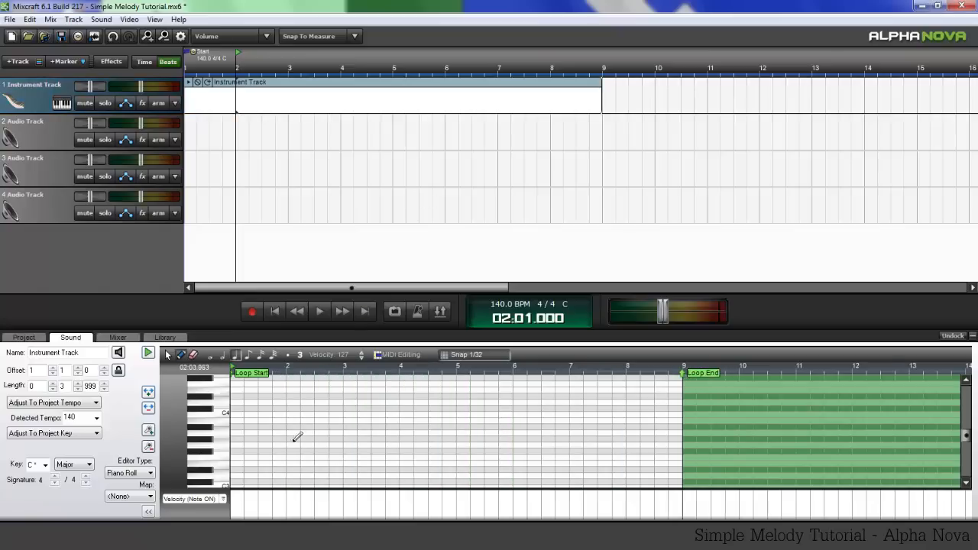
- Draw a C4 note at the start of the clip and lengthen it to fill the whole first measure
{"action": "scroll", "coordinate": [283, 427], "scroll_direction": "up", "scroll_amount": 5}
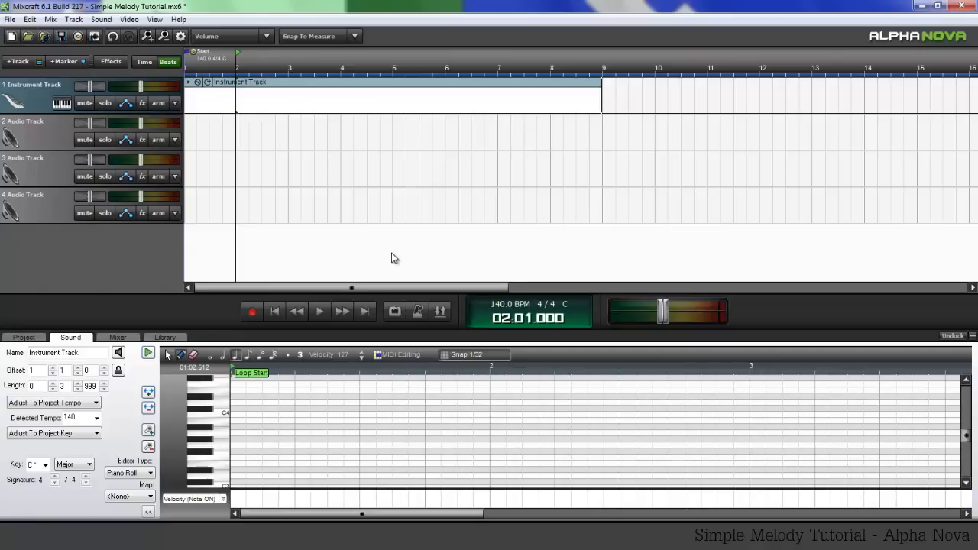
{"action": "scroll", "coordinate": [367, 438], "scroll_direction": "down", "scroll_amount": 3}
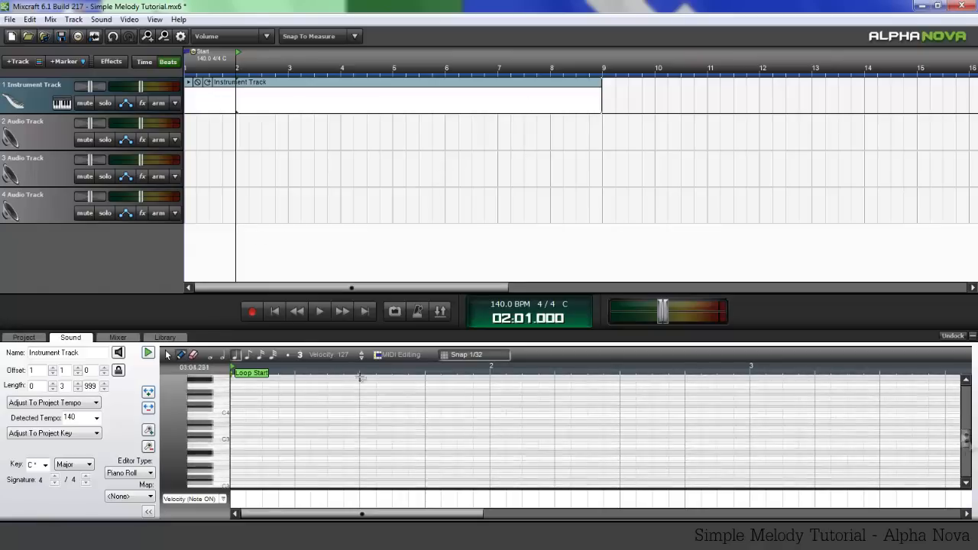
{"action": "left_click", "coordinate": [239, 88]}
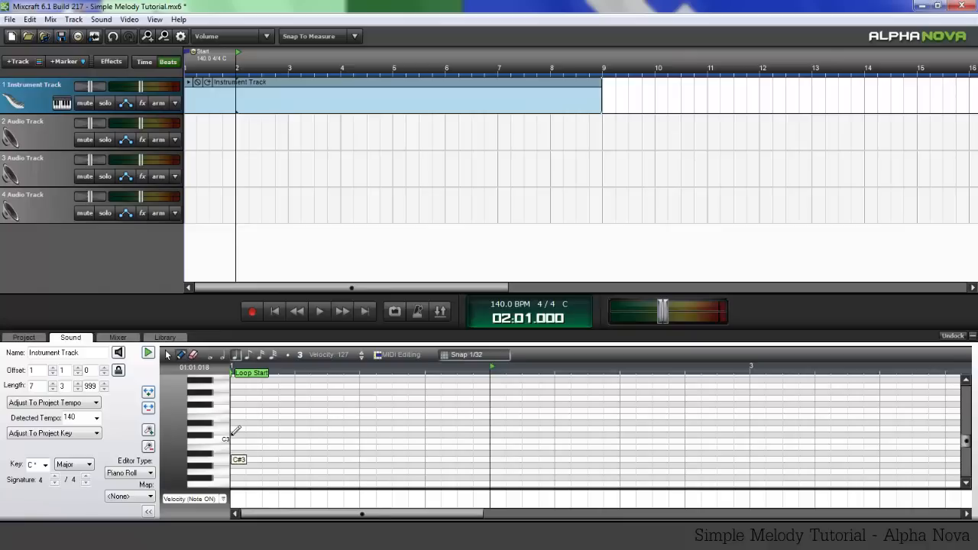
{"action": "left_click_drag", "start_coordinate": [232, 435], "coordinate": [304, 434]}
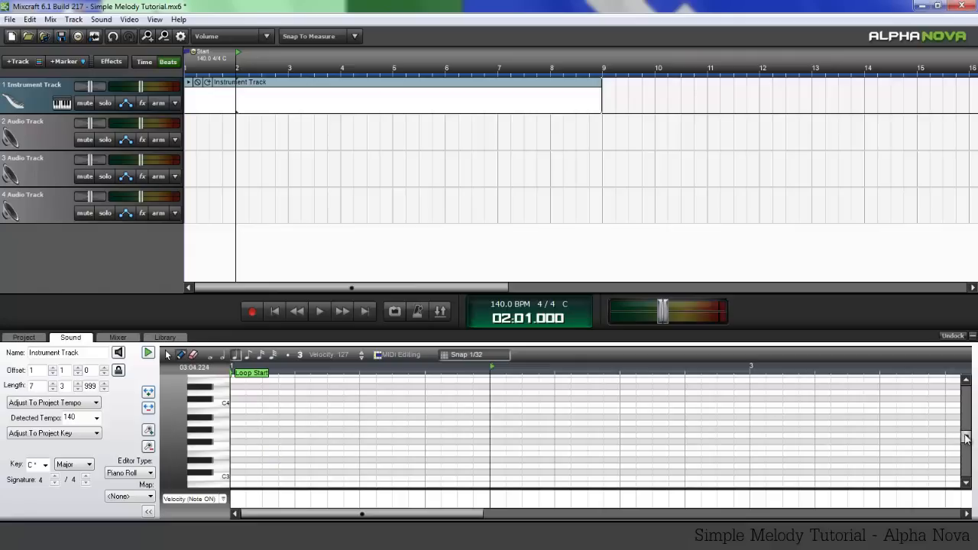
{"action": "left_click_drag", "start_coordinate": [965, 438], "coordinate": [966, 431]}
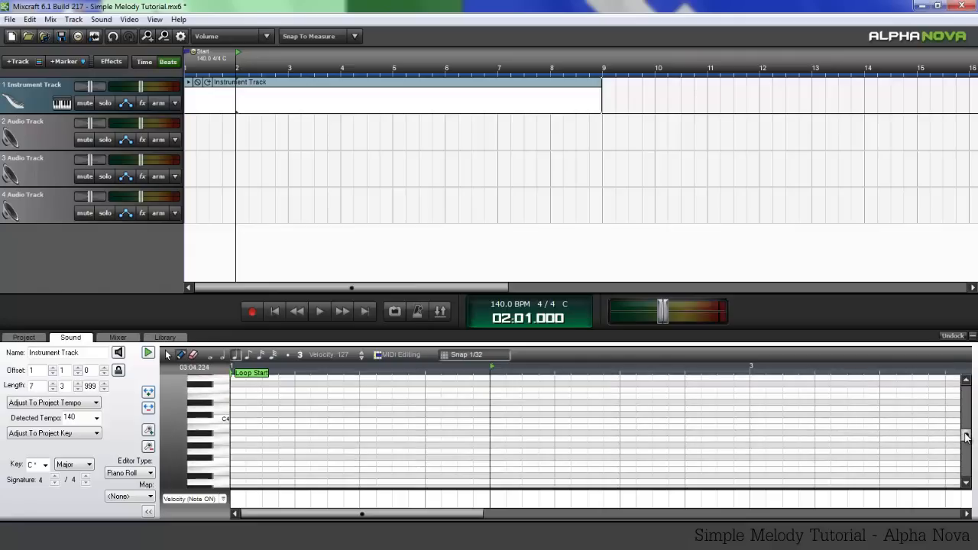
{"action": "left_click", "coordinate": [233, 420]}
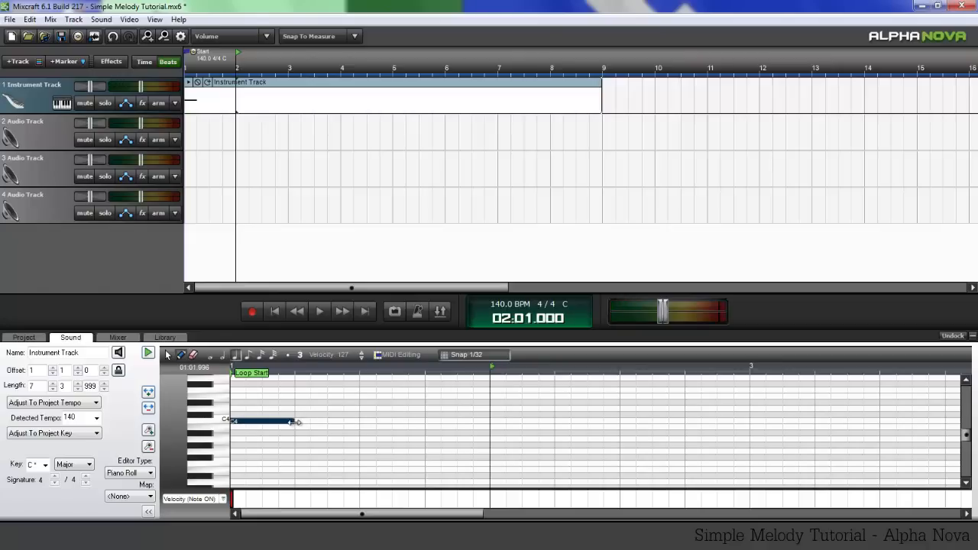
{"action": "left_click_drag", "start_coordinate": [298, 422], "coordinate": [247, 423]}
{"action": "scroll", "coordinate": [364, 422], "scroll_direction": "up", "scroll_amount": 2, "text": "ctrl"}
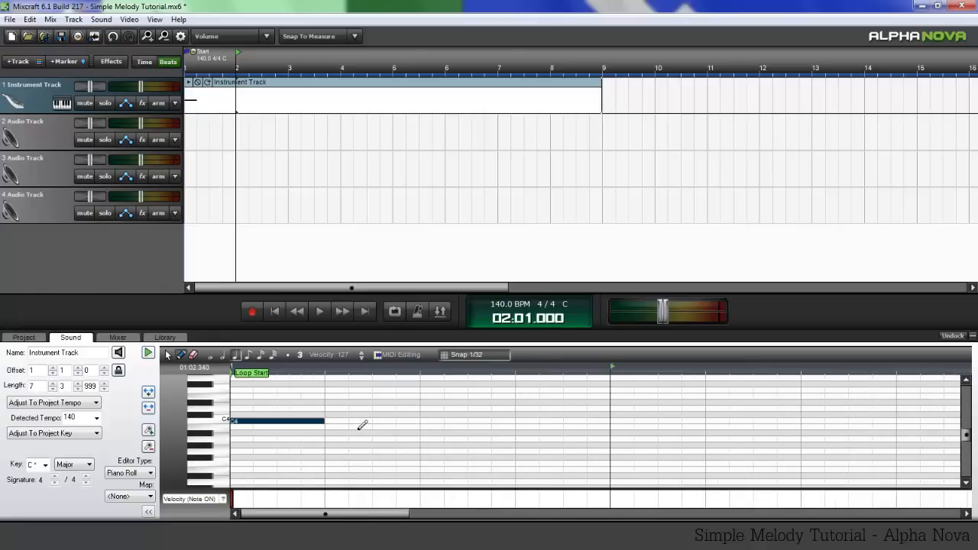
{"action": "scroll", "coordinate": [964, 440], "scroll_direction": "up", "scroll_amount": 1}
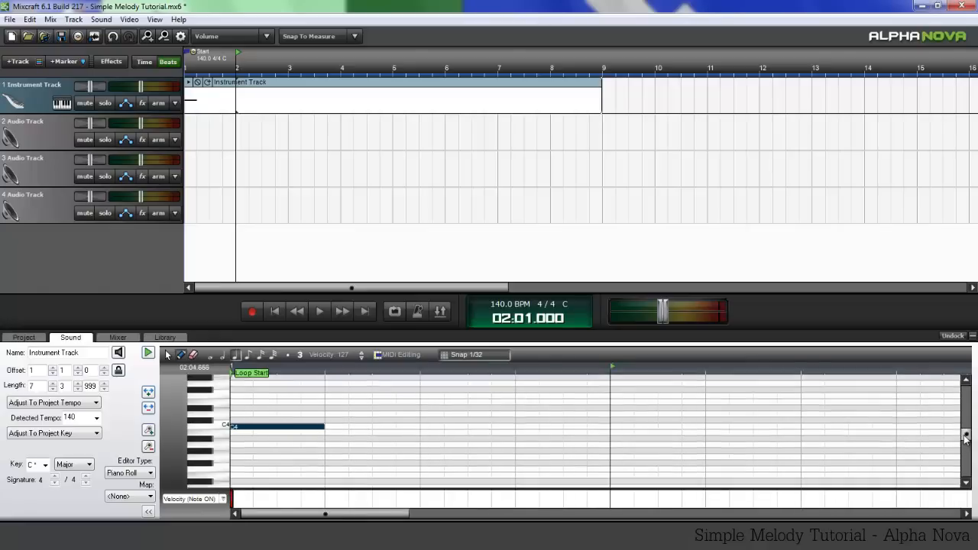
{"action": "scroll", "coordinate": [255, 436], "scroll_direction": "down", "scroll_amount": 3, "text": "ctrl"}
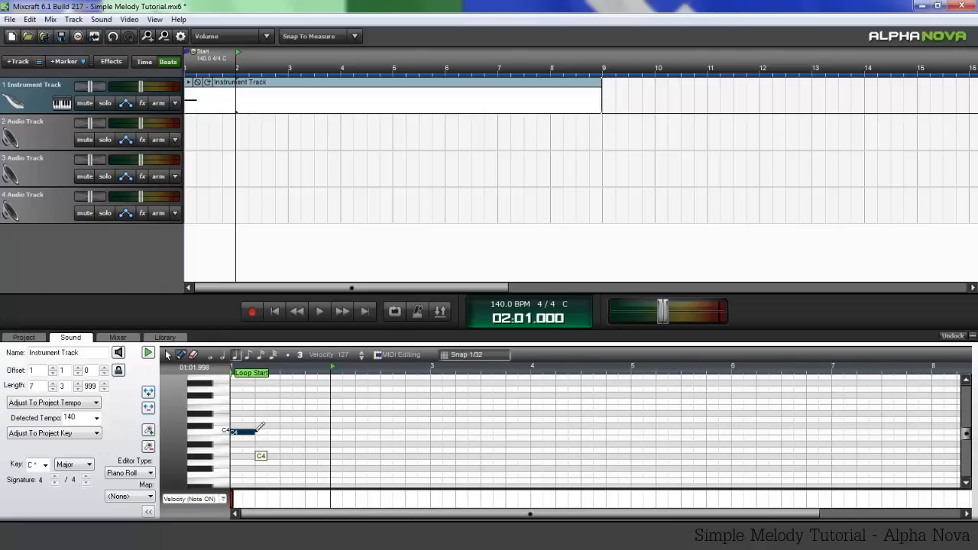
{"action": "left_click_drag", "start_coordinate": [255, 433], "coordinate": [382, 440]}
- Add one-measure notes Bb3, G3 and A3 at the starts of measures 2, 3 and 4
{"action": "scroll", "coordinate": [324, 434], "scroll_direction": "up", "scroll_amount": 2}
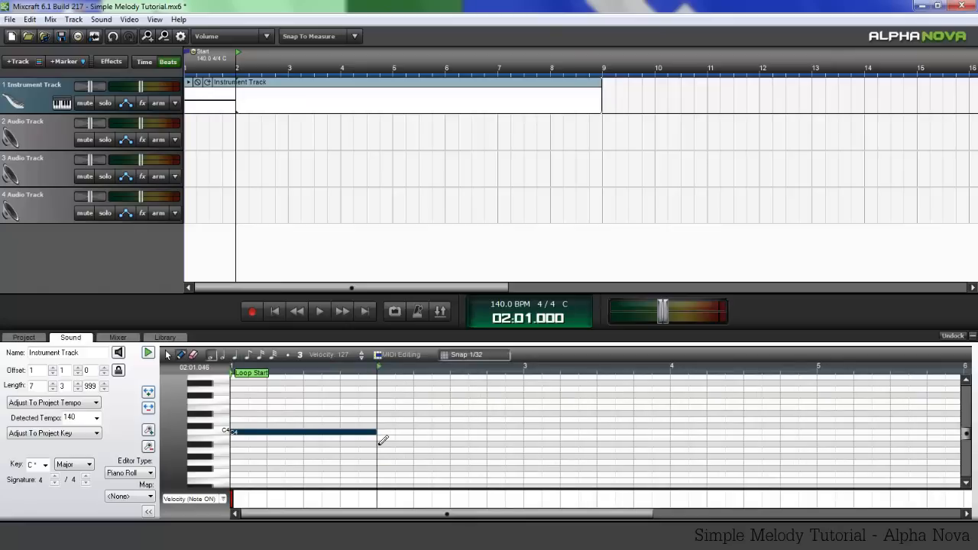
{"action": "left_click", "coordinate": [381, 441]}
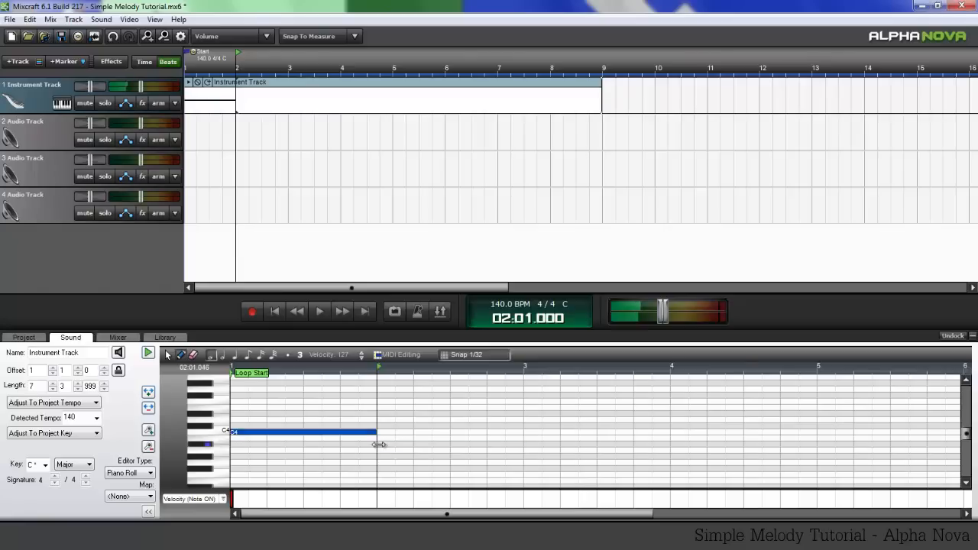
{"action": "left_click", "coordinate": [526, 462]}
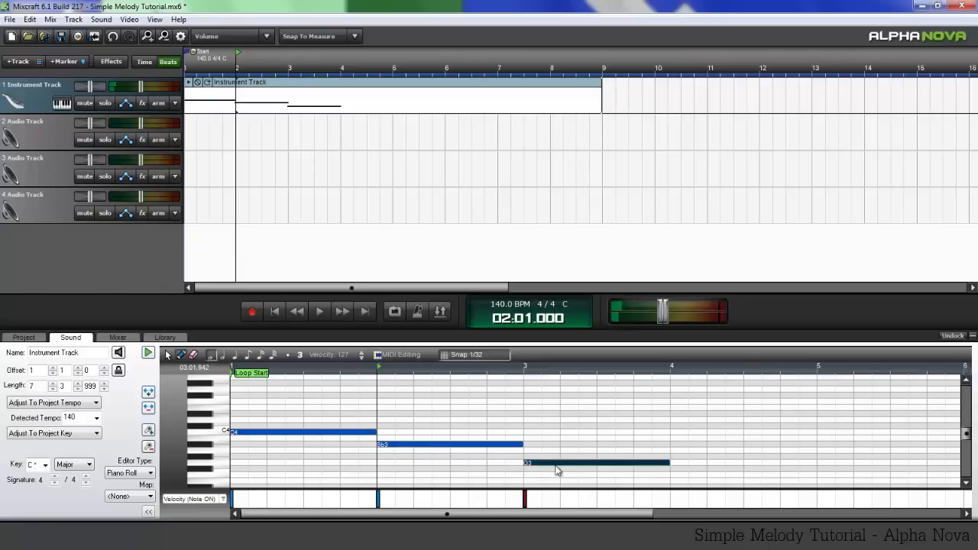
{"action": "left_click", "coordinate": [672, 450]}
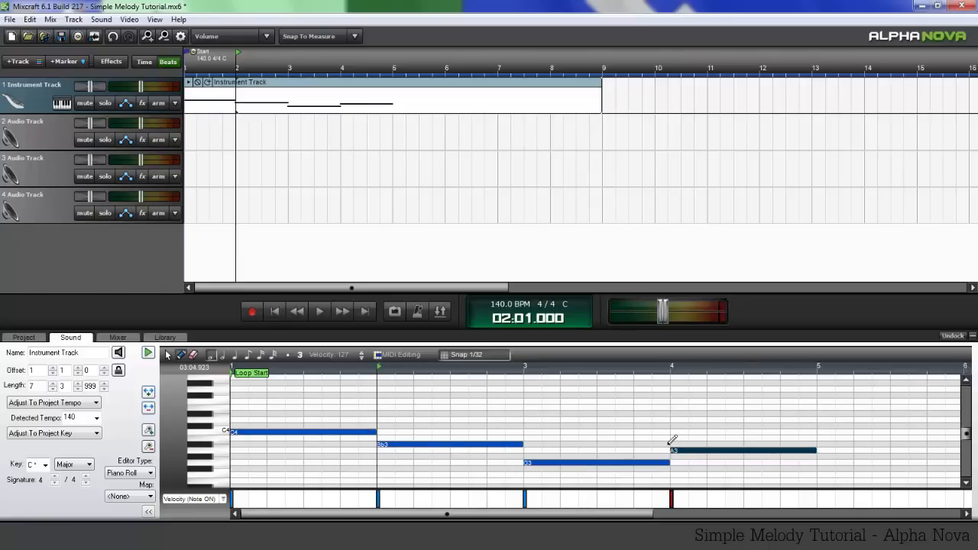
- Play the four-note melody from the beginning and stop in the fourth measure
{"action": "left_click", "coordinate": [278, 313]}
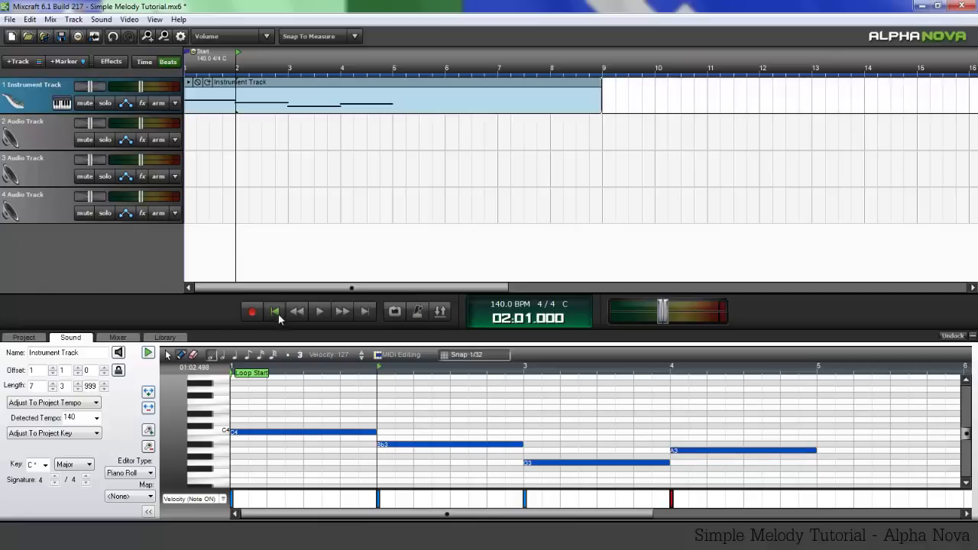
{"action": "left_click", "coordinate": [318, 313]}
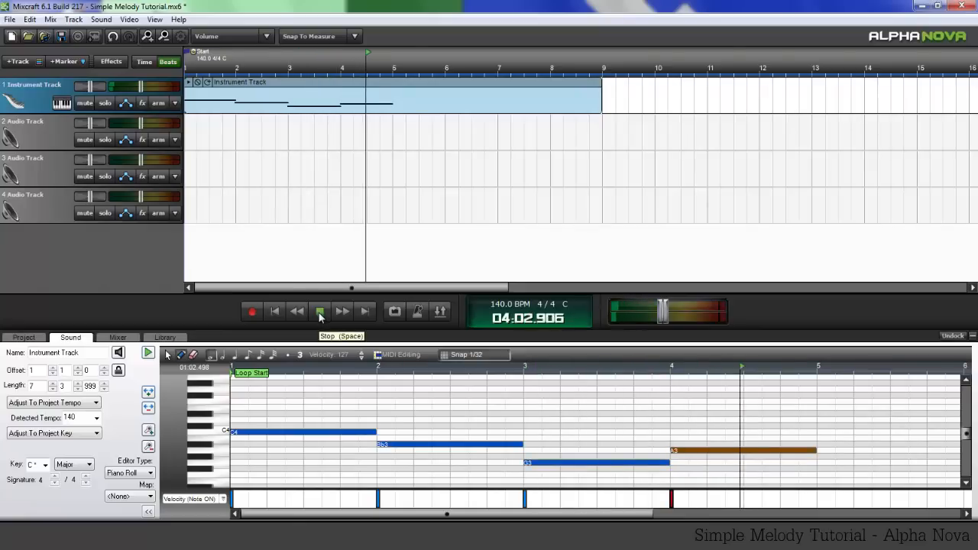
{"action": "left_click", "coordinate": [319, 314]}
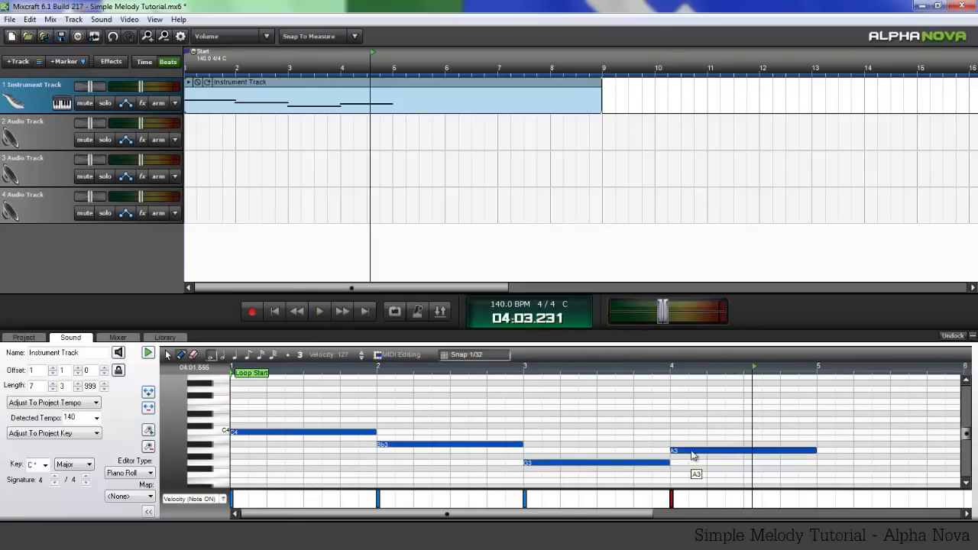
- Lower the measure 4 note to F3 and play the phrase from measure 3
{"action": "left_click_drag", "start_coordinate": [693, 456], "coordinate": [693, 481]}
{"action": "double_click", "coordinate": [525, 371]}
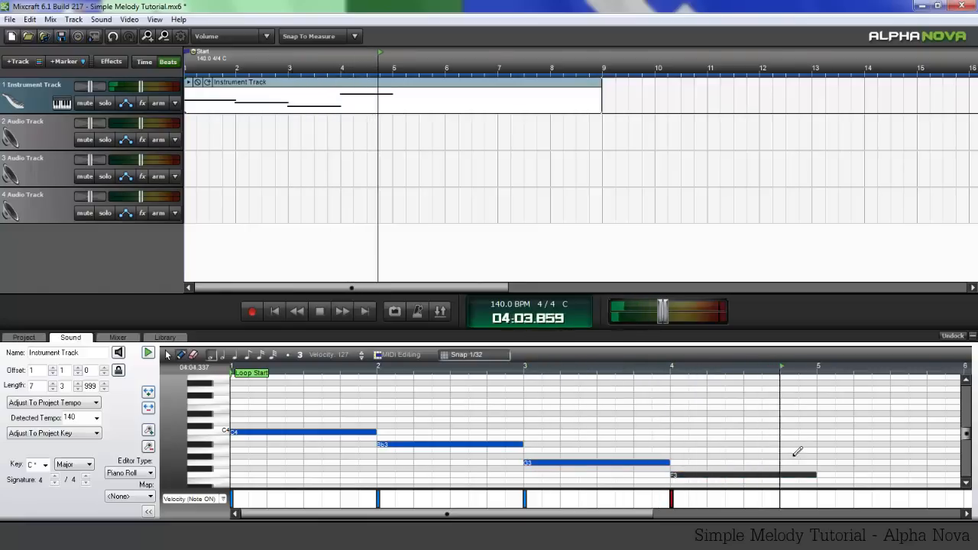
{"action": "key", "text": "space"}
- Duplicate the four-note phrase so the copy starts exactly at measure 5, and set the loop end back to measure 9
{"action": "scroll", "coordinate": [548, 428], "scroll_direction": "down", "scroll_amount": 1}
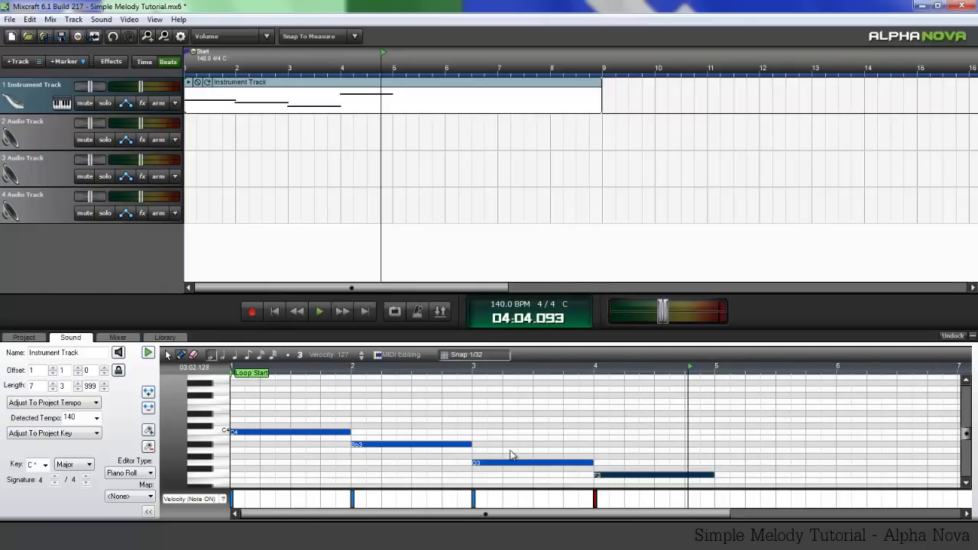
{"action": "scroll", "coordinate": [591, 443], "scroll_direction": "up", "scroll_amount": 2}
{"action": "scroll", "coordinate": [964, 438], "scroll_direction": "up", "scroll_amount": 2}
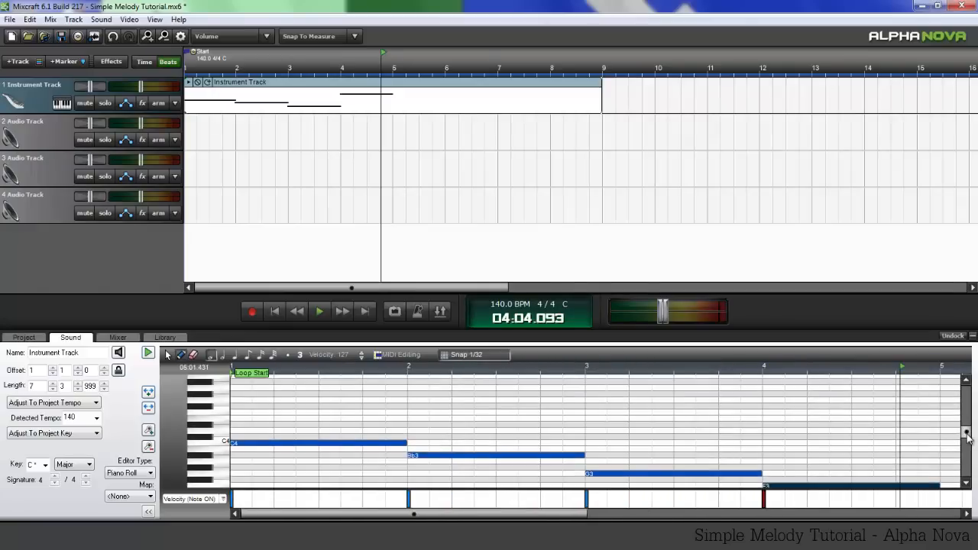
{"action": "key", "text": "ctrl+a"}
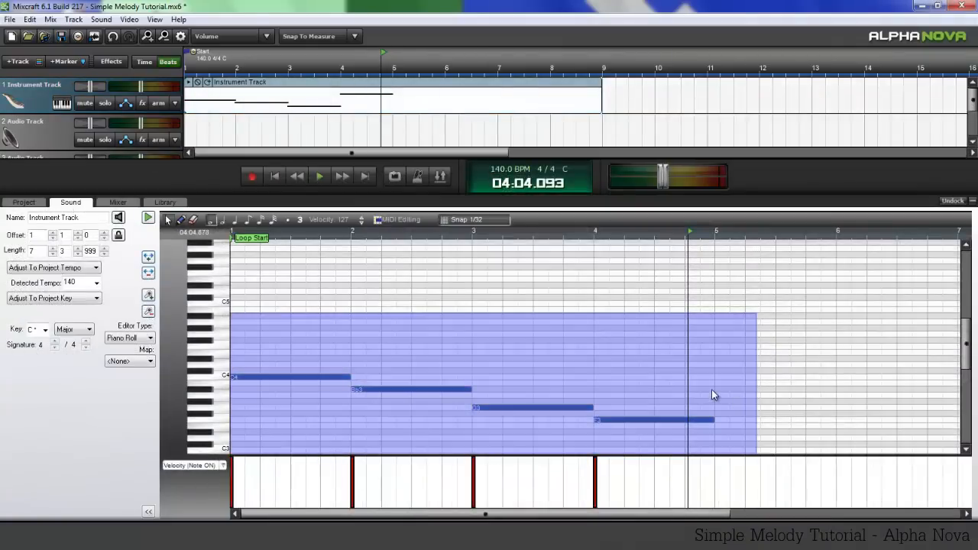
{"action": "left_click", "coordinate": [712, 395]}
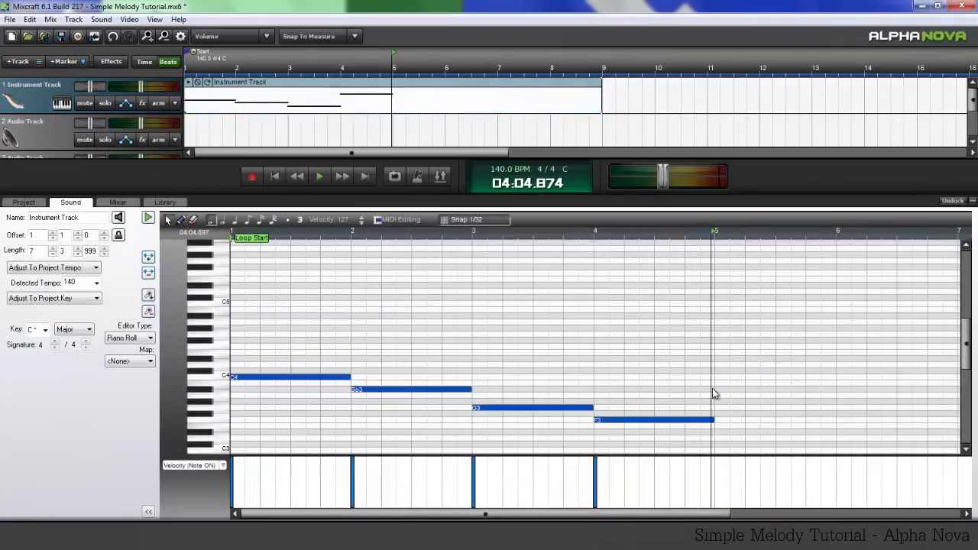
{"action": "key", "text": "ctrl+v"}
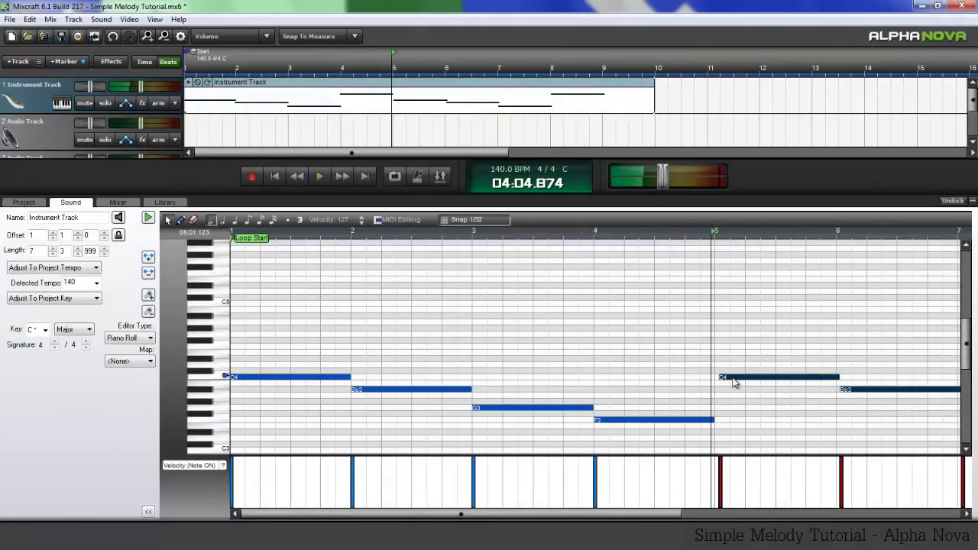
{"action": "left_click_drag", "start_coordinate": [730, 378], "coordinate": [726, 379]}
{"action": "scroll", "coordinate": [707, 372], "scroll_direction": "right", "scroll_amount": 5}
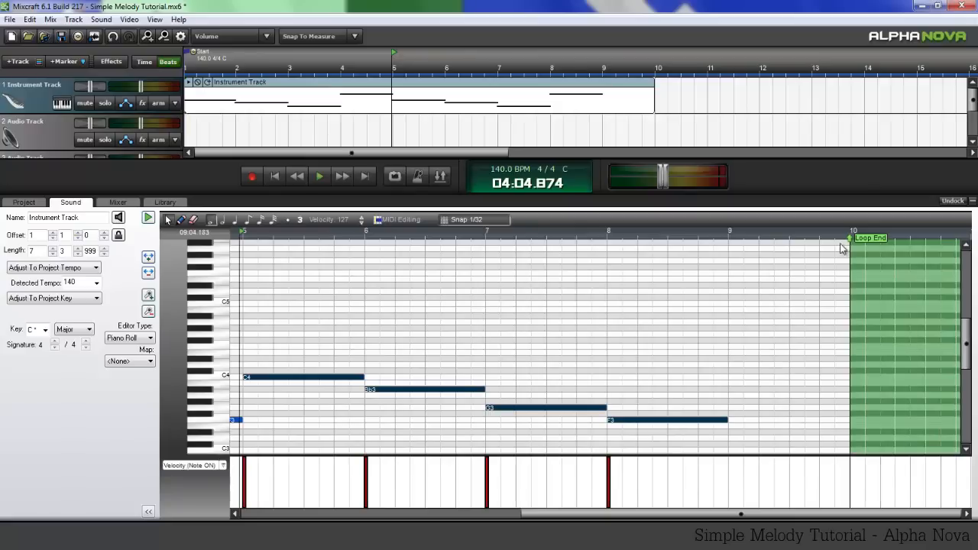
{"action": "left_click_drag", "start_coordinate": [820, 246], "coordinate": [728, 243]}
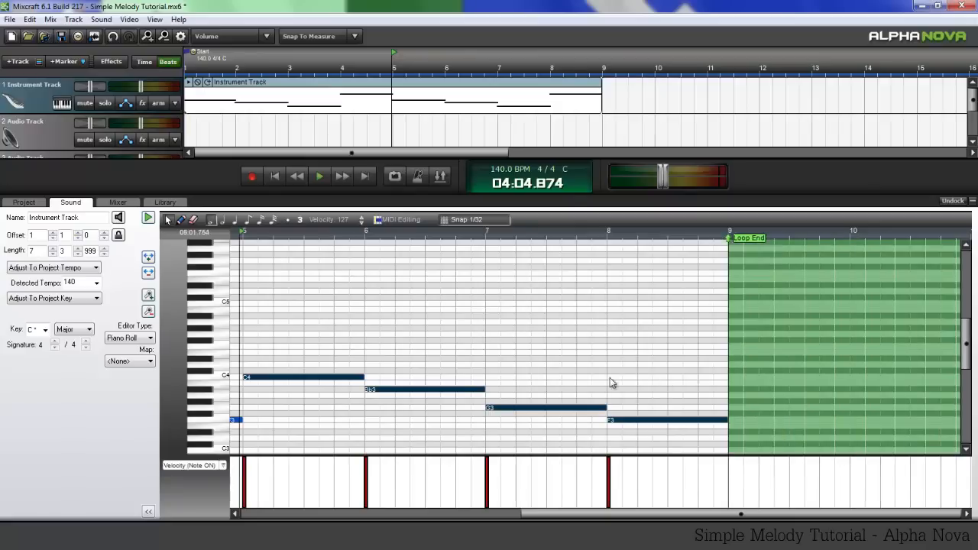
- Change the copied phrase's notes to G3 in measure 6, F3 in measure 7 and G3 in measure 8
{"action": "key", "text": "ctrl+a"}
{"action": "scroll", "coordinate": [682, 398], "scroll_direction": "left", "scroll_amount": 5}
{"action": "scroll", "coordinate": [649, 408], "scroll_direction": "right", "scroll_amount": 5}
{"action": "scroll", "coordinate": [502, 402], "scroll_direction": "left", "scroll_amount": 3}
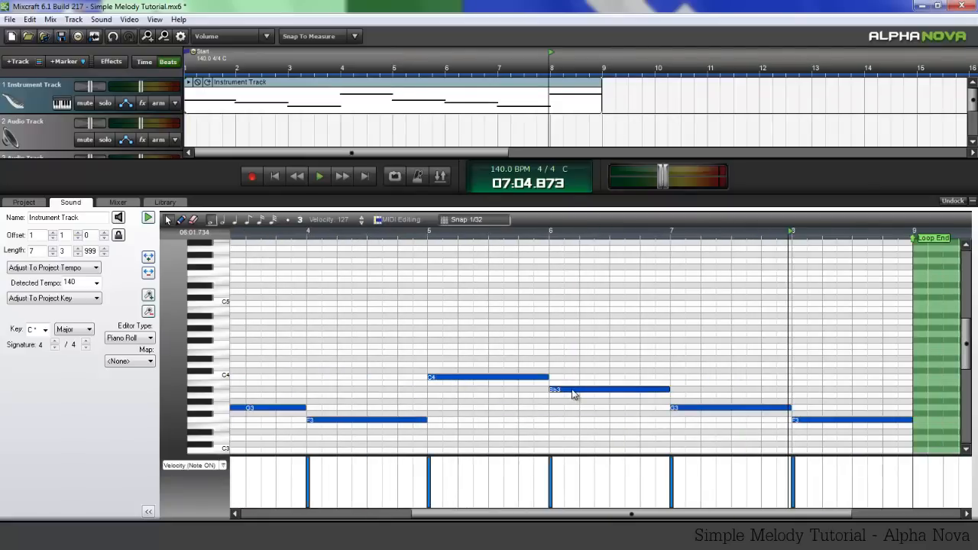
{"action": "left_click_drag", "start_coordinate": [575, 395], "coordinate": [578, 414]}
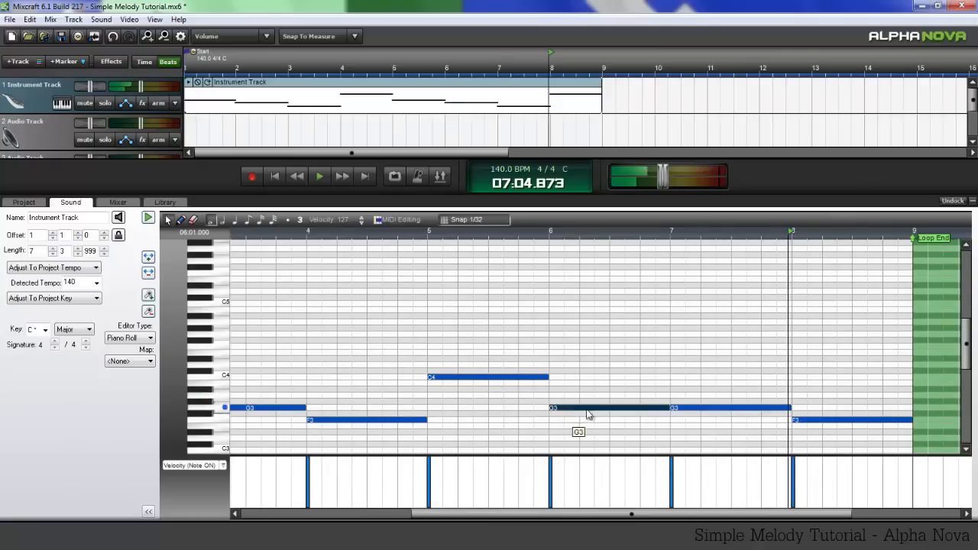
{"action": "mouse_move", "coordinate": [813, 425]}
{"action": "left_mouse_down"}
{"action": "mouse_move", "coordinate": [693, 430]}
{"action": "mouse_move", "coordinate": [695, 412]}
{"action": "mouse_move", "coordinate": [814, 416]}
{"action": "left_mouse_up"}
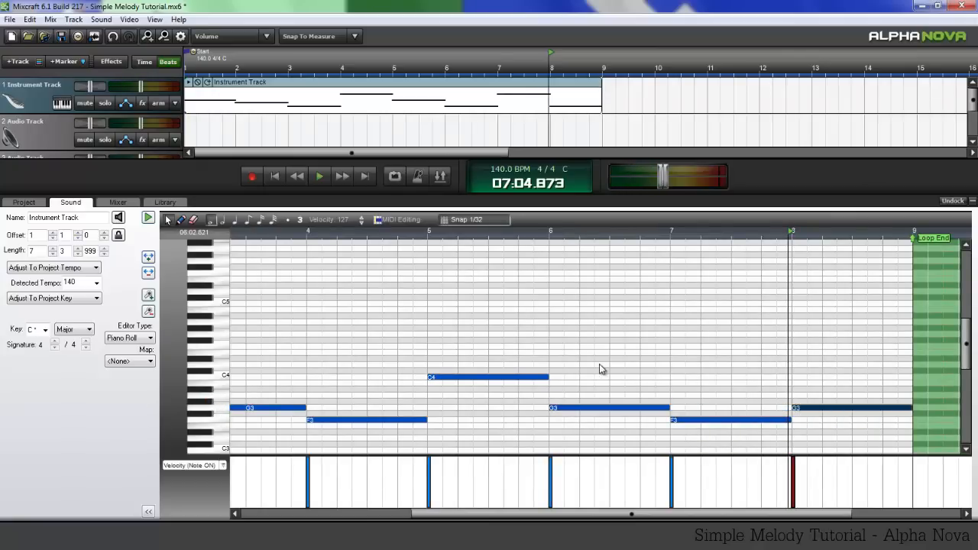
- Play the second phrase from measure 5 to check the altered notes
{"action": "scroll", "coordinate": [599, 369], "scroll_direction": "left", "scroll_amount": 3}
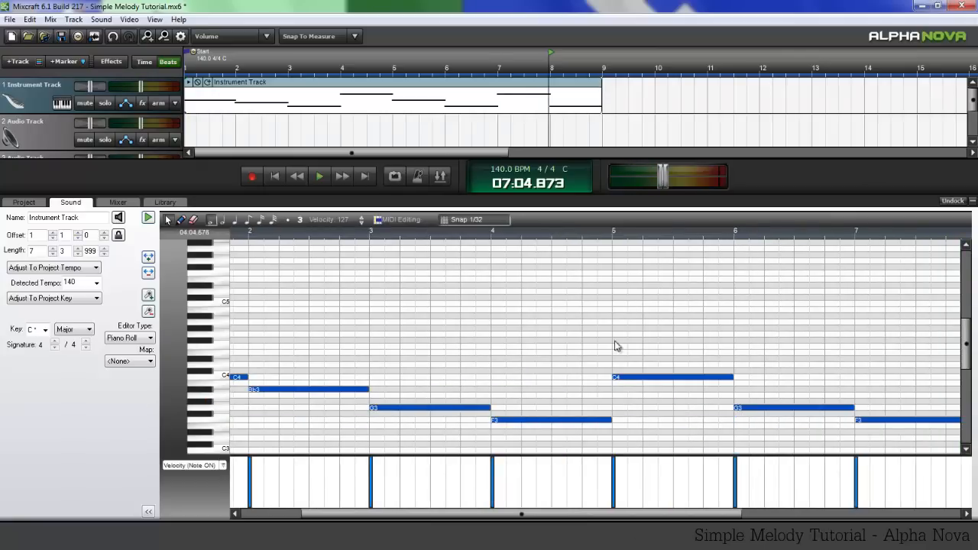
{"action": "left_click", "coordinate": [613, 231]}
{"action": "key", "text": "space"}
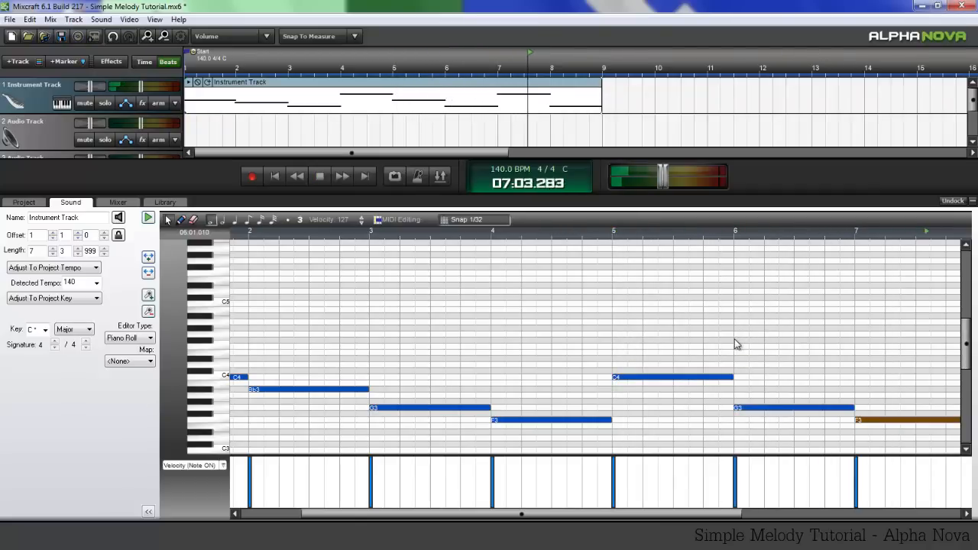
{"action": "key", "text": "space"}
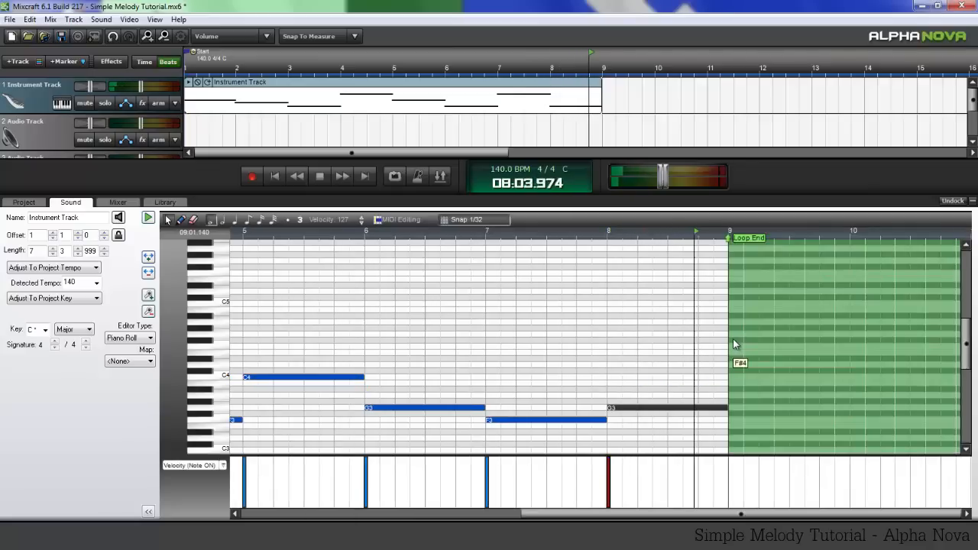
- Raise the measure 8 note to Bb3 and play the ending from measure 7
{"action": "scroll", "coordinate": [608, 419], "scroll_direction": "left", "scroll_amount": 3}
{"action": "scroll", "coordinate": [607, 420], "scroll_direction": "right", "scroll_amount": 2}
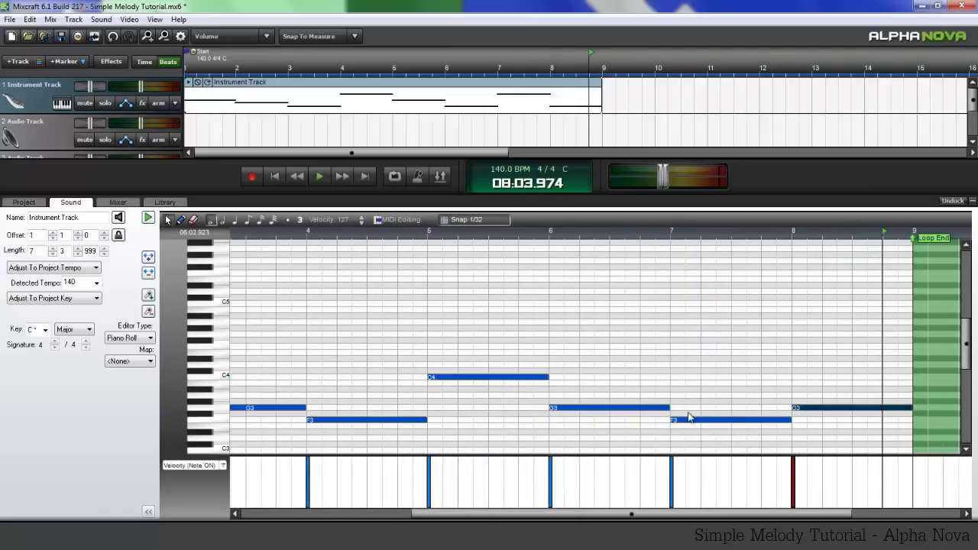
{"action": "left_click_drag", "start_coordinate": [812, 417], "coordinate": [806, 390]}
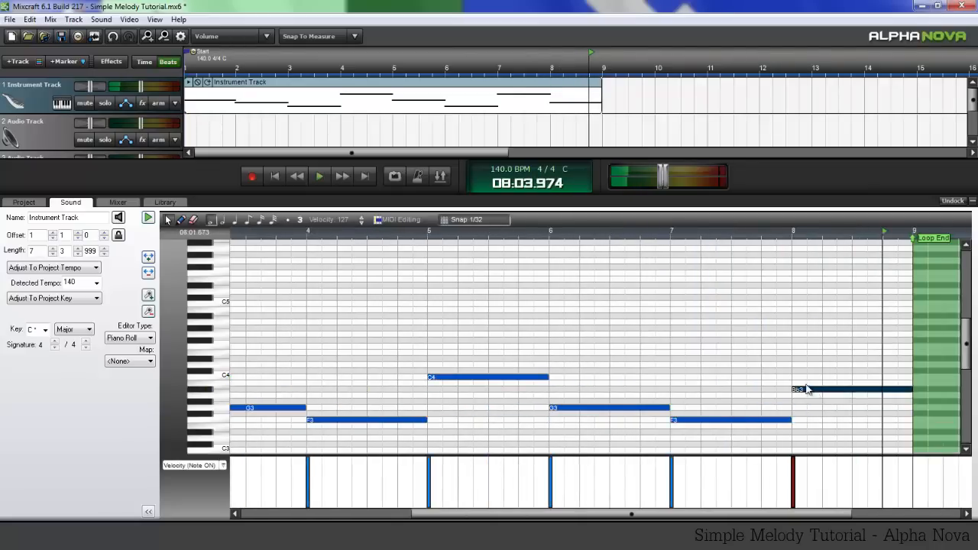
{"action": "left_click", "coordinate": [676, 233]}
{"action": "key", "text": "space"}
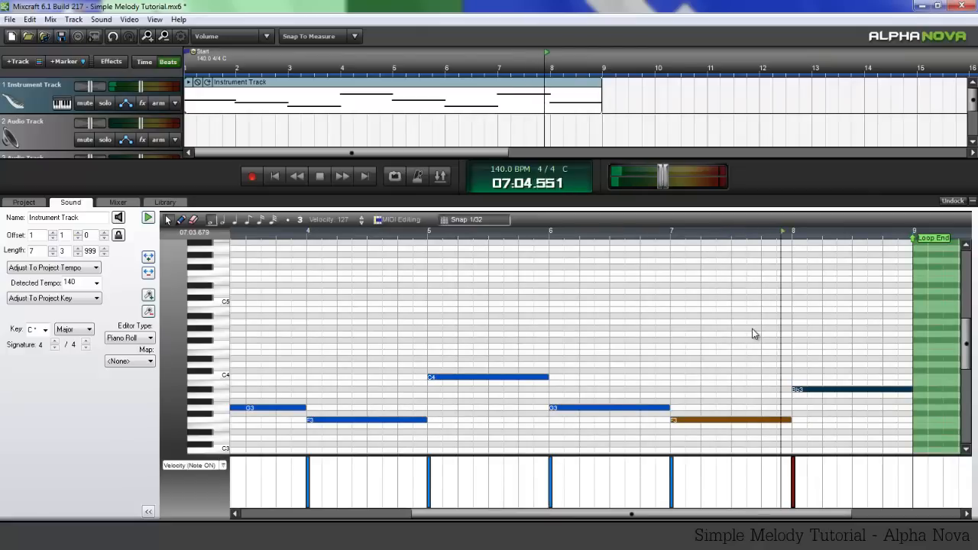
{"action": "key", "text": "space"}
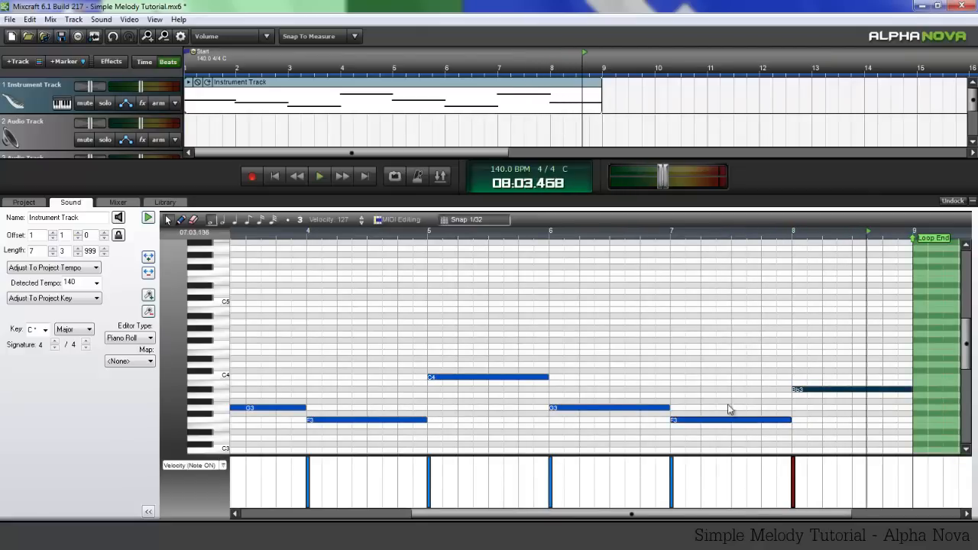
- Select all eight melody notes and duplicate them one octave lower, starting at C3 in measure 1
{"action": "scroll", "coordinate": [694, 388], "scroll_direction": "down", "scroll_amount": 2}
{"action": "scroll", "coordinate": [959, 354], "scroll_direction": "down", "scroll_amount": 4}
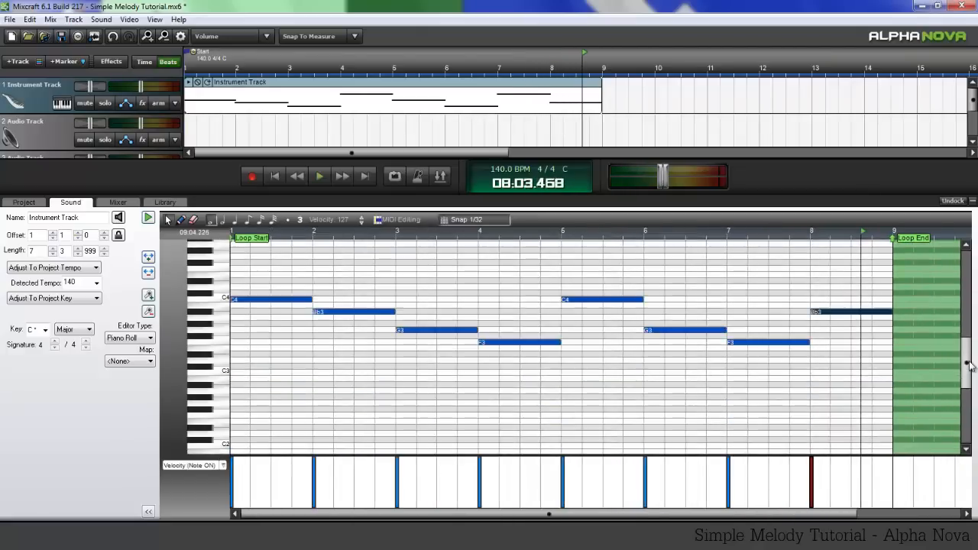
{"action": "scroll", "coordinate": [959, 354], "scroll_direction": "up", "scroll_amount": 2}
{"action": "left_click_drag", "start_coordinate": [680, 395], "coordinate": [268, 413]}
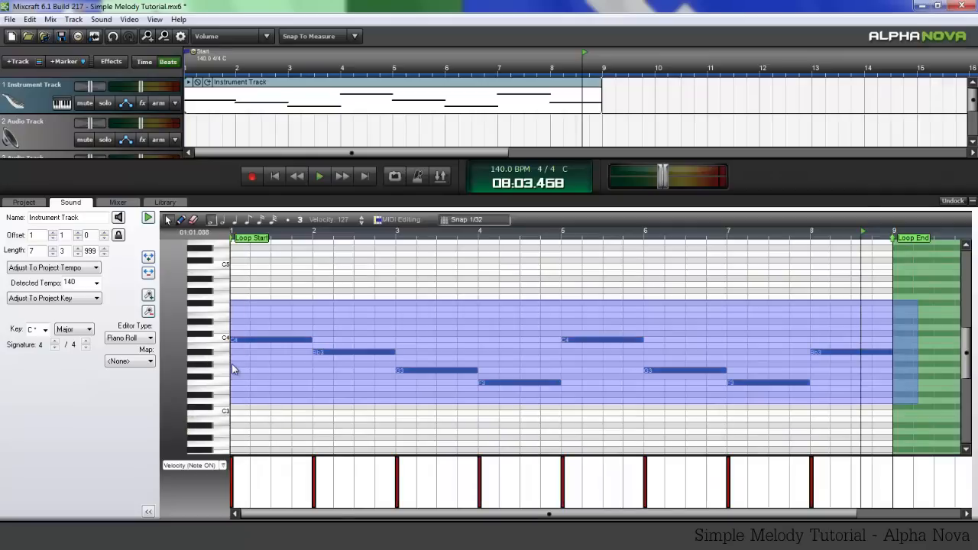
{"action": "left_click_drag", "start_coordinate": [234, 370], "coordinate": [232, 365]}
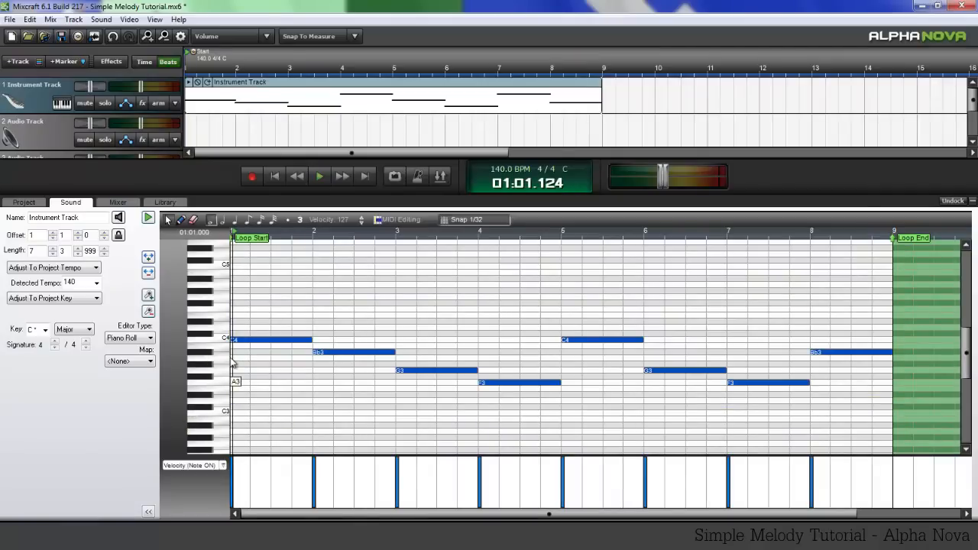
{"action": "left_click", "coordinate": [233, 365]}
{"action": "key", "text": "ctrl+a"}
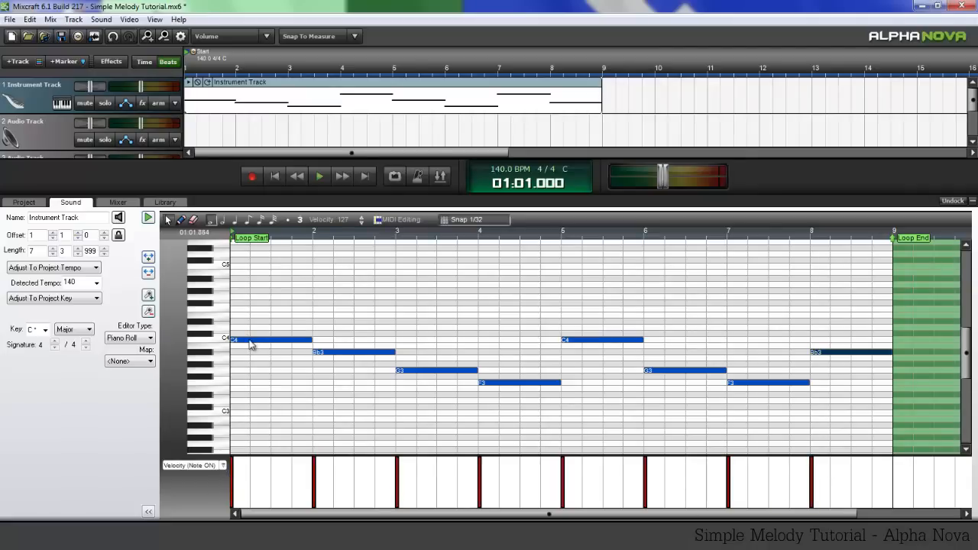
{"action": "left_click_drag", "start_coordinate": [251, 345], "coordinate": [250, 418]}
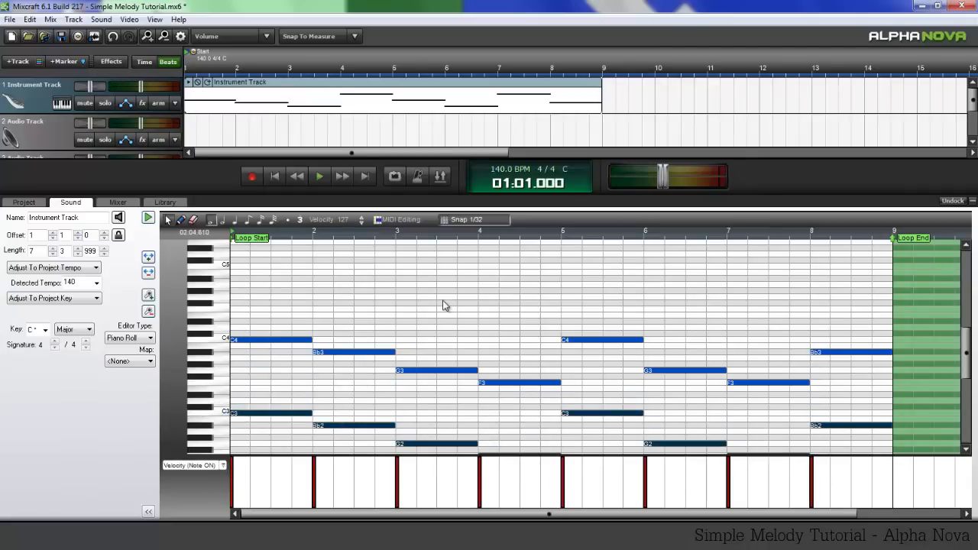
- Play the octave-doubled sequence from the start through measure 4
{"action": "left_click", "coordinate": [321, 177]}
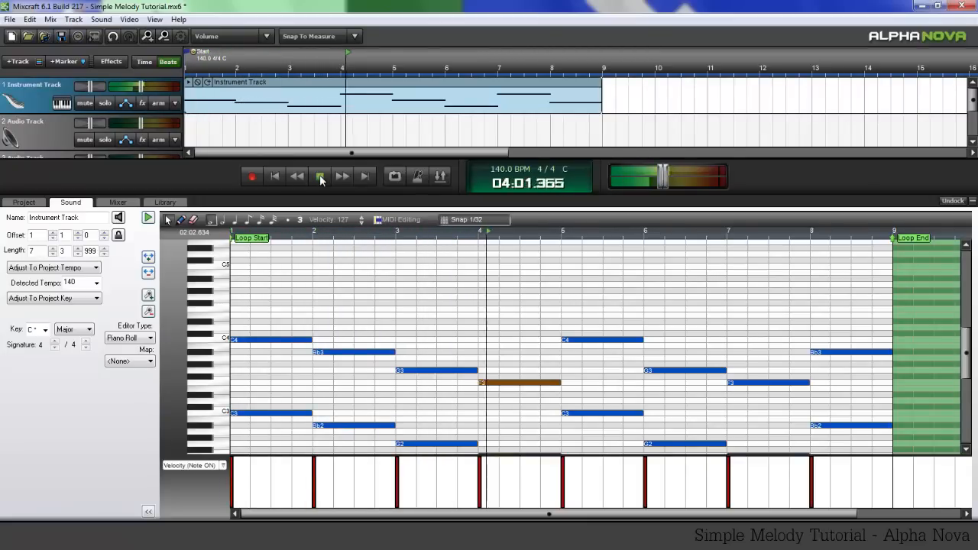
{"action": "left_click", "coordinate": [321, 177]}
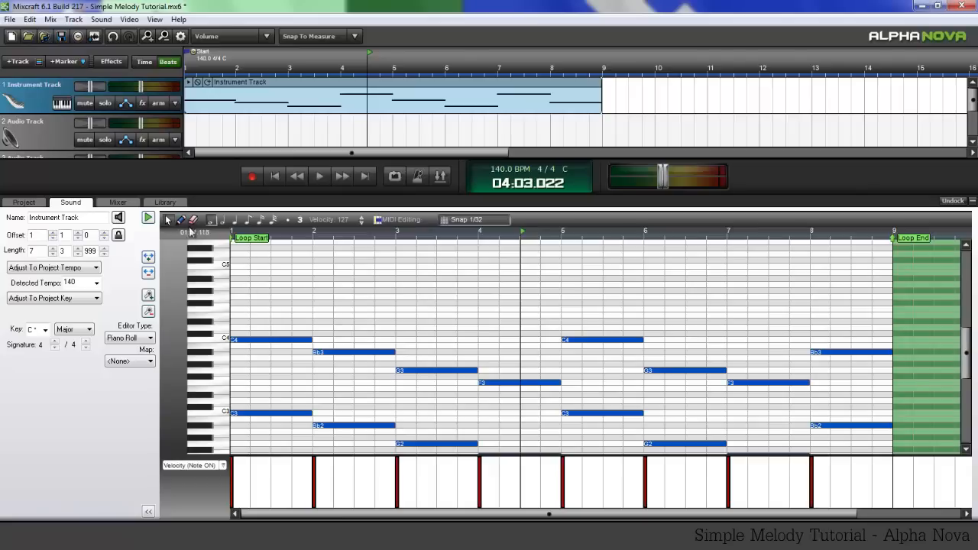
{"action": "left_click", "coordinate": [169, 220]}
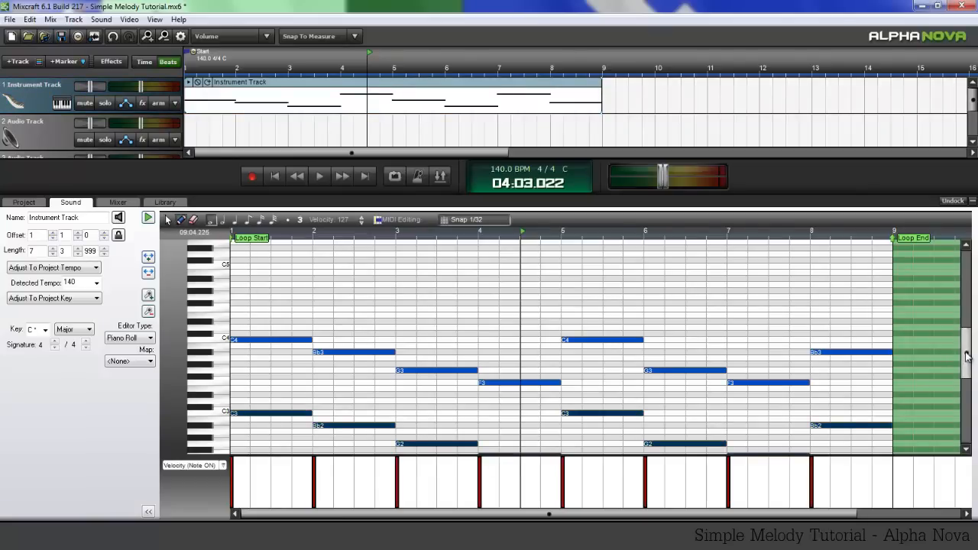
- Draw a quarter-note C5 on the first beat of measure 1, above the long notes
{"action": "mouse_move", "coordinate": [967, 357]}
{"action": "left_mouse_down"}
{"action": "mouse_move", "coordinate": [967, 365]}
{"action": "mouse_move", "coordinate": [969, 339]}
{"action": "left_mouse_up"}
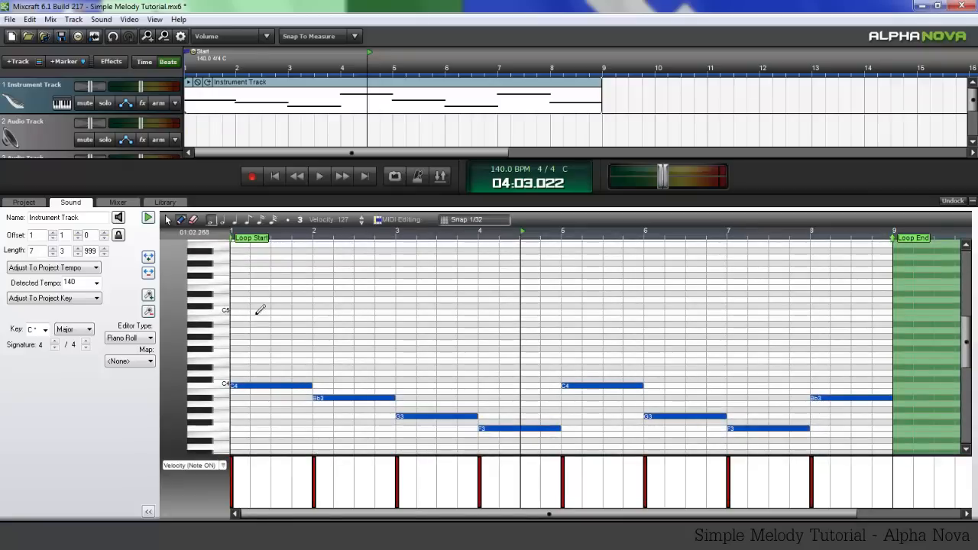
{"action": "mouse_move", "coordinate": [235, 311]}
{"action": "left_mouse_down"}
{"action": "mouse_move", "coordinate": [257, 330]}
{"action": "mouse_move", "coordinate": [270, 327]}
{"action": "mouse_move", "coordinate": [252, 327]}
{"action": "left_mouse_up"}
{"action": "scroll", "coordinate": [314, 307], "scroll_direction": "up", "scroll_amount": 3, "text": "ctrl"}
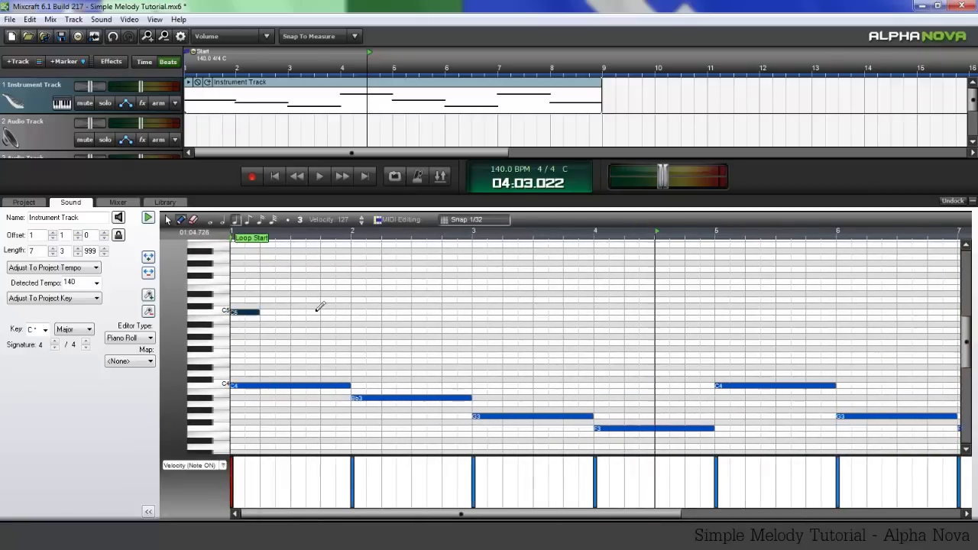
{"action": "scroll", "coordinate": [301, 336], "scroll_direction": "up", "scroll_amount": 2, "text": "ctrl"}
{"action": "left_click", "coordinate": [275, 316]}
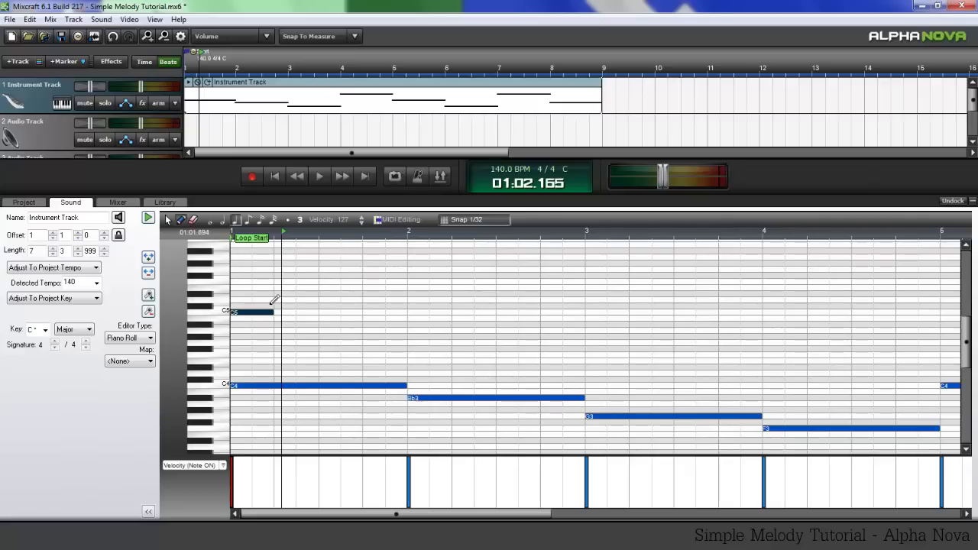
- Add quarter notes D5, Eb5 and F5 on the remaining beats of measure 1 and play the measure
{"action": "left_click", "coordinate": [278, 305]}
{"action": "left_click_drag", "start_coordinate": [298, 305], "coordinate": [344, 295]}
{"action": "left_click", "coordinate": [336, 287]}
{"action": "left_click", "coordinate": [366, 281]}
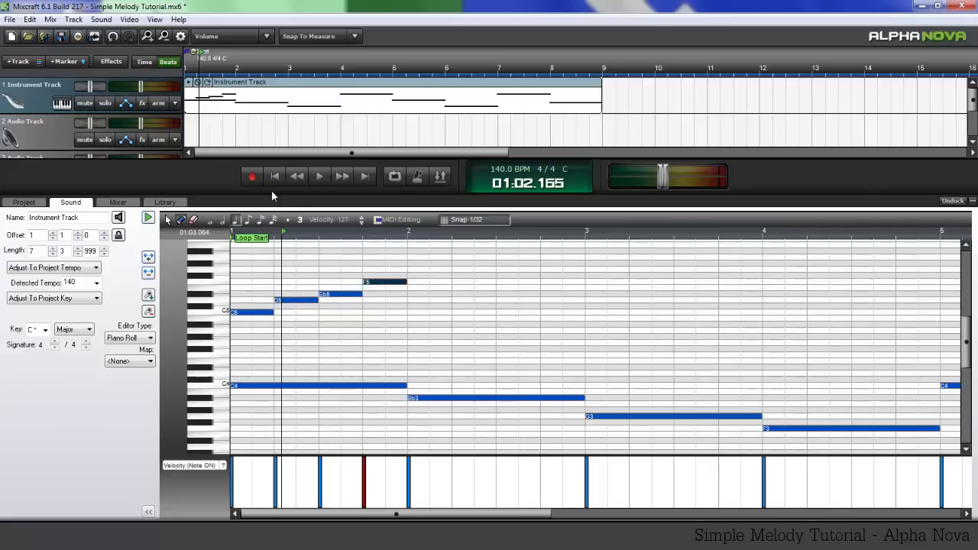
{"action": "left_click", "coordinate": [319, 177]}
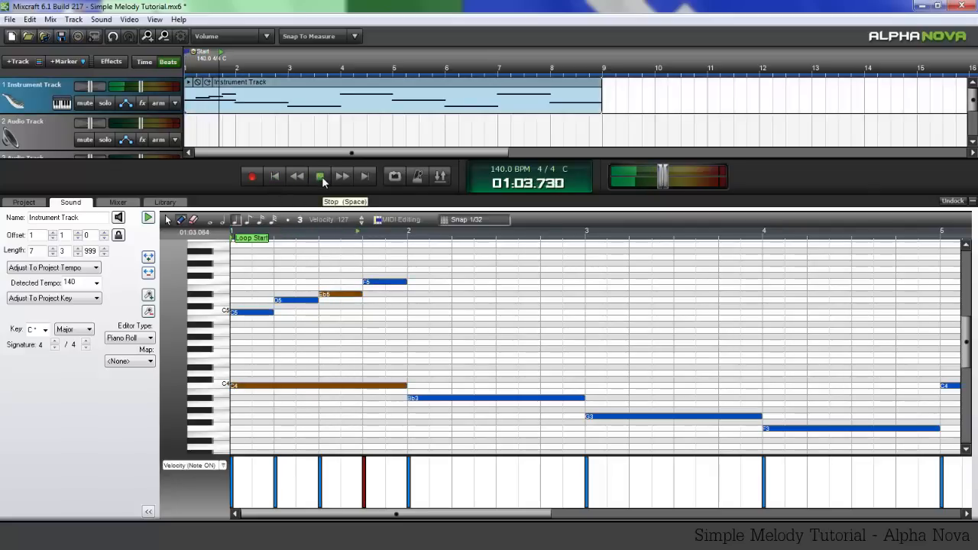
{"action": "left_click", "coordinate": [321, 176]}
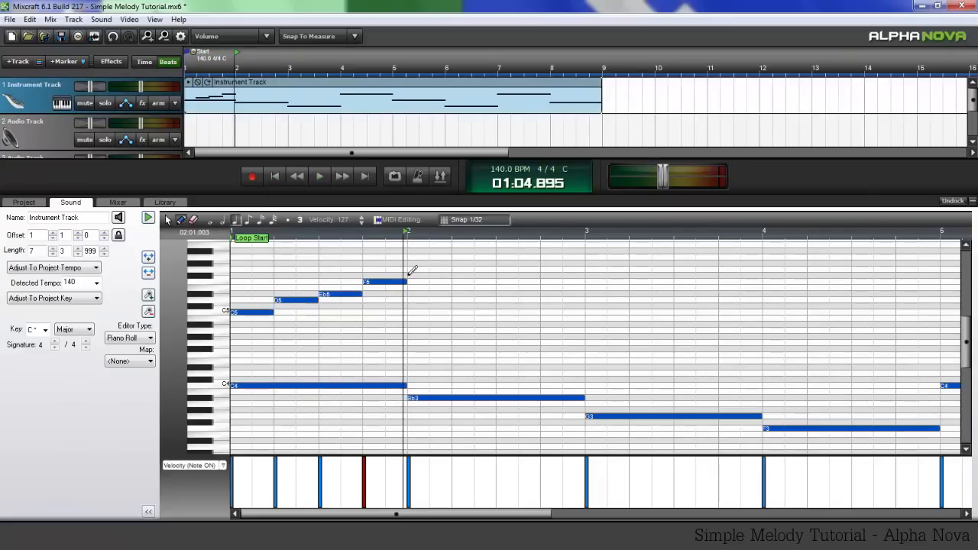
- Draw quarter notes G5, F5, Eb5 and D5 across measure 2 and play the first two measures
{"action": "left_click_drag", "start_coordinate": [417, 276], "coordinate": [450, 270]}
{"action": "left_click", "coordinate": [473, 282]}
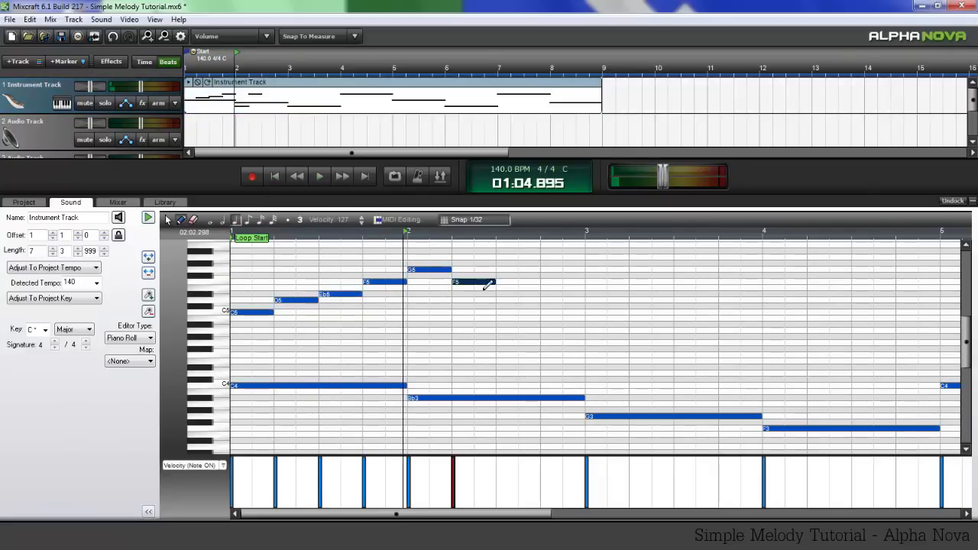
{"action": "left_click", "coordinate": [499, 295]}
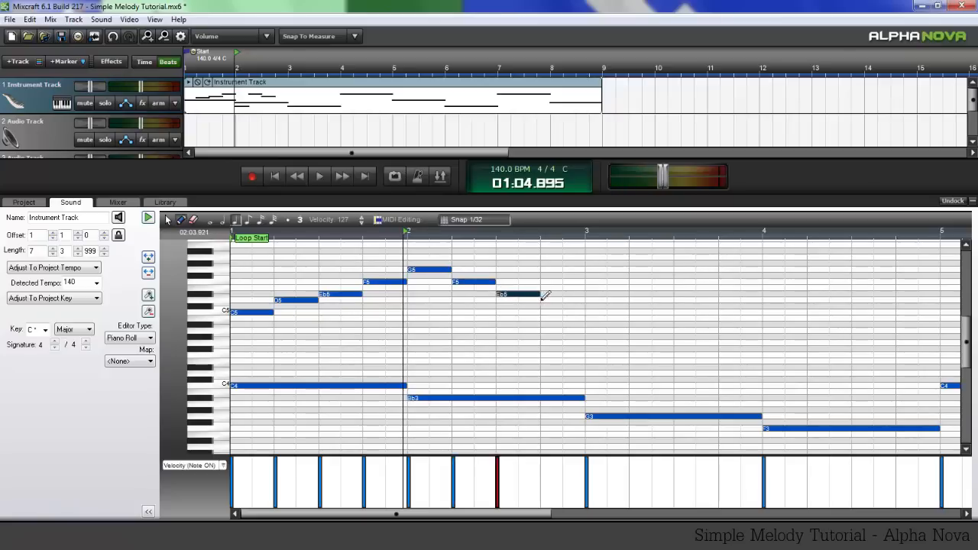
{"action": "left_click", "coordinate": [542, 300]}
{"action": "left_click", "coordinate": [276, 177]}
{"action": "left_click", "coordinate": [320, 176]}
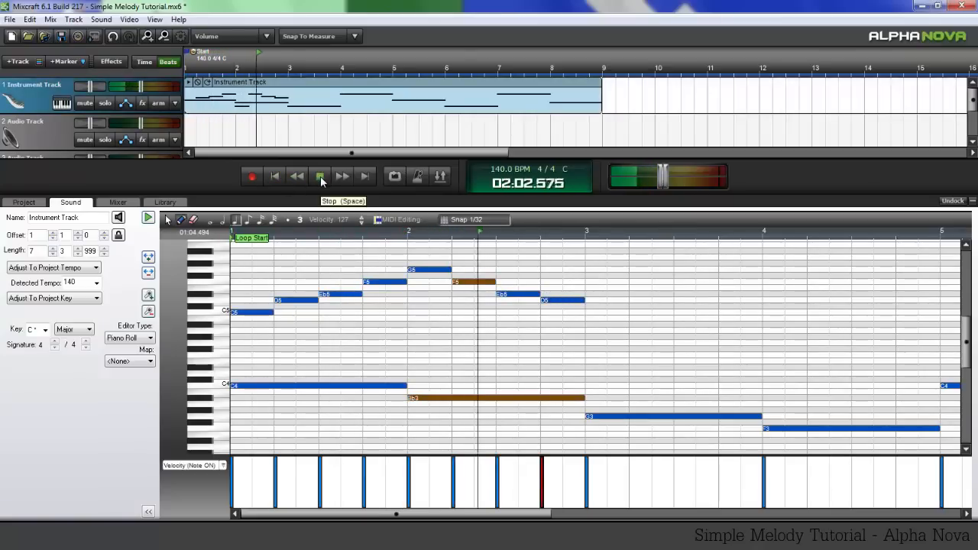
{"action": "left_click", "coordinate": [321, 178]}
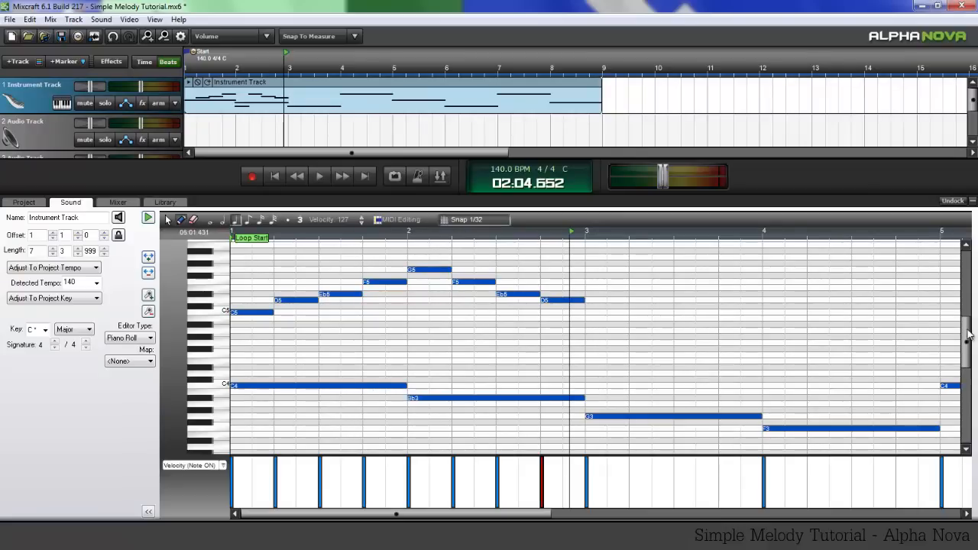
- Draw quarter notes G4, A4, Bb4 and C5 across measure 3 and play the measure
{"action": "left_click_drag", "start_coordinate": [968, 334], "coordinate": [967, 332]}
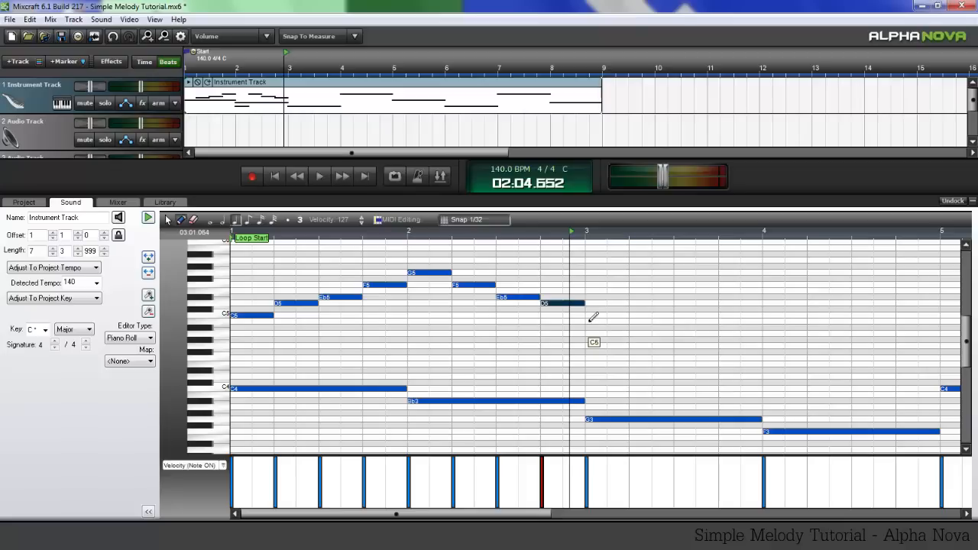
{"action": "left_click_drag", "start_coordinate": [593, 318], "coordinate": [601, 352]}
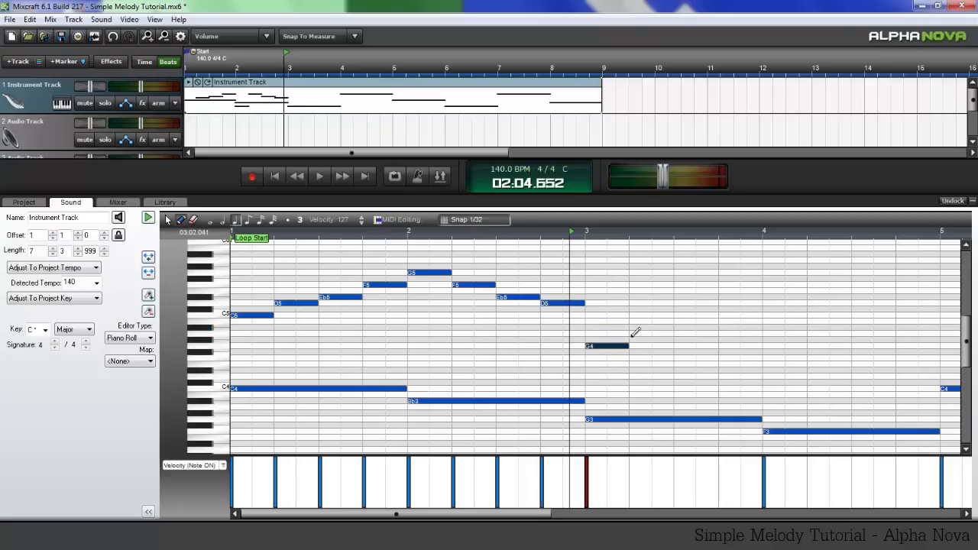
{"action": "left_click", "coordinate": [633, 335]}
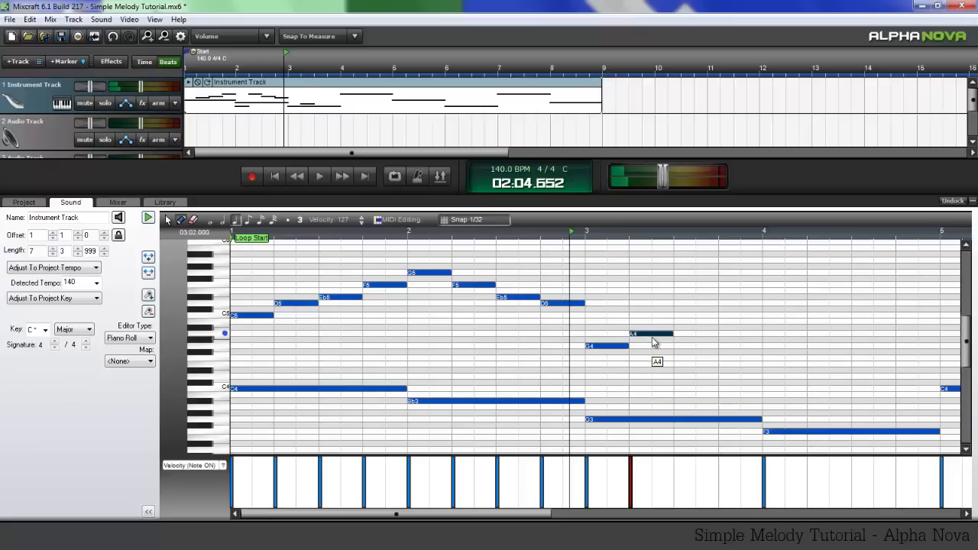
{"action": "left_click", "coordinate": [679, 328]}
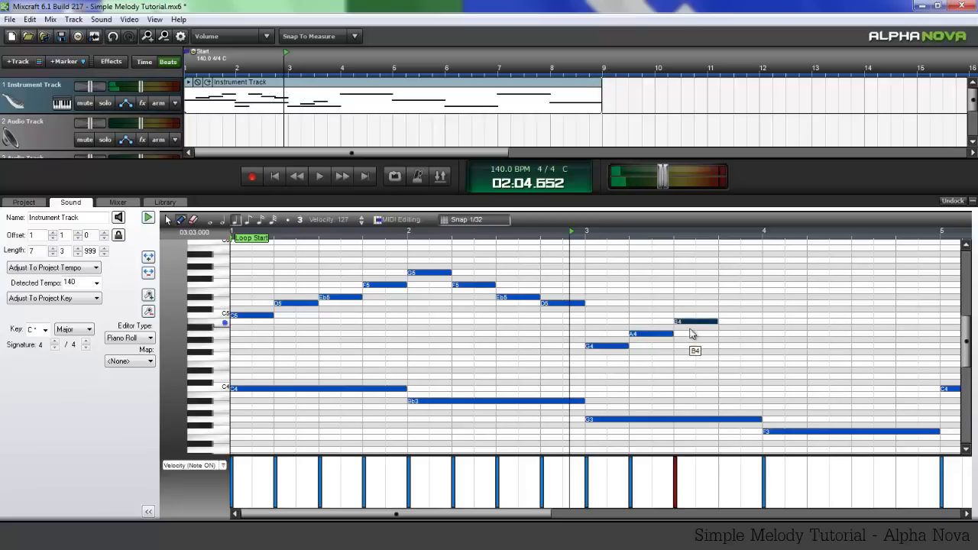
{"action": "left_click", "coordinate": [736, 315]}
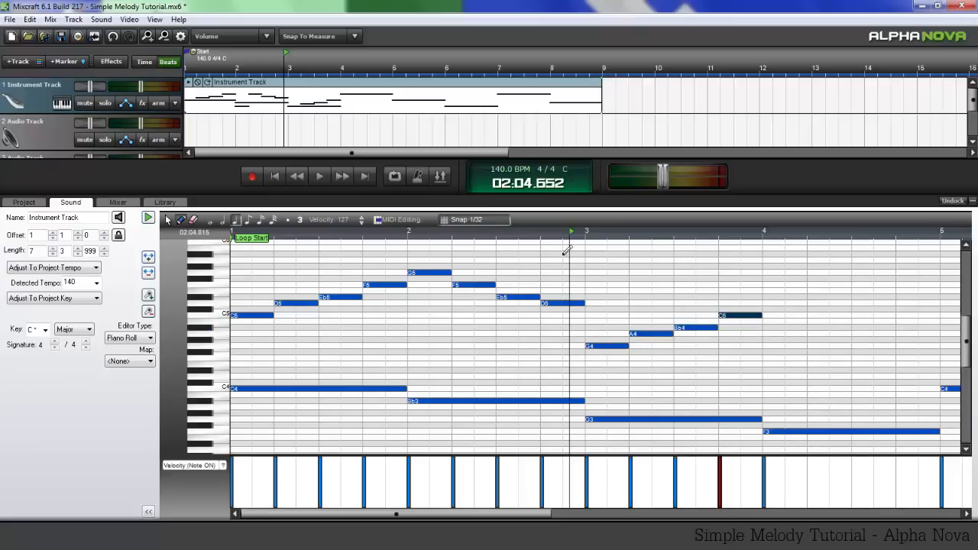
{"action": "key", "text": "space"}
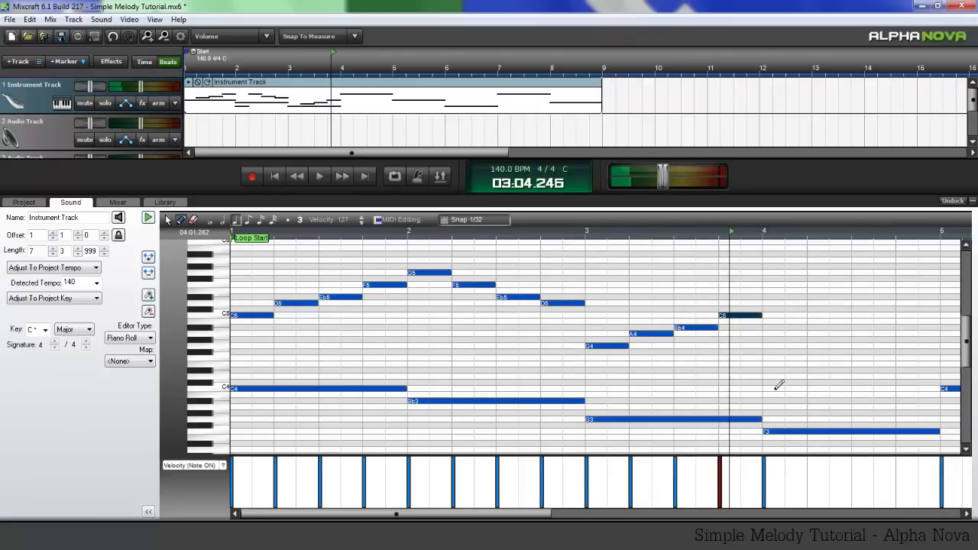
- Draw quarter notes F4, G4, Bb4 and A4 across measure 4 and play the measure
{"action": "left_click", "coordinate": [768, 359]}
{"action": "left_click", "coordinate": [811, 347]}
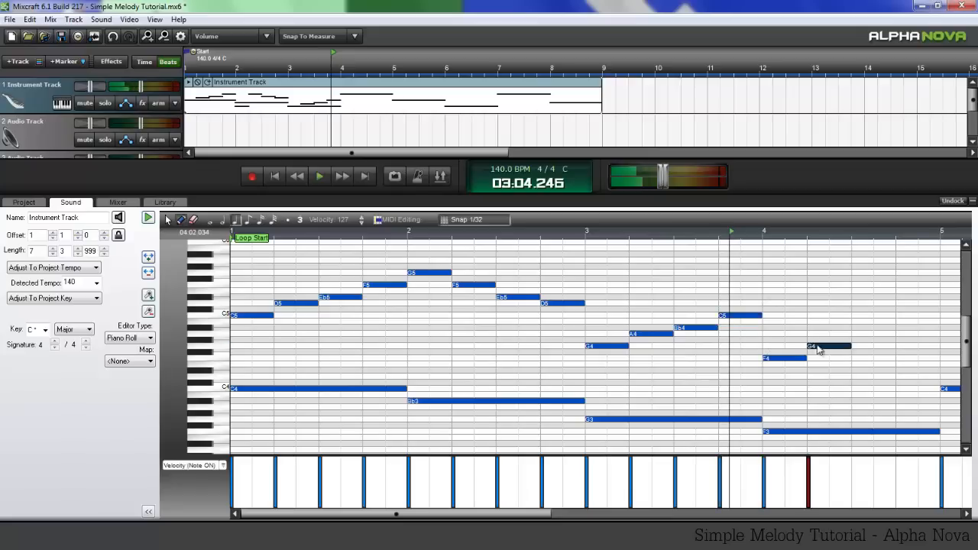
{"action": "left_click", "coordinate": [857, 327]}
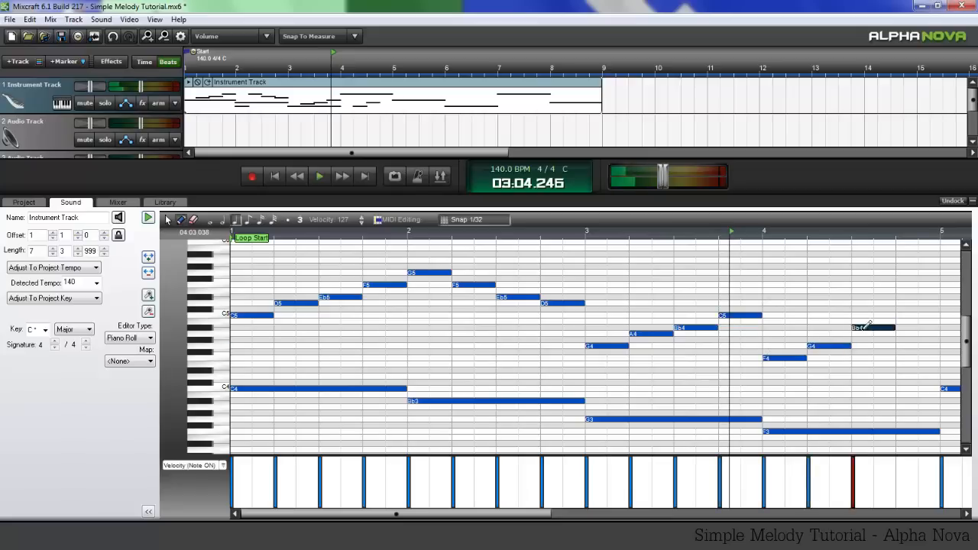
{"action": "left_click", "coordinate": [905, 341]}
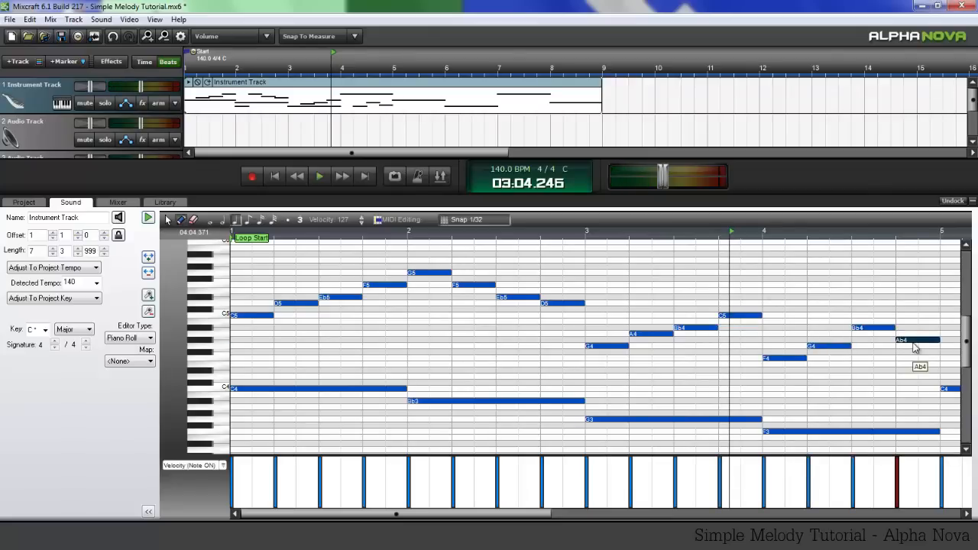
{"action": "left_click_drag", "start_coordinate": [915, 348], "coordinate": [911, 336]}
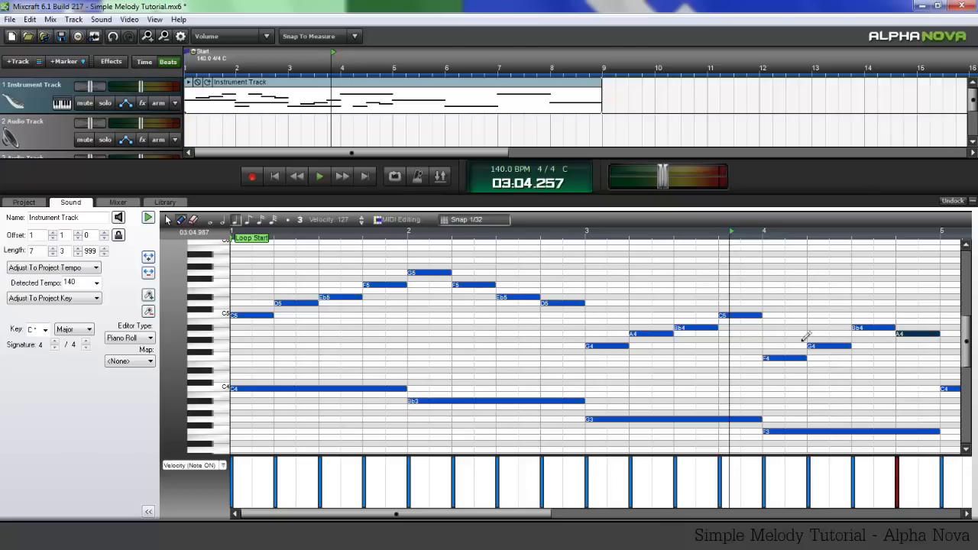
{"action": "key", "text": "space"}
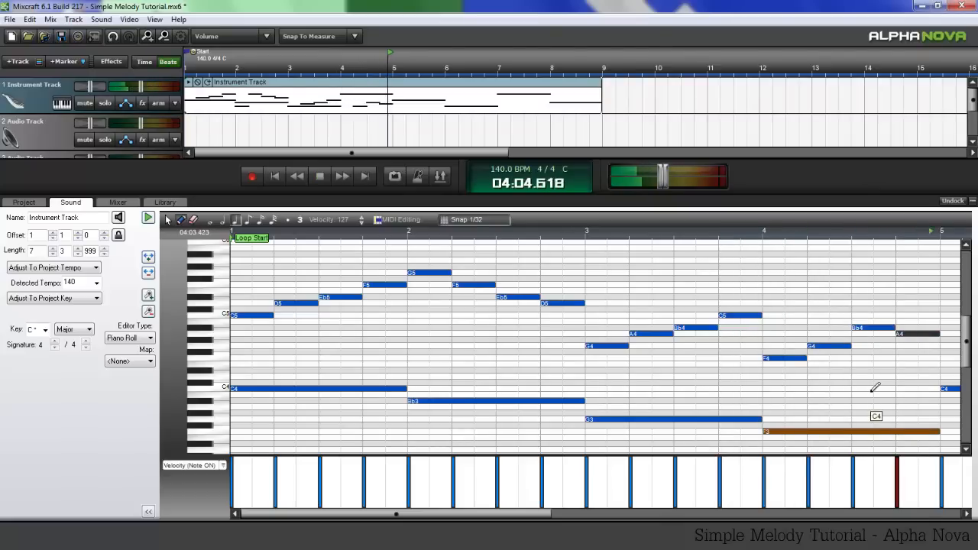
{"action": "key", "text": "space"}
- Play the four-measure melody from the start of the project
{"action": "scroll", "coordinate": [604, 344], "scroll_direction": "down", "scroll_amount": 1}
{"action": "scroll", "coordinate": [572, 264], "scroll_direction": "up", "scroll_amount": 3}
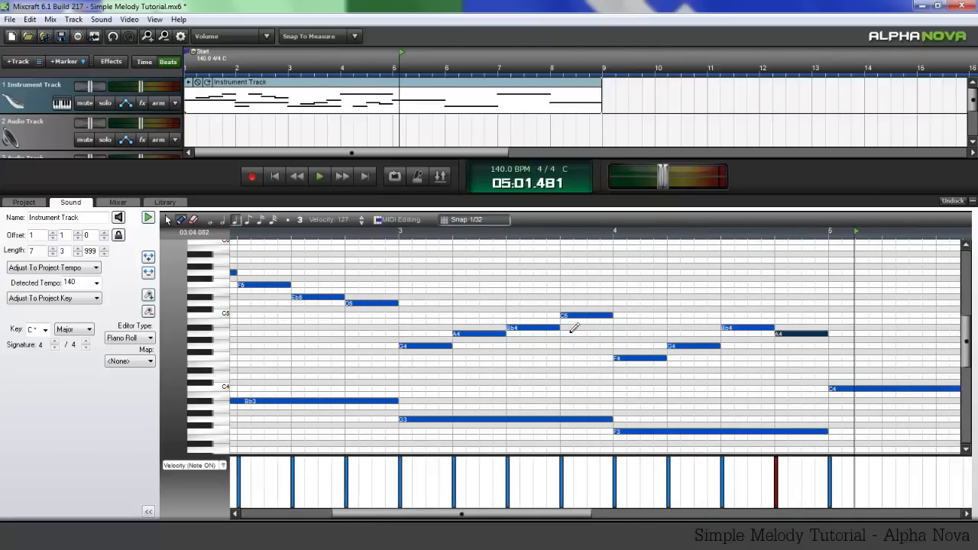
{"action": "left_click", "coordinate": [275, 176]}
{"action": "left_click", "coordinate": [320, 177]}
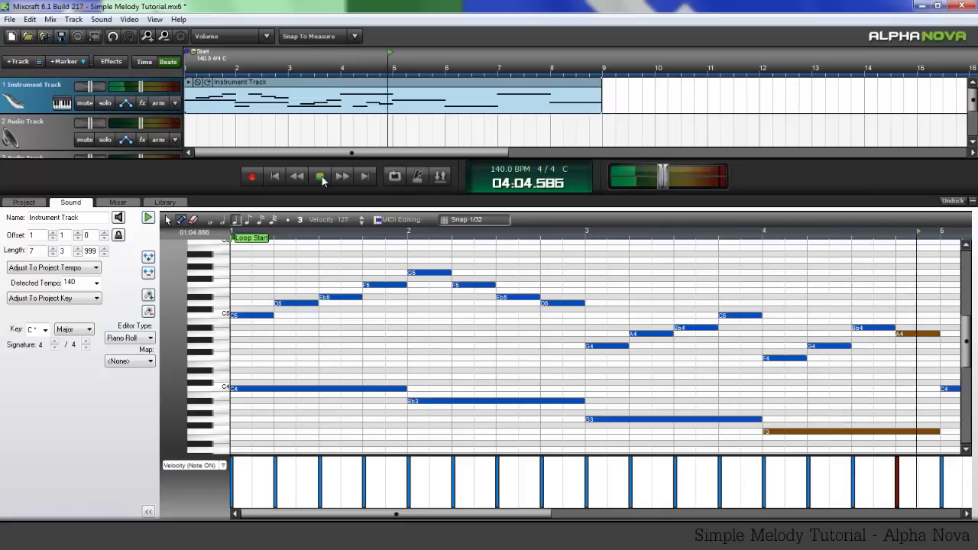
- Shorten the F5 at the end of measure 1 to an eighth note and add an eighth note Eb5 after it
{"action": "left_click", "coordinate": [321, 178]}
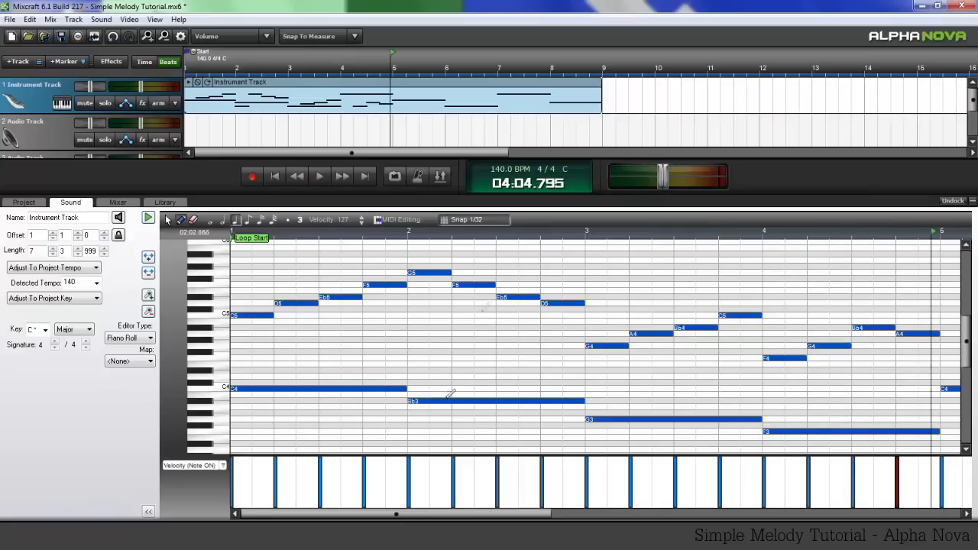
{"action": "left_click", "coordinate": [410, 232]}
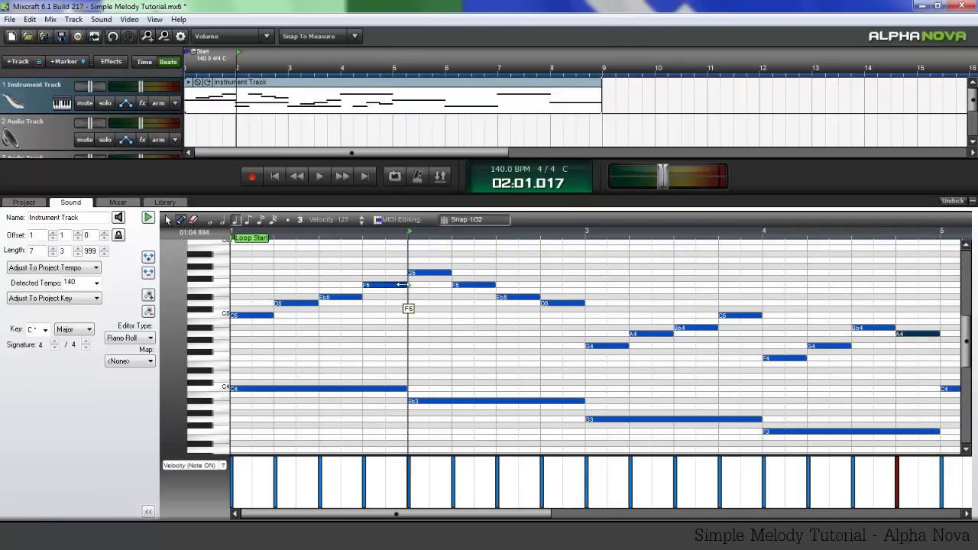
{"action": "mouse_move", "coordinate": [403, 284]}
{"action": "left_mouse_down"}
{"action": "mouse_move", "coordinate": [374, 284]}
{"action": "mouse_move", "coordinate": [386, 284]}
{"action": "left_mouse_up"}
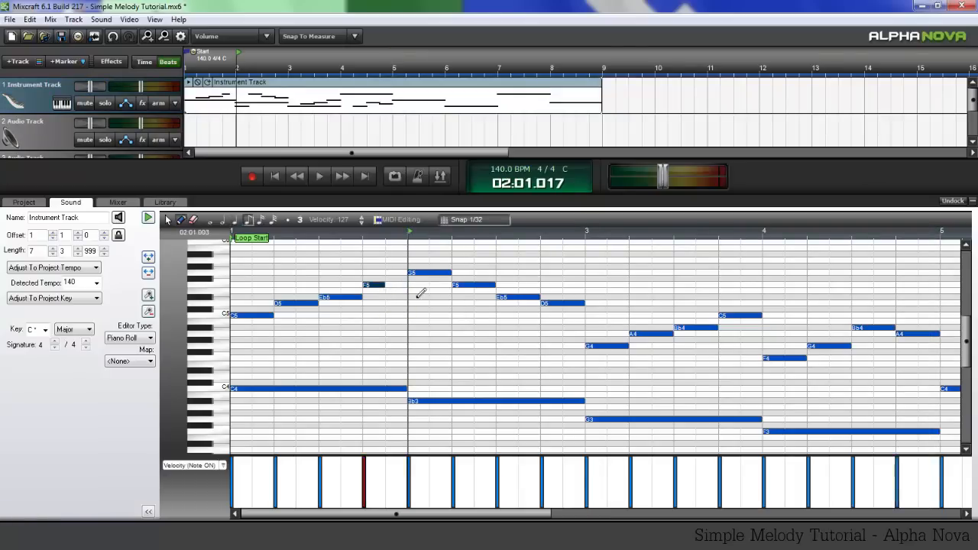
{"action": "scroll", "coordinate": [413, 289], "scroll_direction": "up", "scroll_amount": 2}
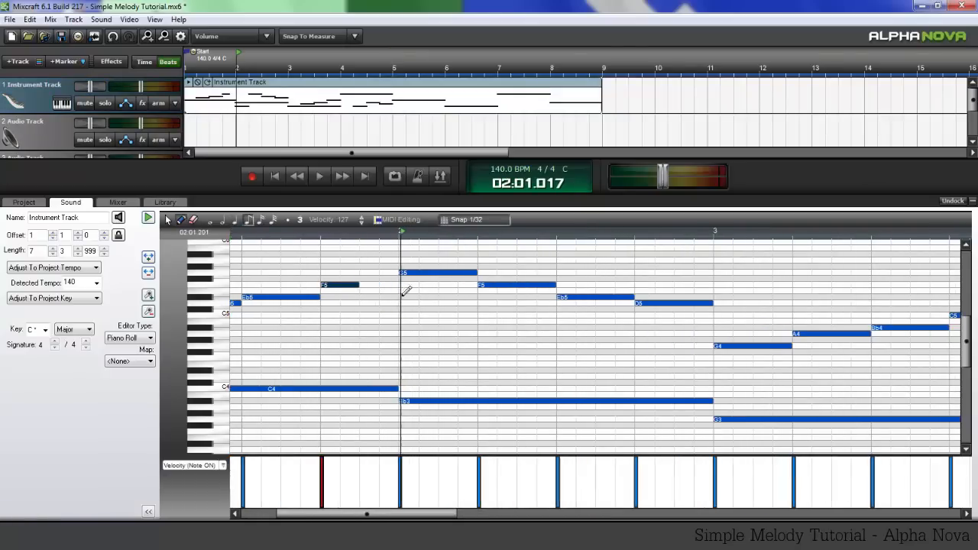
{"action": "left_click", "coordinate": [362, 297]}
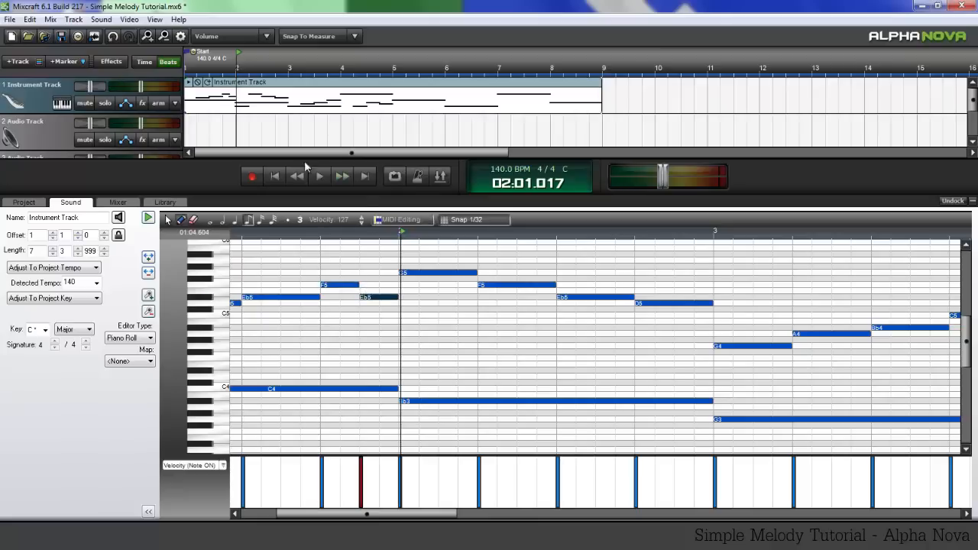
- Play the first two measures from the start of the project
{"action": "left_click", "coordinate": [275, 176]}
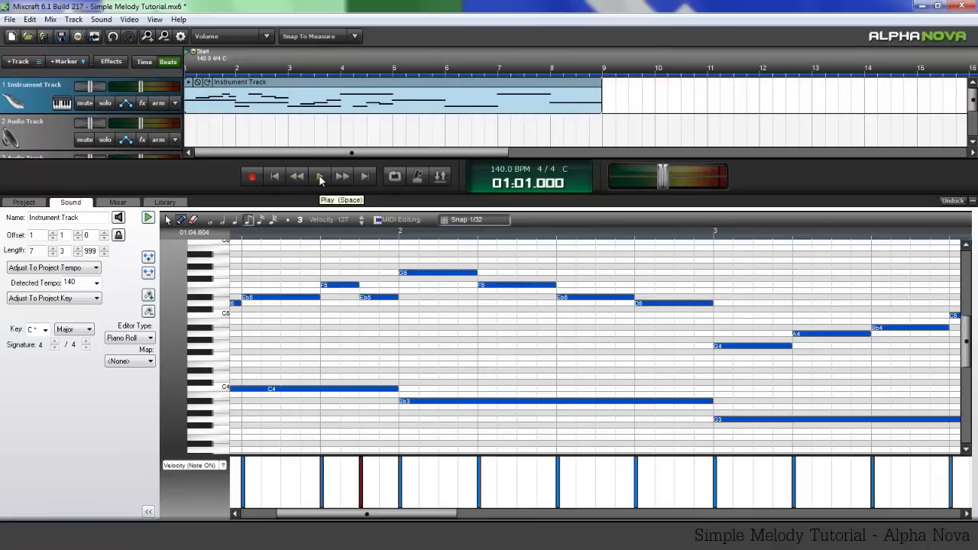
{"action": "left_click", "coordinate": [320, 176]}
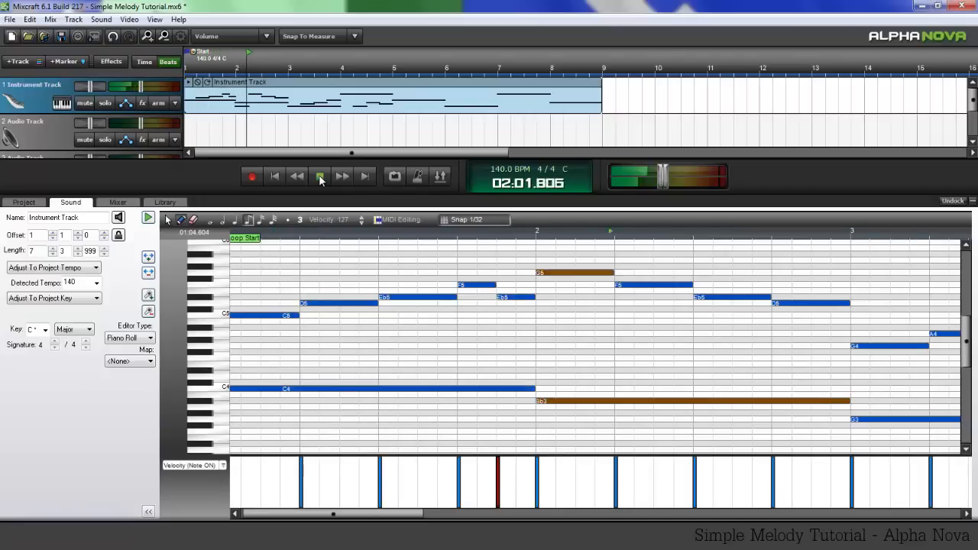
{"action": "key", "text": "space"}
{"action": "scroll", "coordinate": [651, 355], "scroll_direction": "right", "scroll_amount": 6}
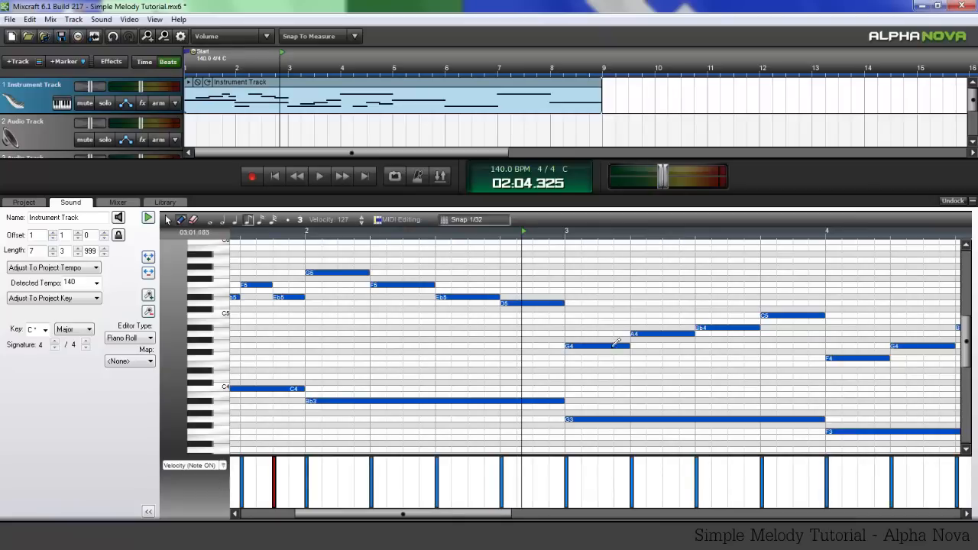
- Highlight the notes of the first two measures with selection boxes, then clear the selection
{"action": "scroll", "coordinate": [623, 336], "scroll_direction": "down", "scroll_amount": 2}
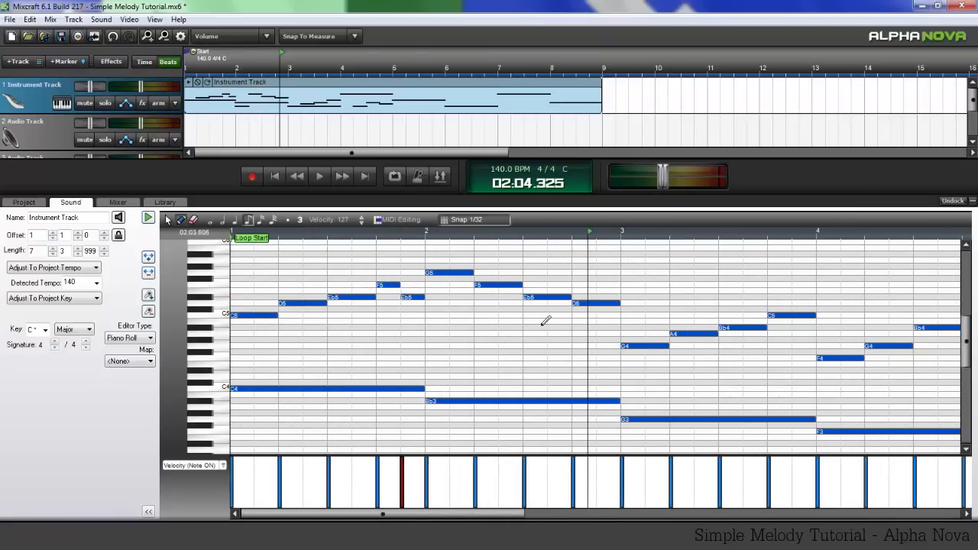
{"action": "scroll", "coordinate": [418, 303], "scroll_direction": "down", "scroll_amount": 1}
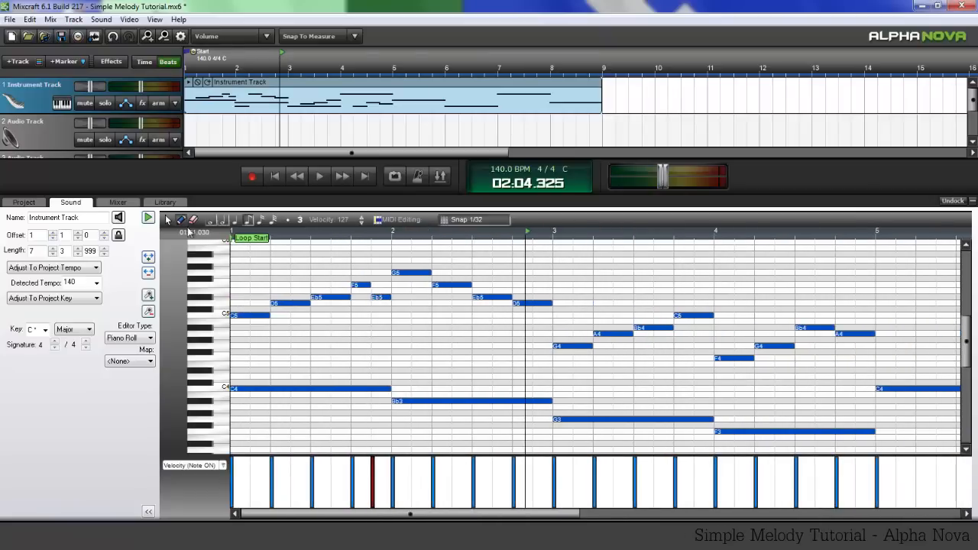
{"action": "left_click", "coordinate": [240, 269]}
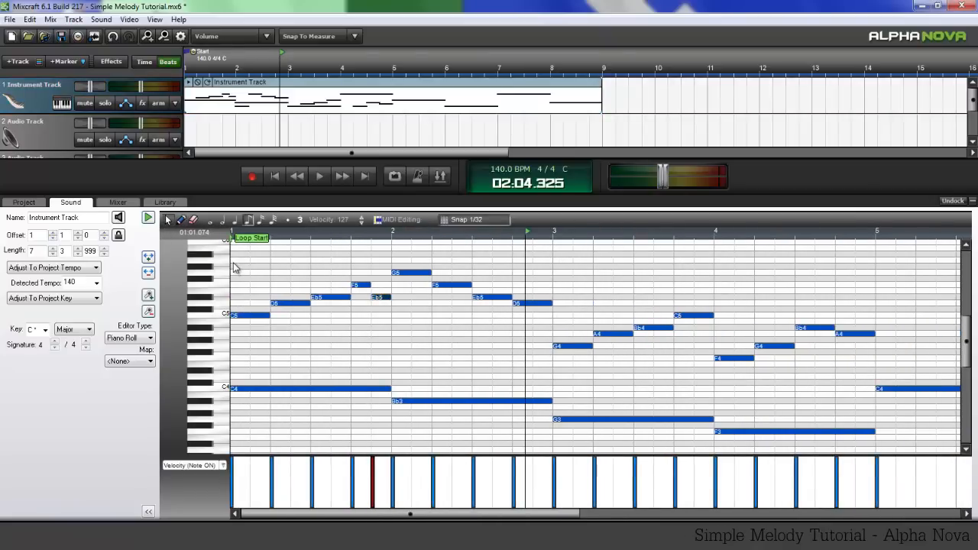
{"action": "left_click_drag", "start_coordinate": [235, 266], "coordinate": [552, 459]}
{"action": "left_click", "coordinate": [329, 266]}
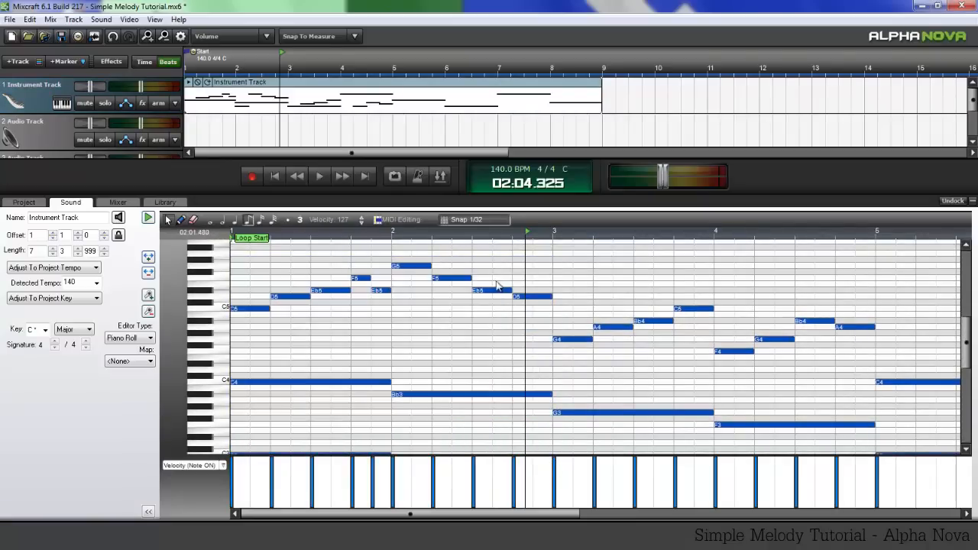
{"action": "left_click_drag", "start_coordinate": [331, 244], "coordinate": [548, 312]}
{"action": "left_click", "coordinate": [379, 363]}
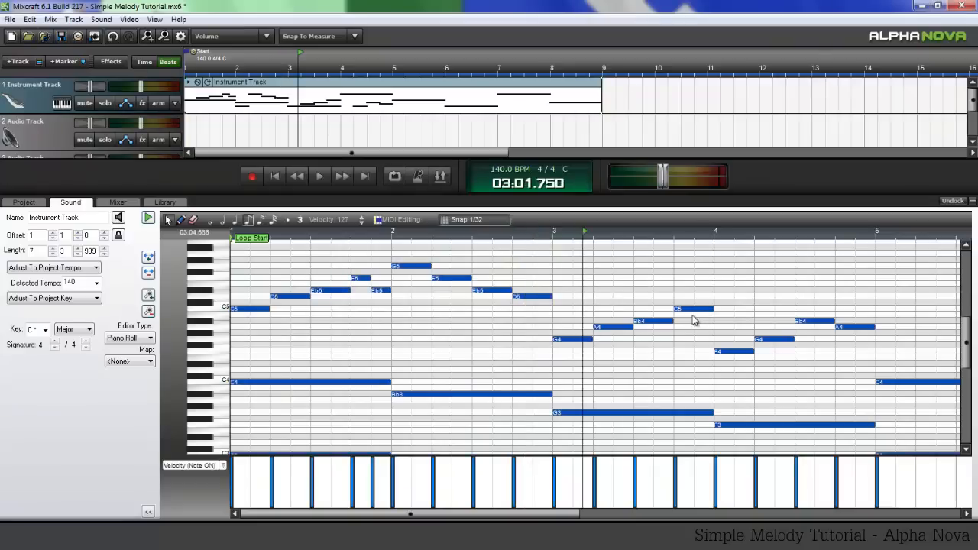
- Shorten the C5 at the end of measure 3 to an eighth note and add an eighth note D5 after it
{"action": "left_click_drag", "start_coordinate": [712, 309], "coordinate": [694, 309]}
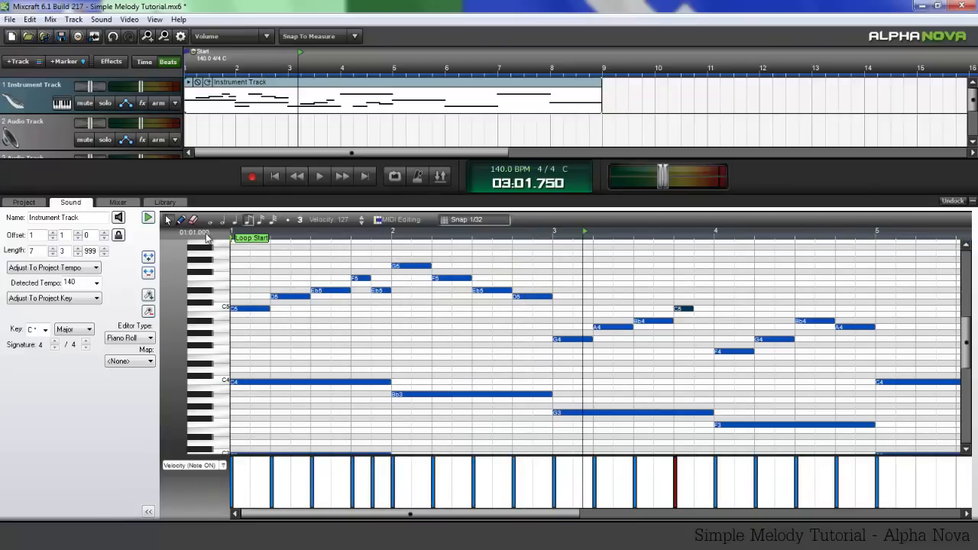
{"action": "scroll", "coordinate": [717, 323], "scroll_direction": "up", "scroll_amount": 1}
{"action": "left_click_drag", "start_coordinate": [688, 290], "coordinate": [687, 296]}
- Play the melody from the start of measure 3 into measure 4
{"action": "left_click", "coordinate": [433, 238]}
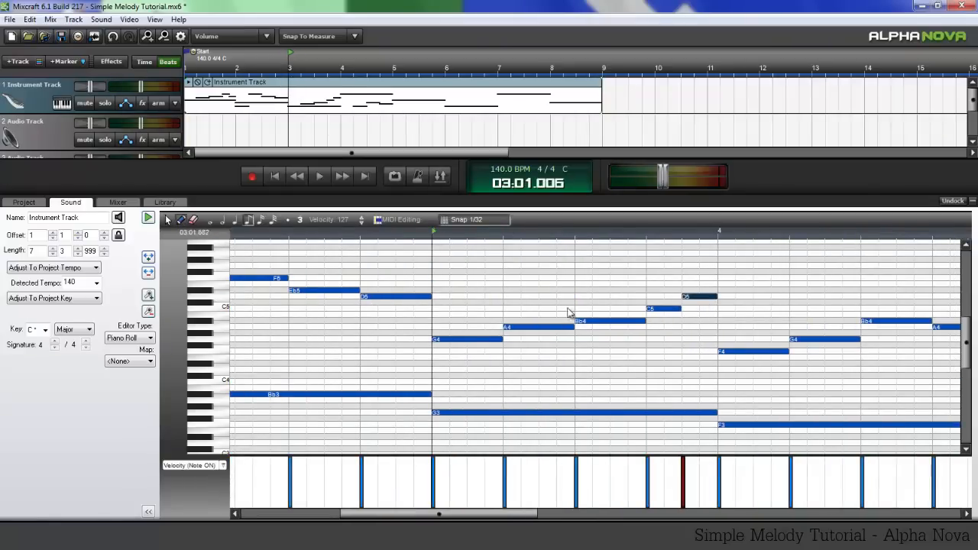
{"action": "key", "text": "space"}
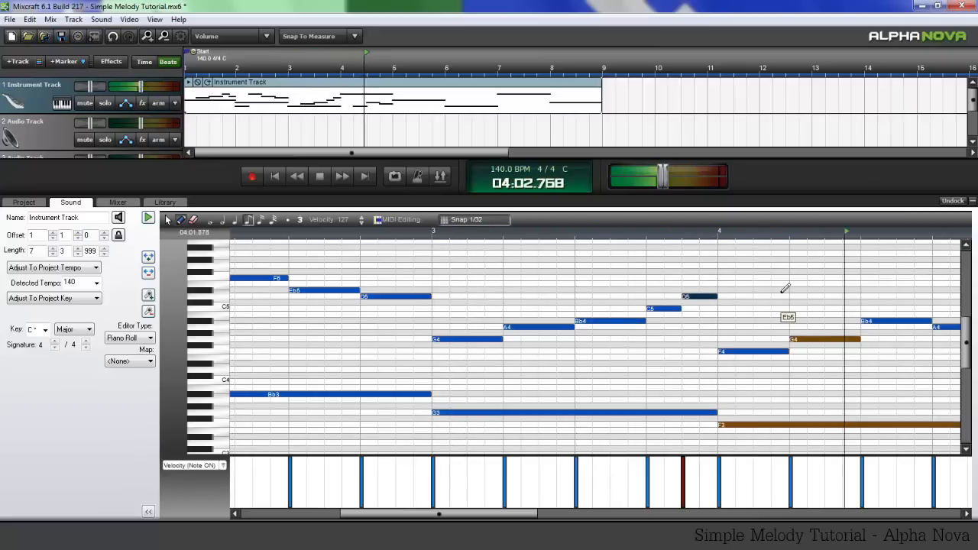
{"action": "key", "text": "space"}
- Highlight each of the first four measures one after another to compare their rhythms, then clear the selection
{"action": "scroll", "coordinate": [744, 295], "scroll_direction": "down", "scroll_amount": 1}
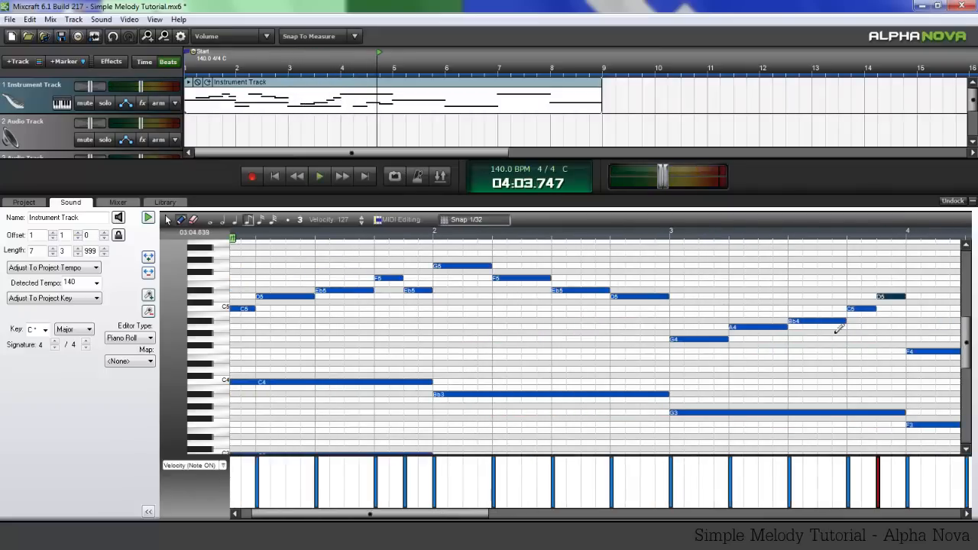
{"action": "scroll", "coordinate": [788, 361], "scroll_direction": "right", "scroll_amount": 3}
{"action": "scroll", "coordinate": [561, 304], "scroll_direction": "left", "scroll_amount": 3}
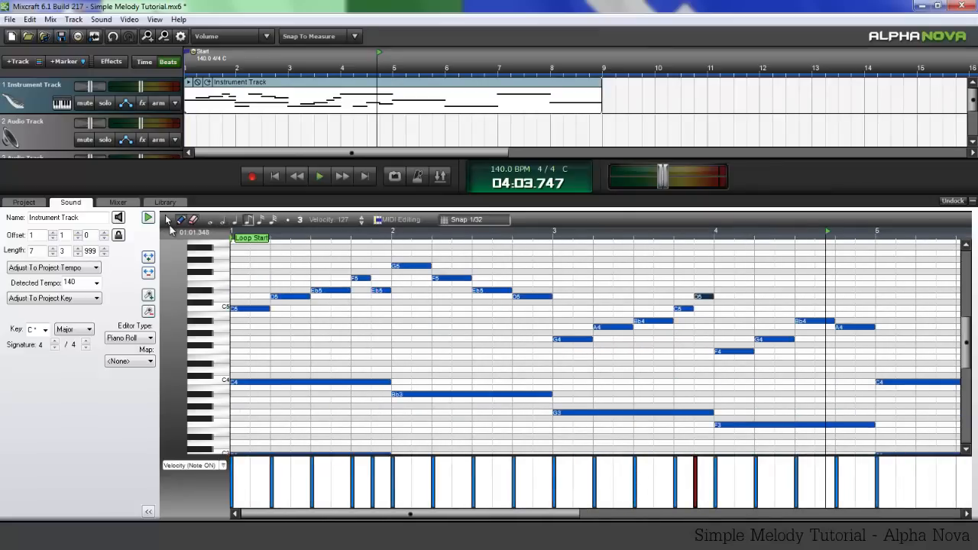
{"action": "left_click_drag", "start_coordinate": [233, 258], "coordinate": [391, 395]}
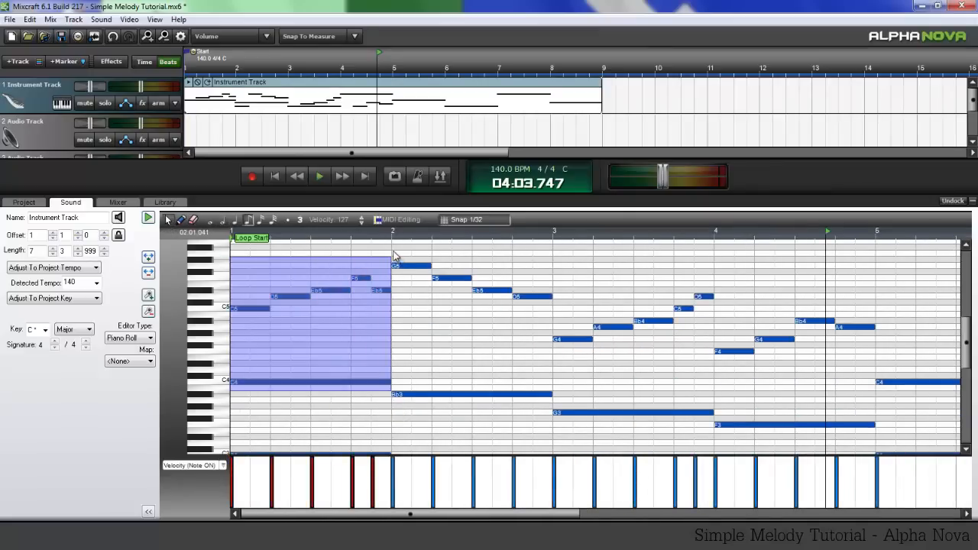
{"action": "left_click_drag", "start_coordinate": [395, 256], "coordinate": [558, 431]}
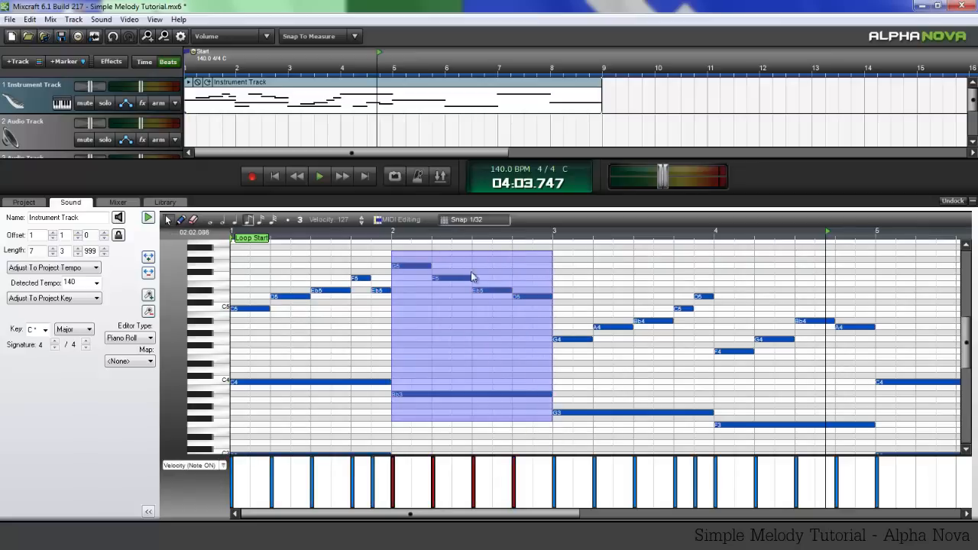
{"action": "left_click_drag", "start_coordinate": [550, 255], "coordinate": [718, 416]}
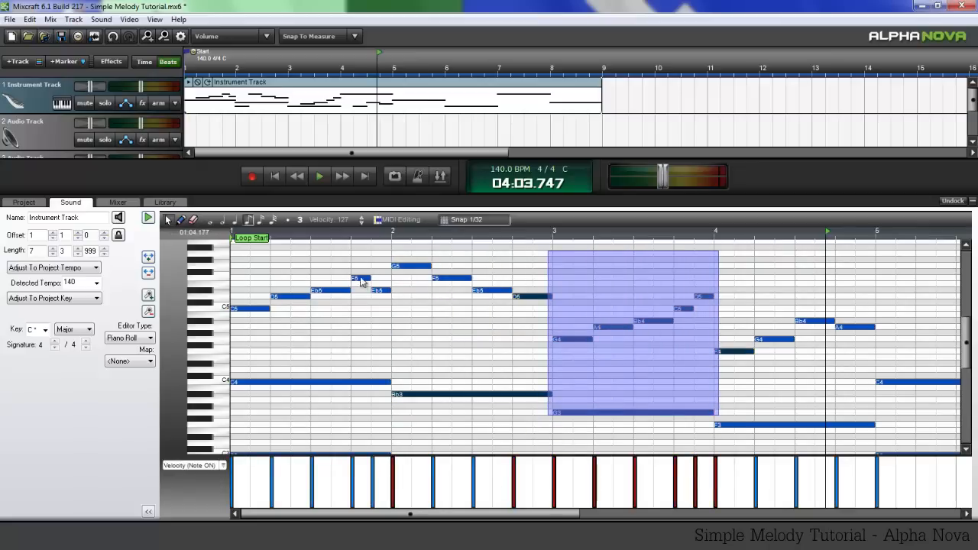
{"action": "left_click_drag", "start_coordinate": [716, 272], "coordinate": [755, 341]}
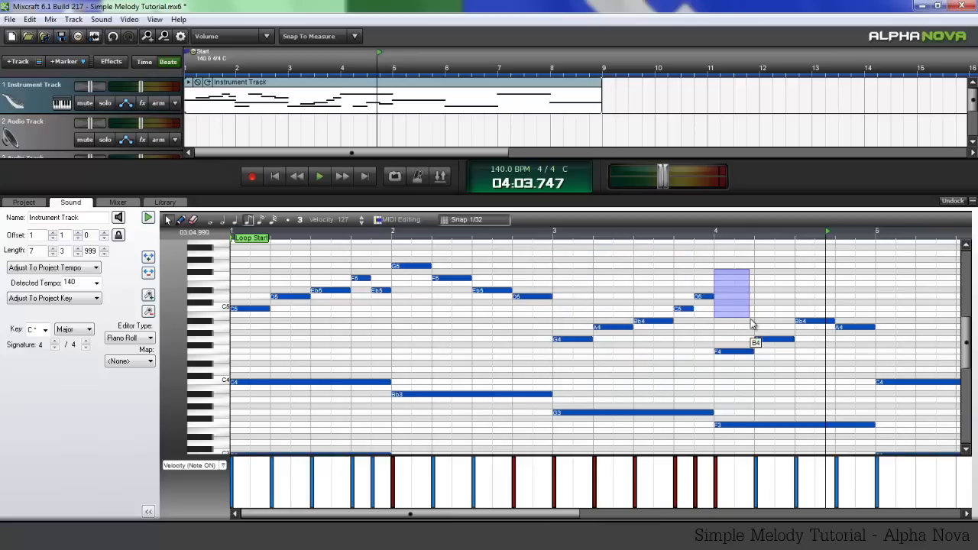
{"action": "left_click", "coordinate": [596, 258]}
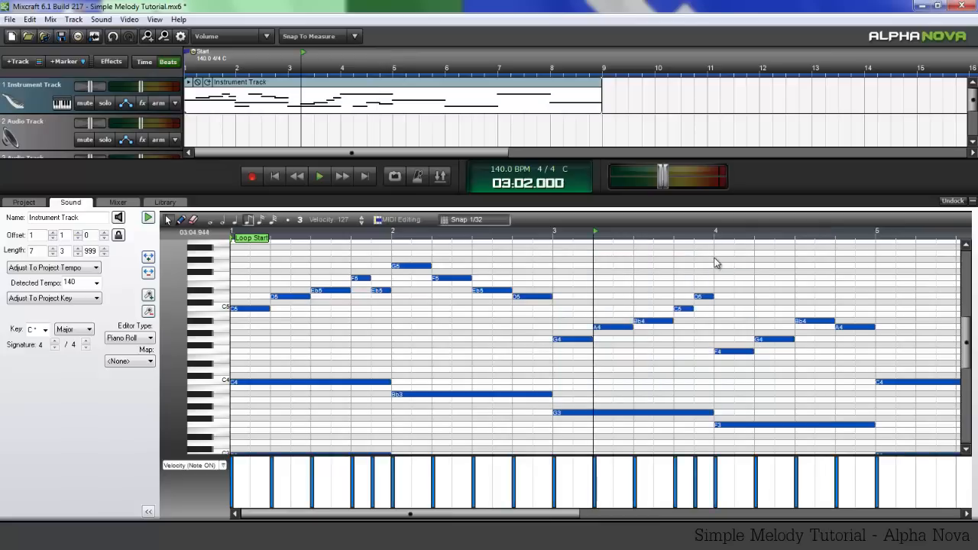
{"action": "left_click_drag", "start_coordinate": [716, 263], "coordinate": [876, 425]}
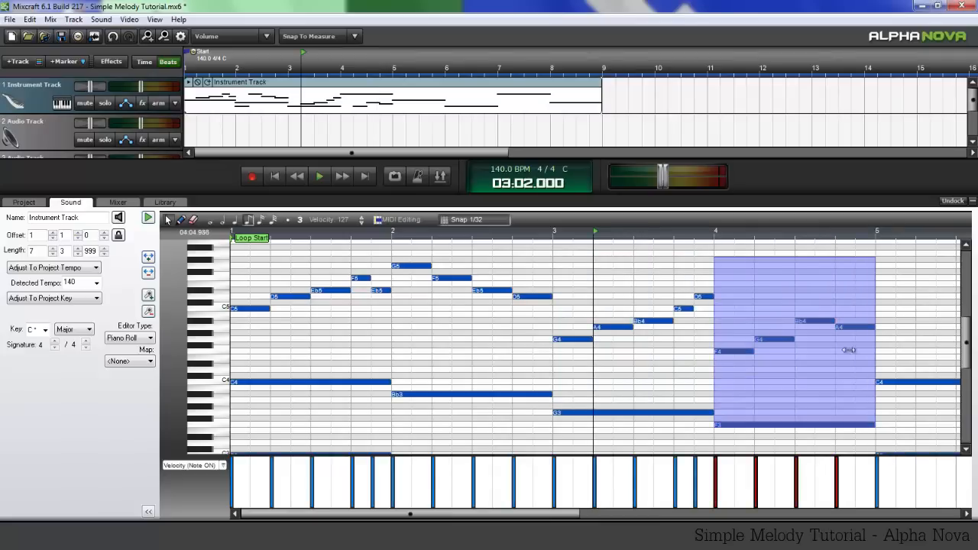
{"action": "left_click", "coordinate": [812, 297]}
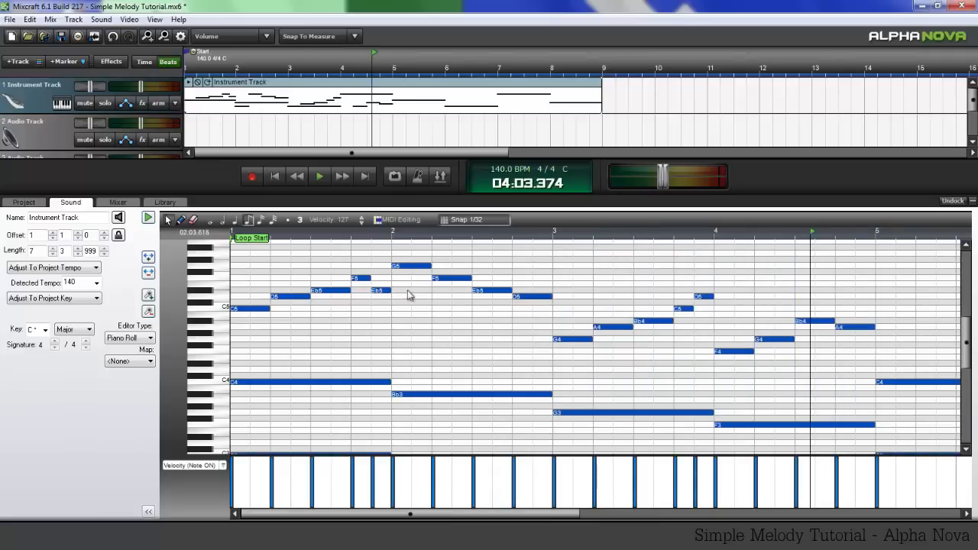
- Shorten G4 and Bb4 in measure 4 to eighth notes, adding an eighth note F4 after G4 and G4 after Bb4
{"action": "scroll", "coordinate": [817, 339], "scroll_direction": "up", "scroll_amount": 2}
{"action": "left_click_drag", "start_coordinate": [821, 325], "coordinate": [737, 342]}
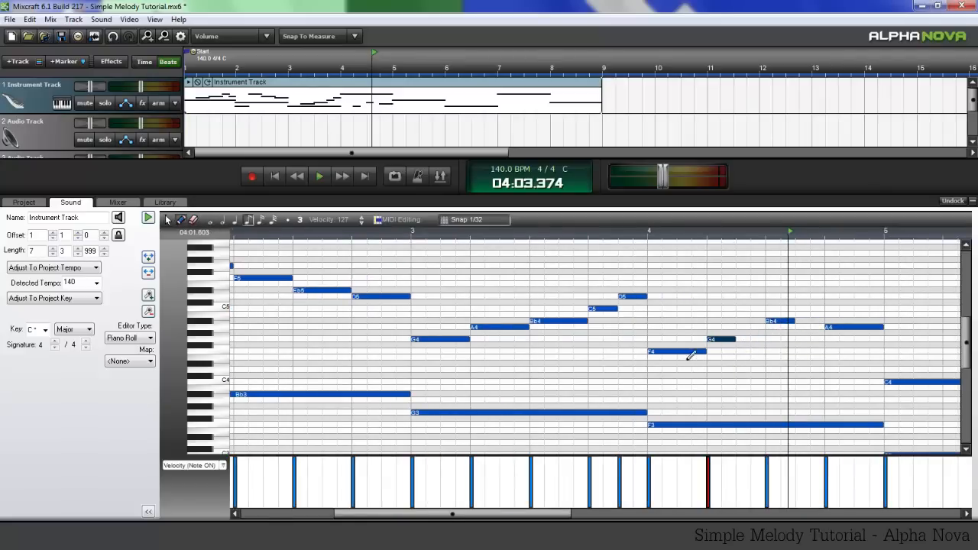
{"action": "left_click", "coordinate": [737, 351]}
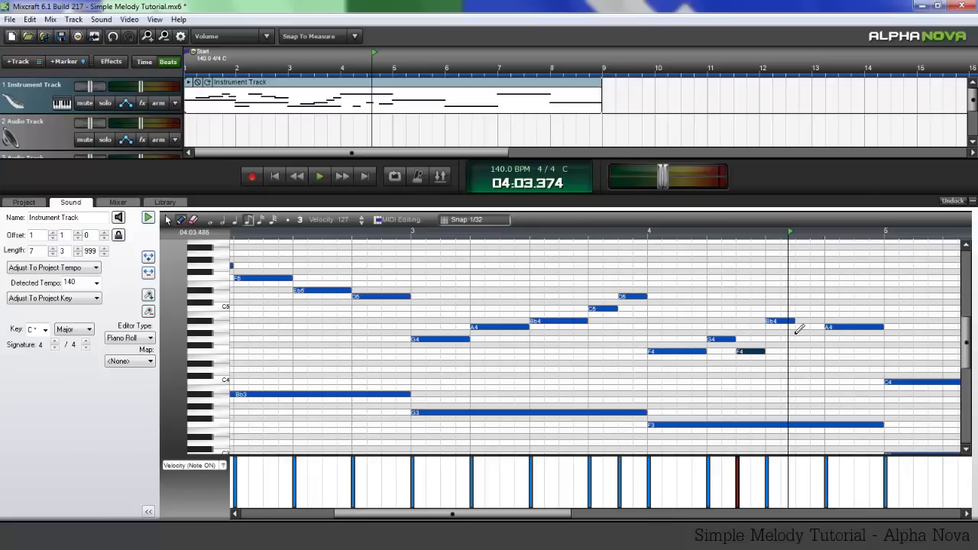
{"action": "left_click", "coordinate": [797, 340]}
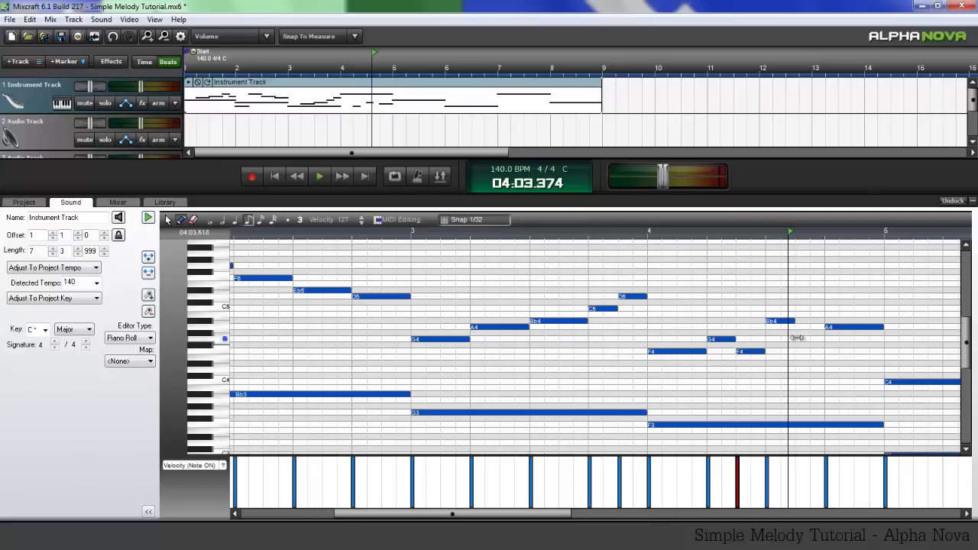
- Play the revised melody from the start of the project through measure 4
{"action": "left_click", "coordinate": [280, 182]}
{"action": "left_click", "coordinate": [320, 180]}
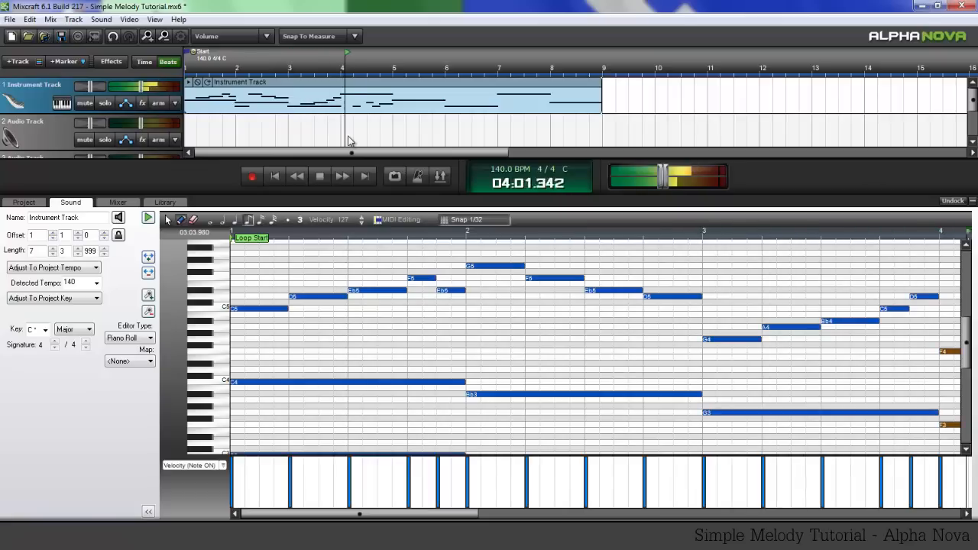
{"action": "key", "text": "space"}
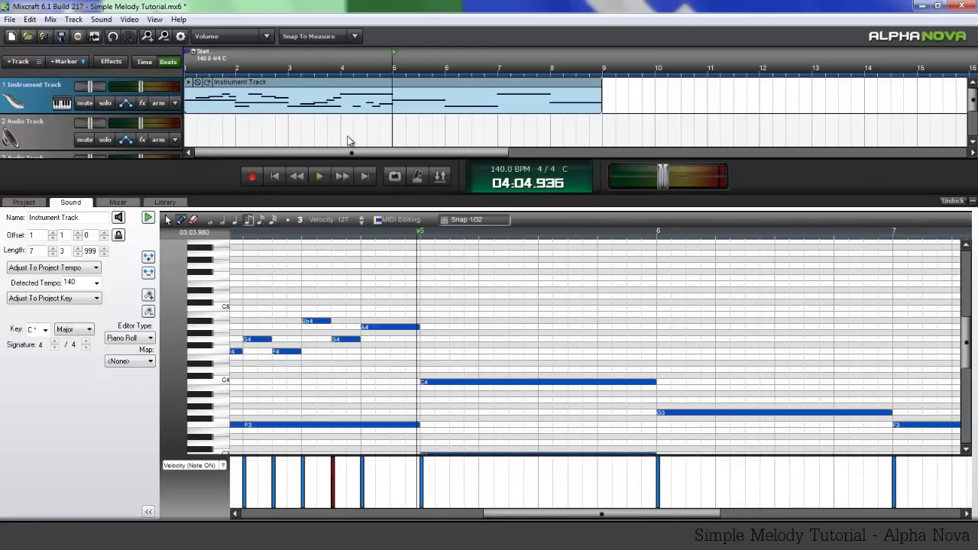
- Change the two eighth notes on beat 3 of measure 4 to A4 and Bb4, and play the measure
{"action": "left_click_drag", "start_coordinate": [342, 341], "coordinate": [345, 322]}
{"action": "left_click_drag", "start_coordinate": [317, 323], "coordinate": [318, 335]}
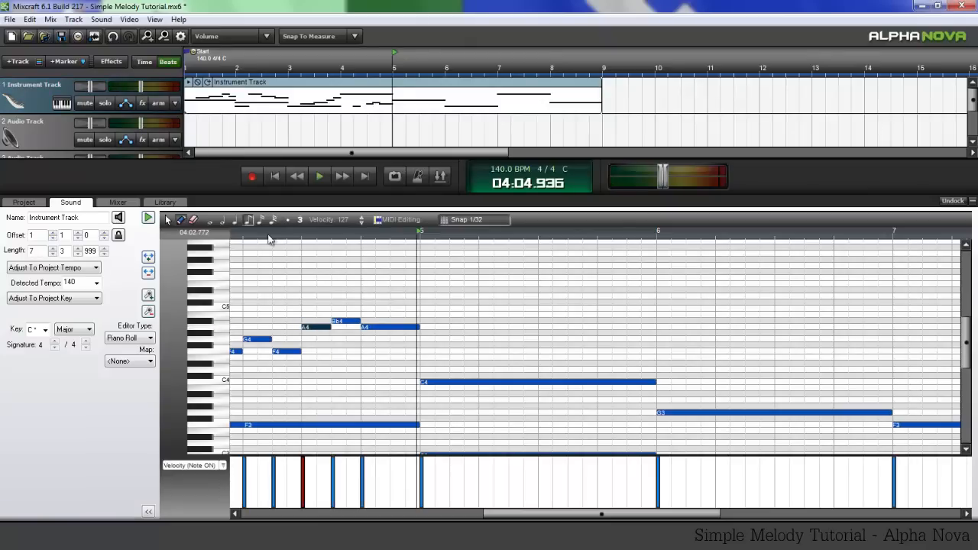
{"action": "left_click", "coordinate": [250, 239]}
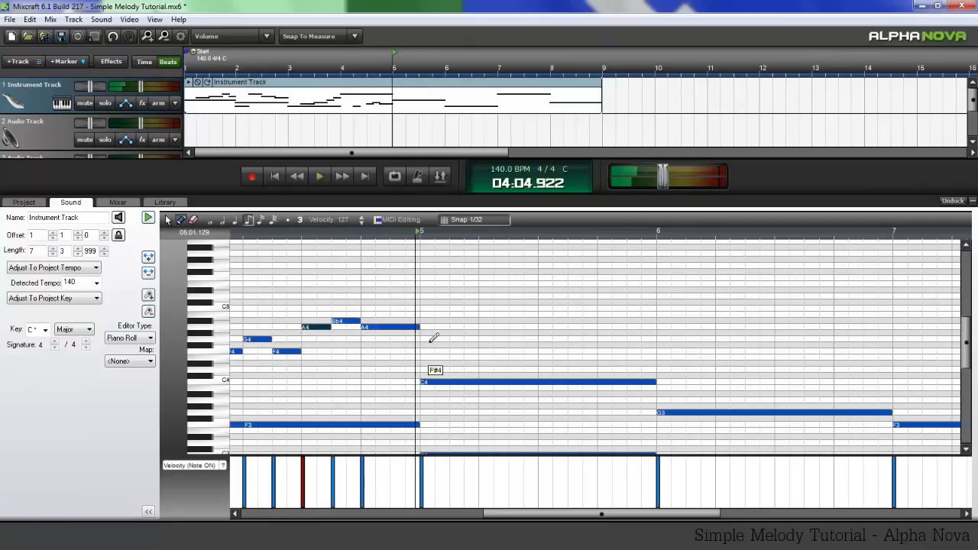
- Copy the melody notes of measures 1 through 4 and paste them at the start of measure 5
{"action": "scroll", "coordinate": [436, 314], "scroll_direction": "down", "scroll_amount": 3}
{"action": "scroll", "coordinate": [452, 314], "scroll_direction": "up", "scroll_amount": 3}
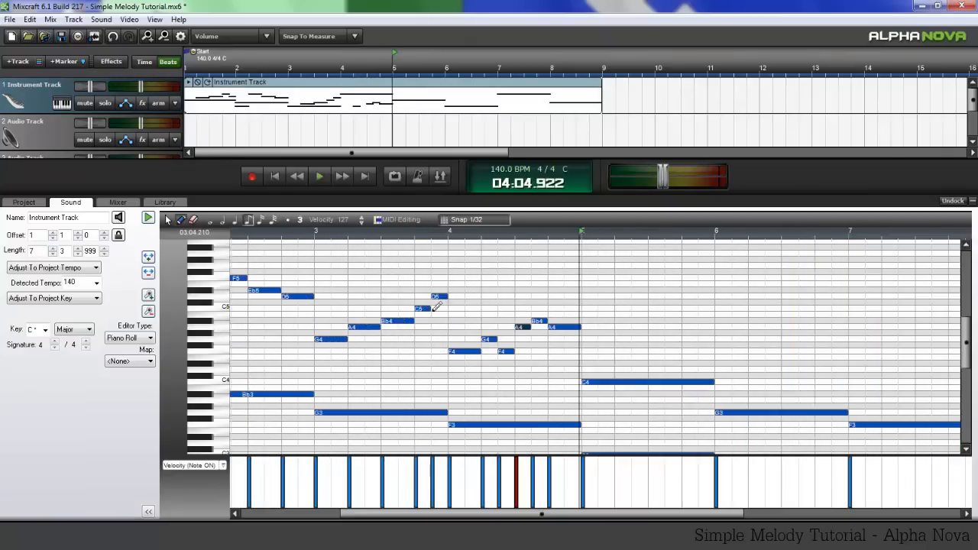
{"action": "left_click", "coordinate": [170, 221]}
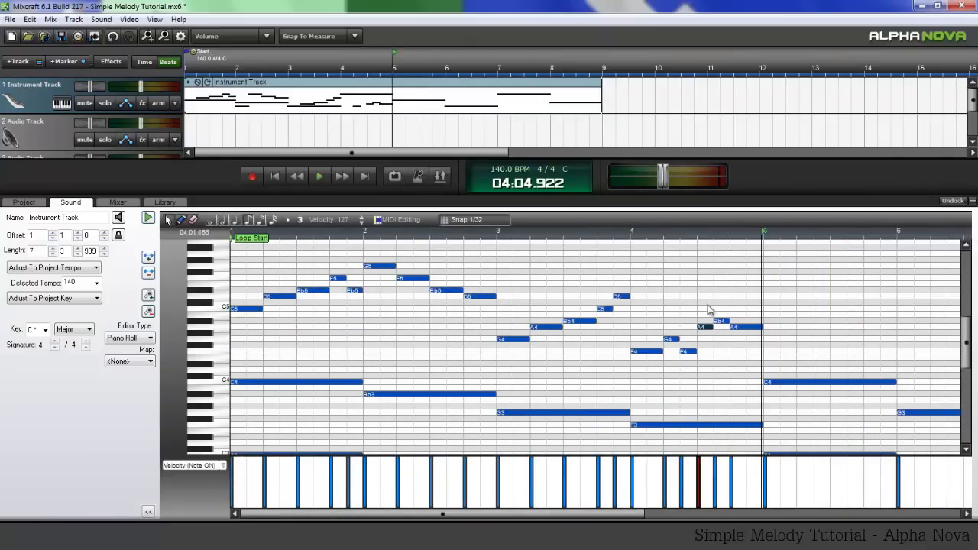
{"action": "left_click_drag", "start_coordinate": [779, 258], "coordinate": [215, 359]}
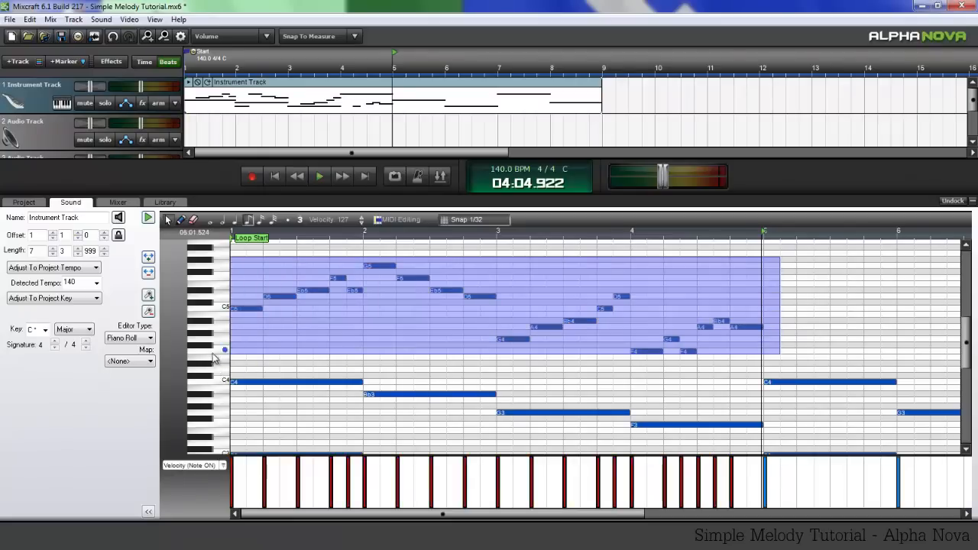
{"action": "key", "text": "ctrl+c"}
{"action": "left_click", "coordinate": [764, 292]}
{"action": "key", "text": "ctrl+v"}
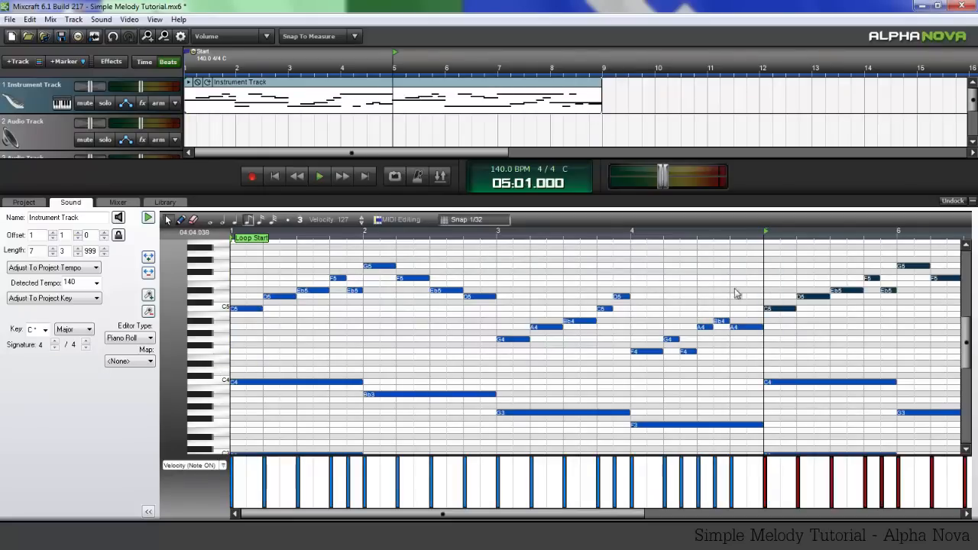
{"action": "scroll", "coordinate": [734, 313], "scroll_direction": "right", "scroll_amount": 5}
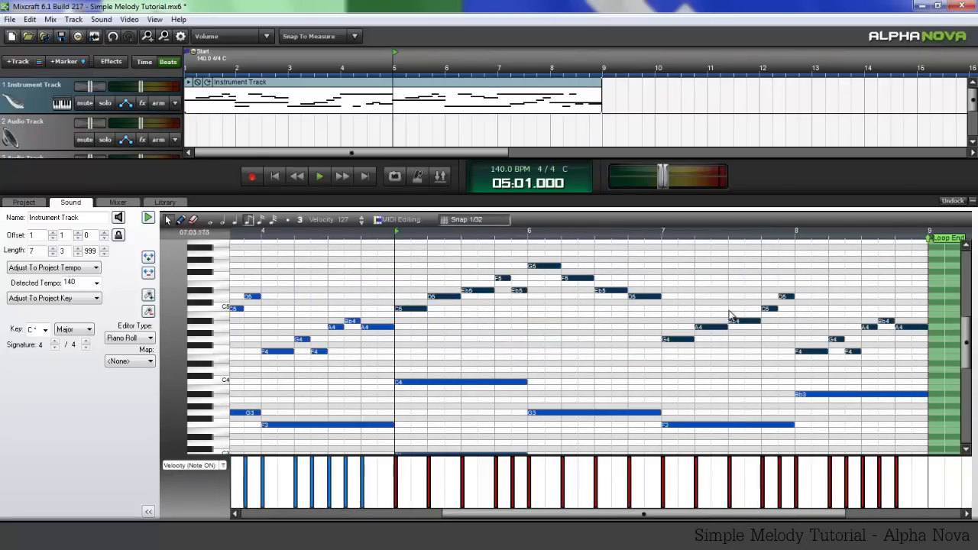
- Clear the note selection and play the pasted melody from measure 5 into measure 7
{"action": "left_click", "coordinate": [401, 284]}
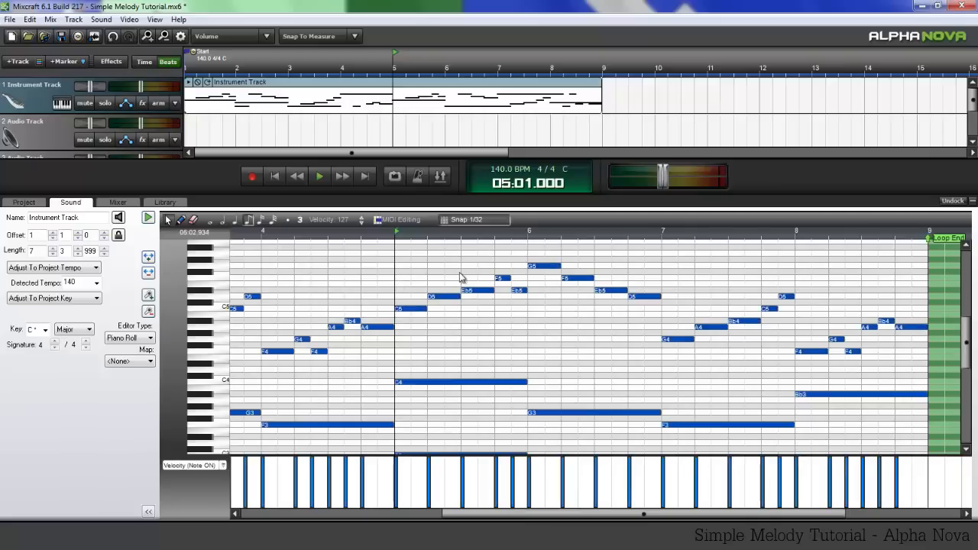
{"action": "key", "text": "space"}
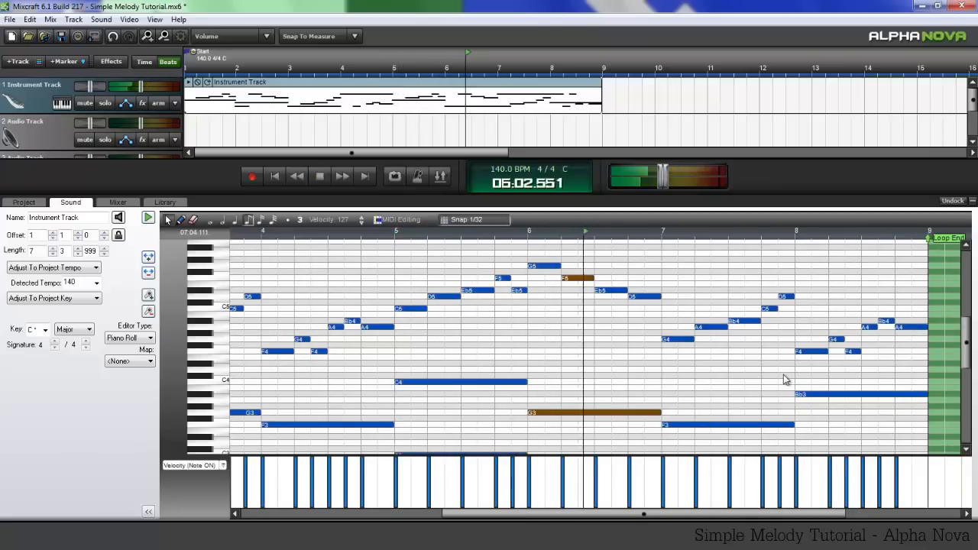
{"action": "key", "text": "space"}
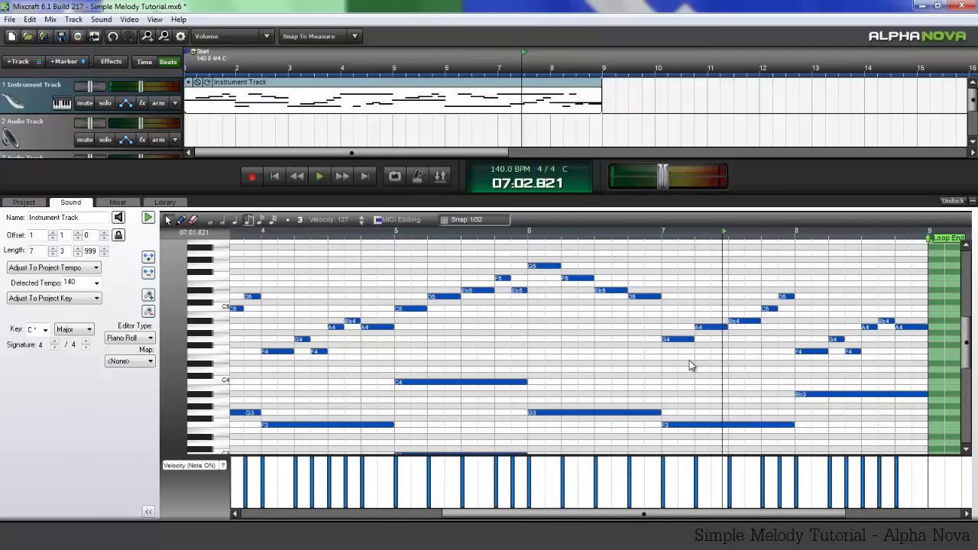
- Lower the first three melody notes of measure 7 to F4, G4 and A4, and play from measure 6
{"action": "left_click_drag", "start_coordinate": [676, 344], "coordinate": [676, 359]}
{"action": "left_click_drag", "start_coordinate": [709, 331], "coordinate": [715, 343]}
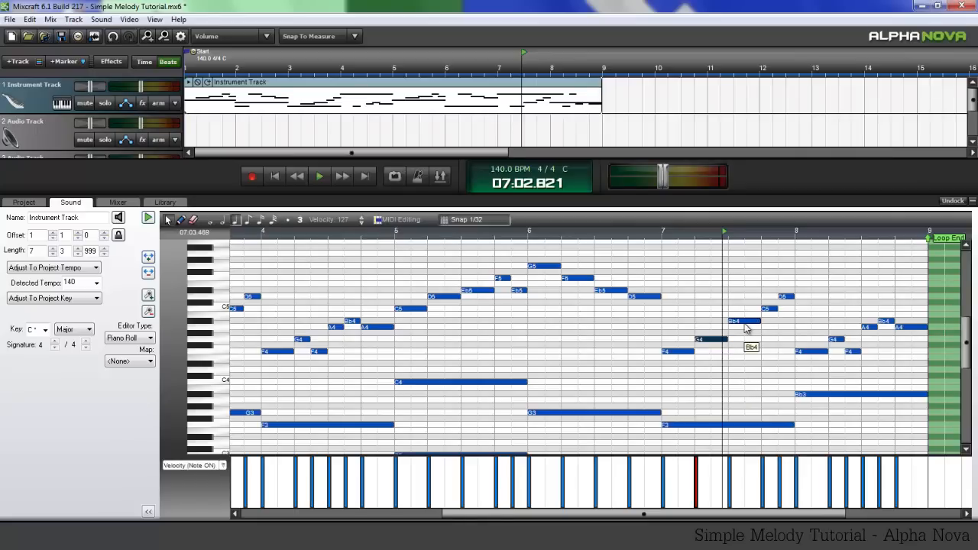
{"action": "left_click_drag", "start_coordinate": [746, 330], "coordinate": [746, 335]}
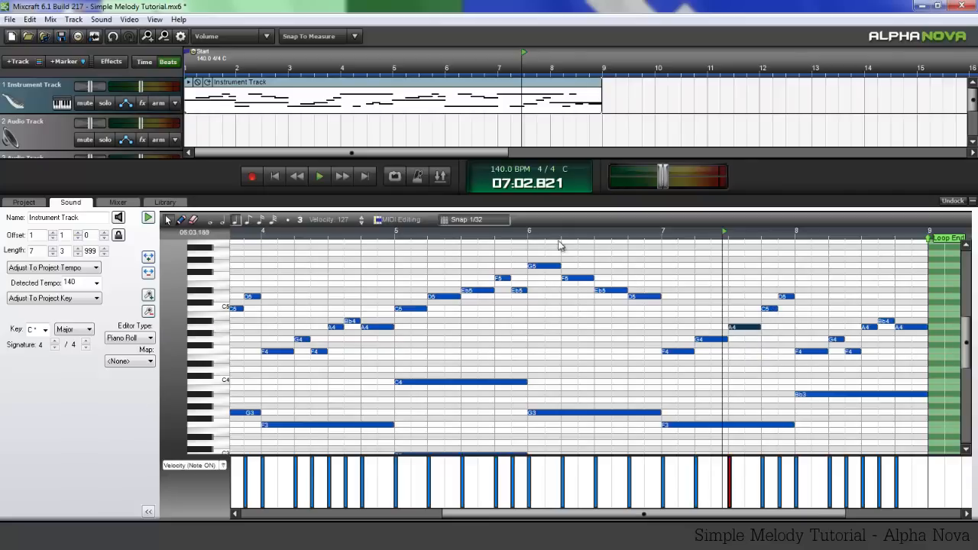
{"action": "left_click", "coordinate": [536, 232]}
{"action": "key", "text": "space"}
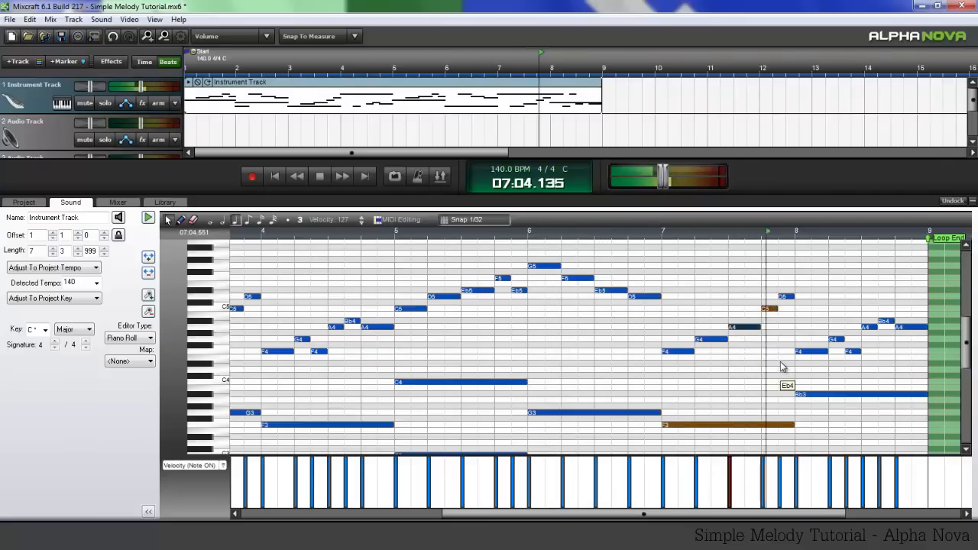
{"action": "key", "text": "space"}
- Change the melody notes after F4 in measure 7 to A4, B4, A4 and F4, and play the measure
{"action": "left_click_drag", "start_coordinate": [720, 343], "coordinate": [770, 333]}
{"action": "left_click", "coordinate": [769, 321]}
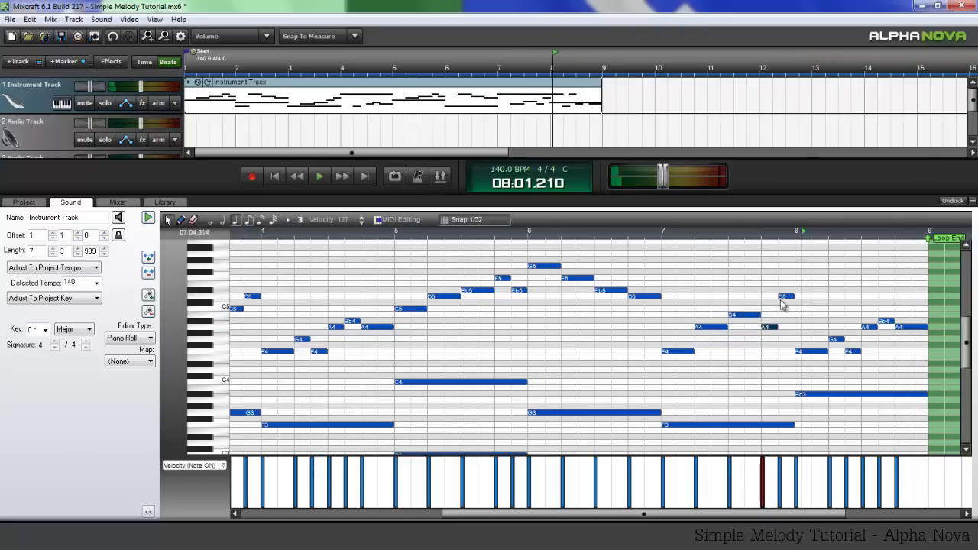
{"action": "left_click_drag", "start_coordinate": [787, 298], "coordinate": [788, 353]}
{"action": "left_click", "coordinate": [662, 232]}
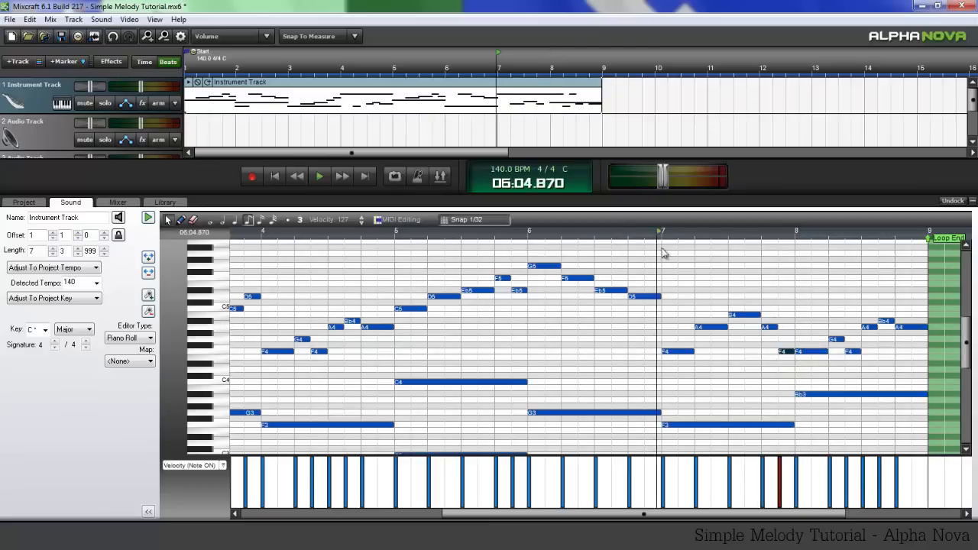
{"action": "key", "text": "space"}
{"action": "key", "text": "space"}
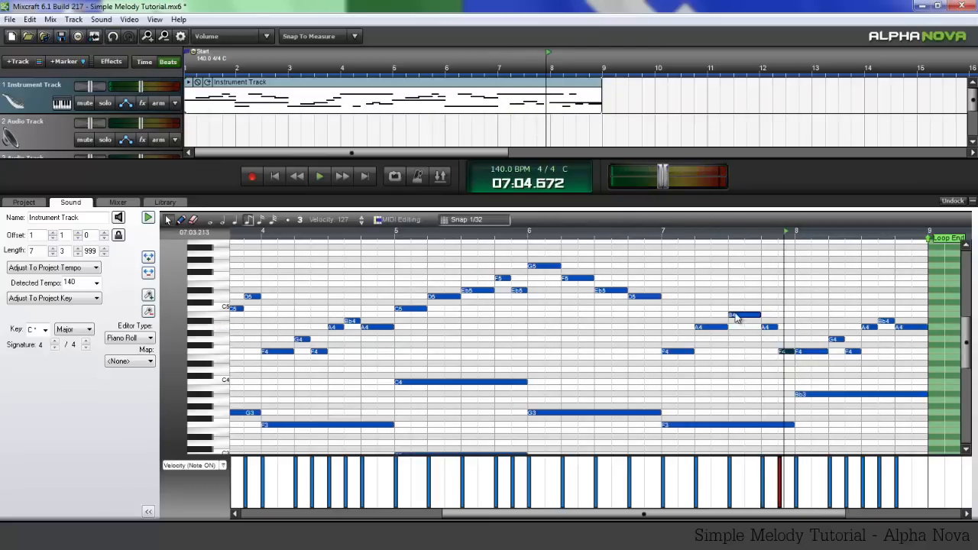
- Lower the third melody note of measure 7 to Bb4 and play from measure 7 into measure 8
{"action": "left_click_drag", "start_coordinate": [741, 320], "coordinate": [746, 325]}
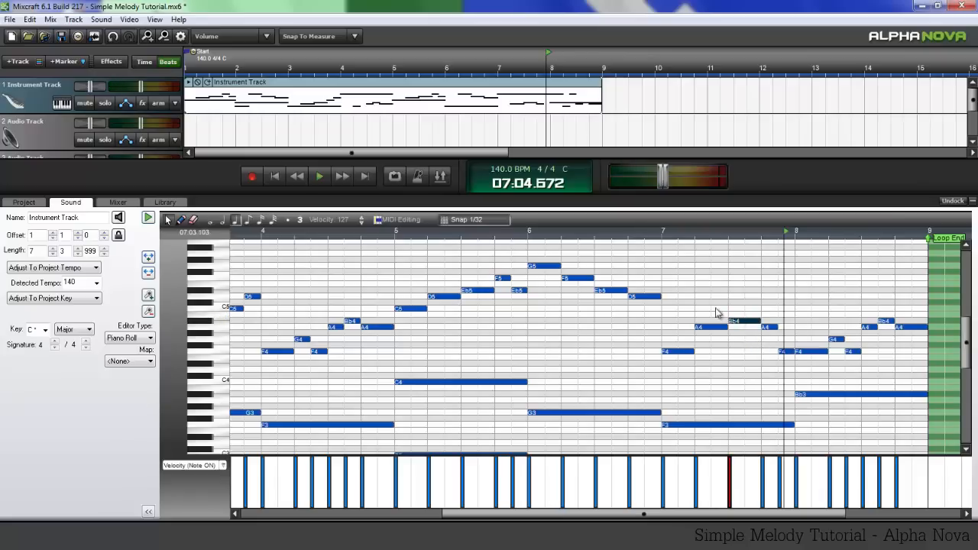
{"action": "left_click", "coordinate": [663, 240]}
{"action": "key", "text": "space"}
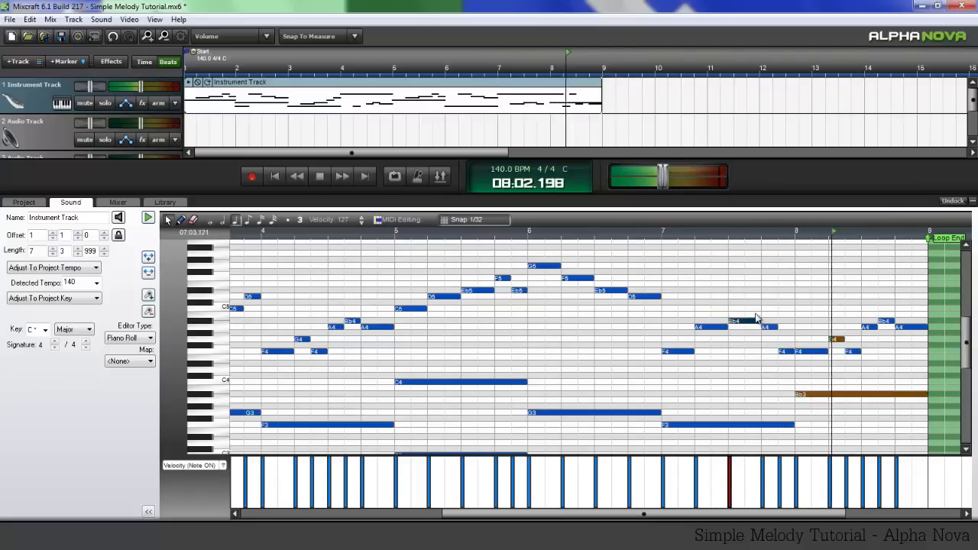
{"action": "key", "text": "space"}
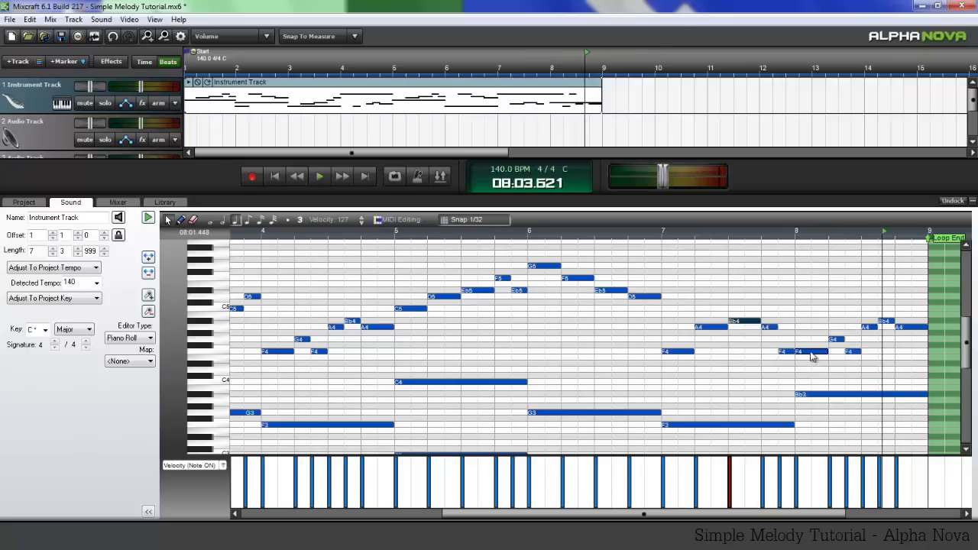
- Change the first melody note of measure 8 to Bb4 and its second half to quarter note Bb4 and eighth notes C5 and D5
{"action": "left_click_drag", "start_coordinate": [812, 356], "coordinate": [908, 311]}
{"action": "left_click", "coordinate": [886, 322]}
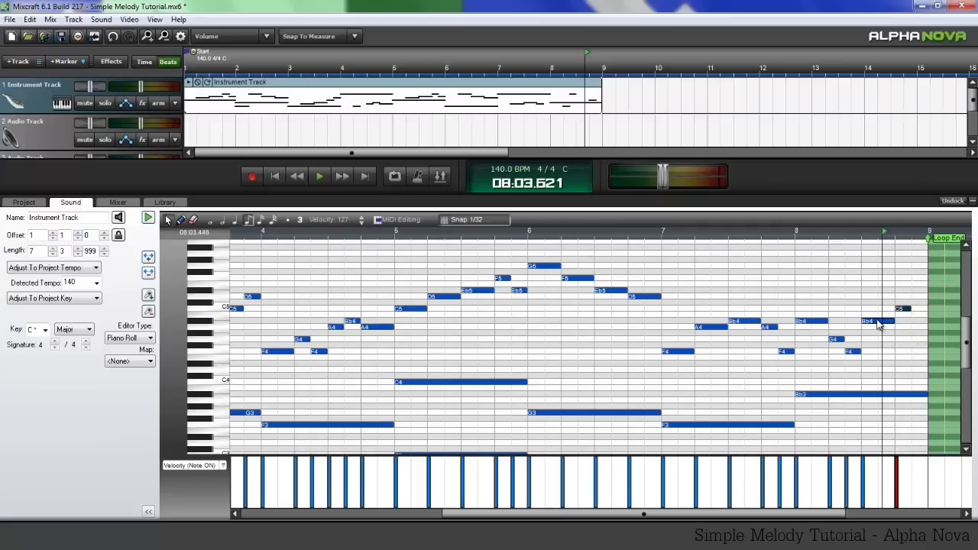
{"action": "left_click", "coordinate": [878, 325]}
{"action": "left_click", "coordinate": [902, 309]}
{"action": "left_click", "coordinate": [916, 297]}
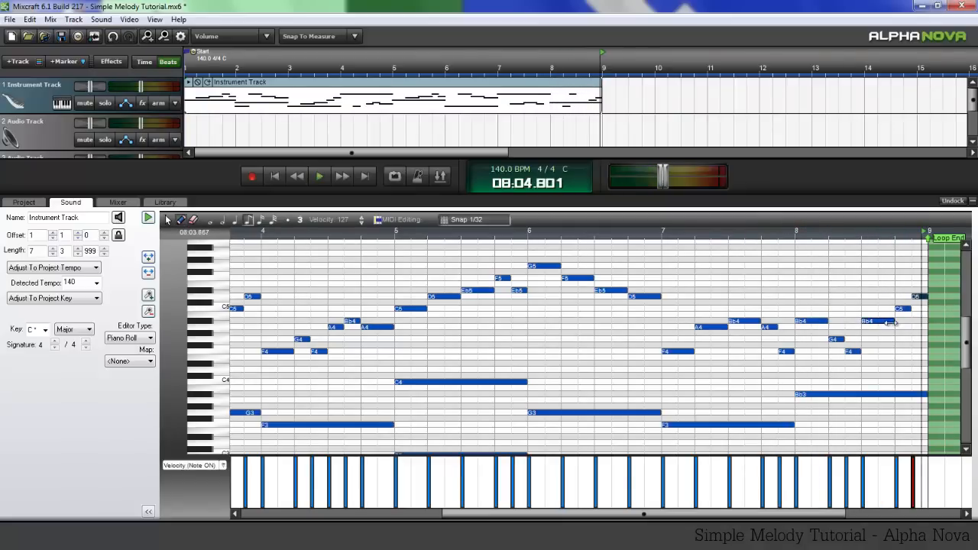
- Rework the second half of measure 8 into eighth notes C5 and Bb4 plus a quarter note G4, and play the measure
{"action": "left_click_drag", "start_coordinate": [892, 322], "coordinate": [926, 339]}
{"action": "left_click", "coordinate": [907, 298]}
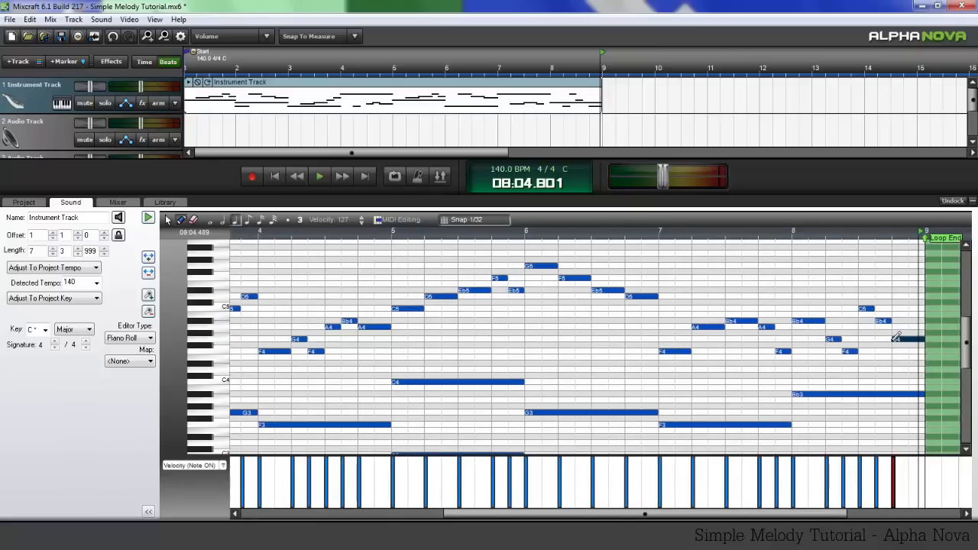
{"action": "left_click", "coordinate": [766, 237]}
{"action": "key", "text": "space"}
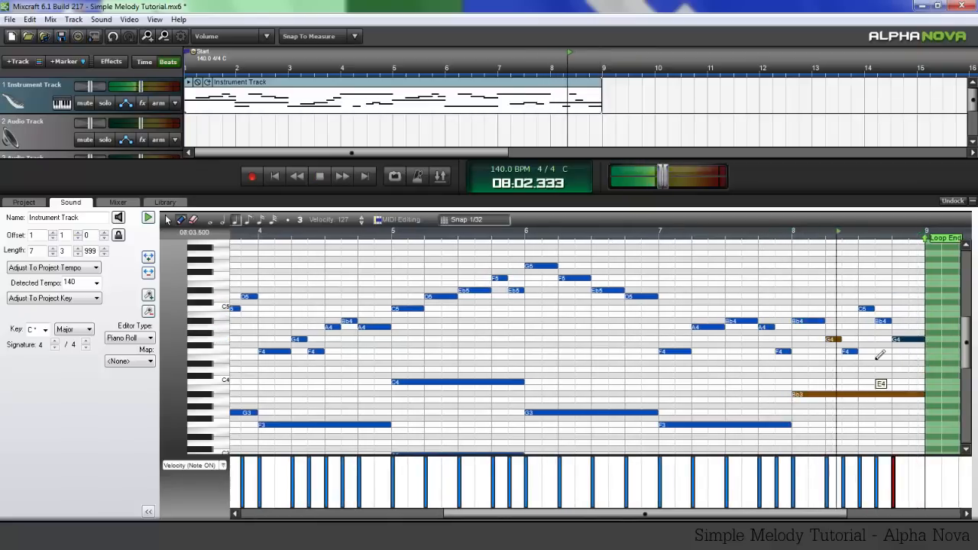
- Turn on loop playback for the project with the loop ending at measure 9
{"action": "left_click", "coordinate": [603, 137]}
{"action": "scroll", "coordinate": [604, 138], "scroll_direction": "up", "scroll_amount": 2}
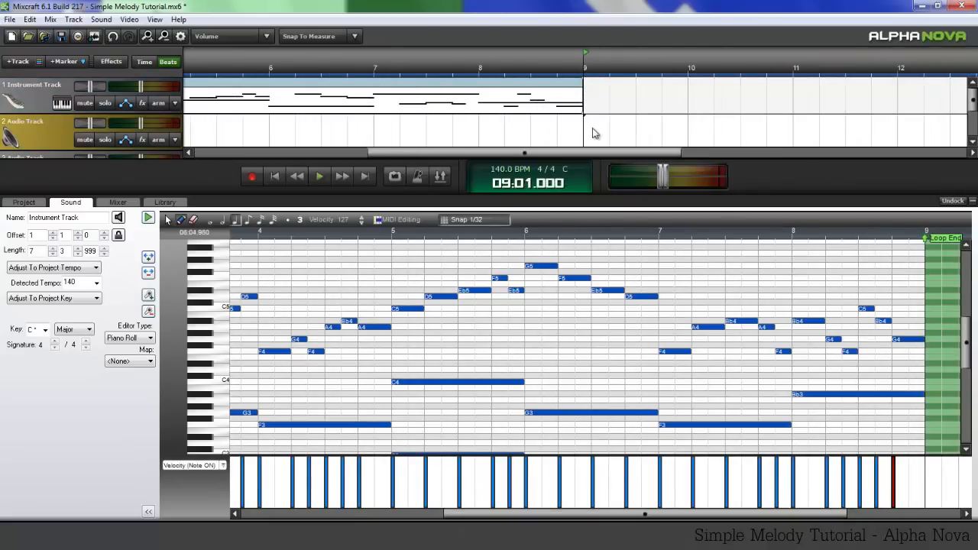
{"action": "left_click", "coordinate": [394, 176]}
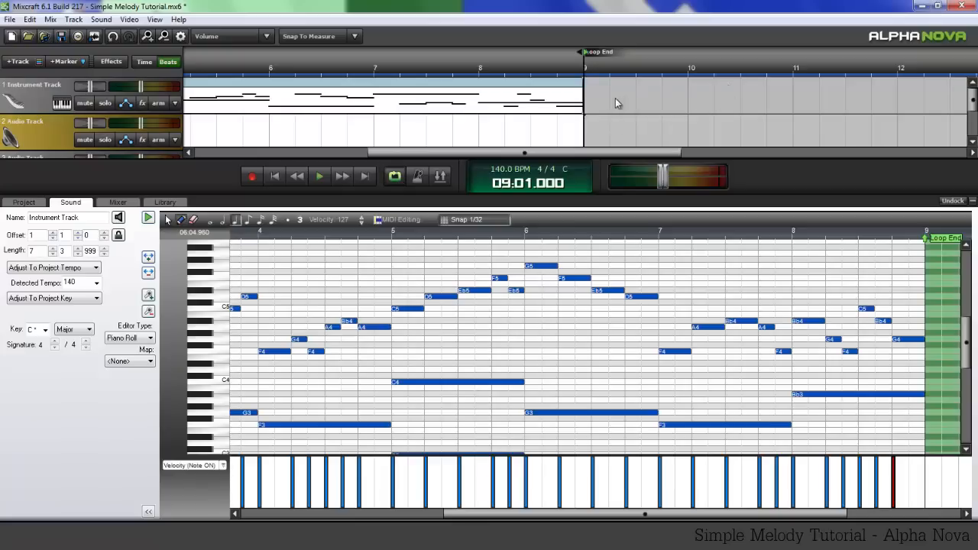
{"action": "scroll", "coordinate": [466, 126], "scroll_direction": "down", "scroll_amount": 2}
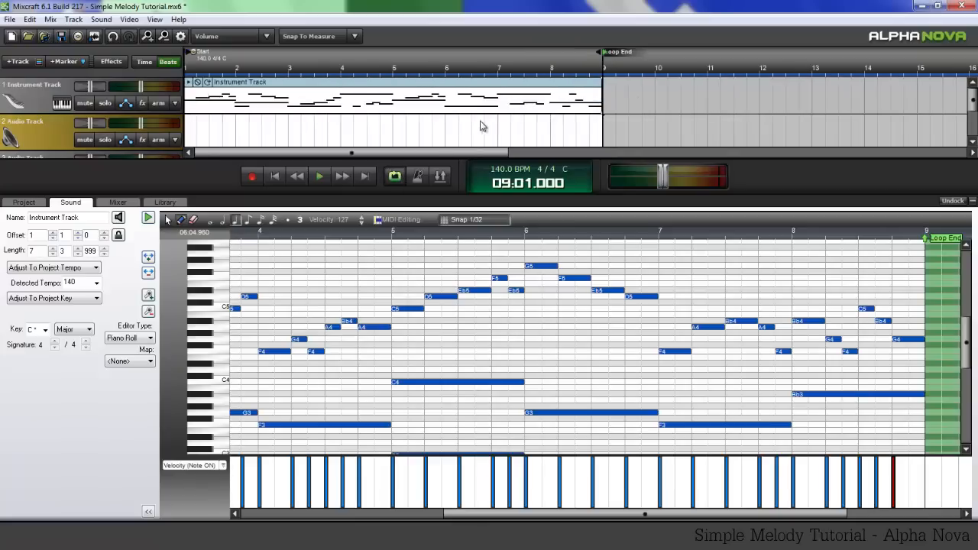
- Play the looped melody from the start, and again from measure 8 across the loop point
{"action": "left_click", "coordinate": [320, 177]}
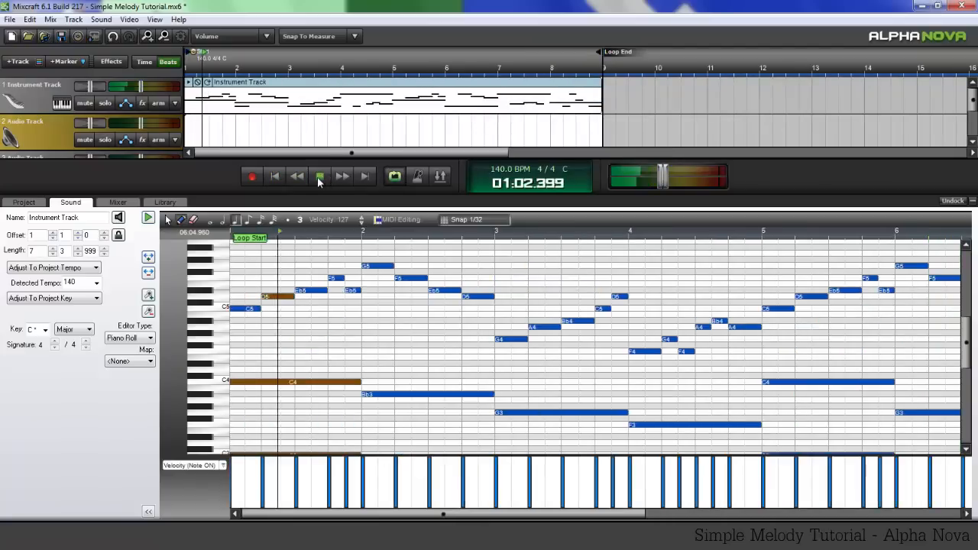
{"action": "left_click", "coordinate": [320, 177]}
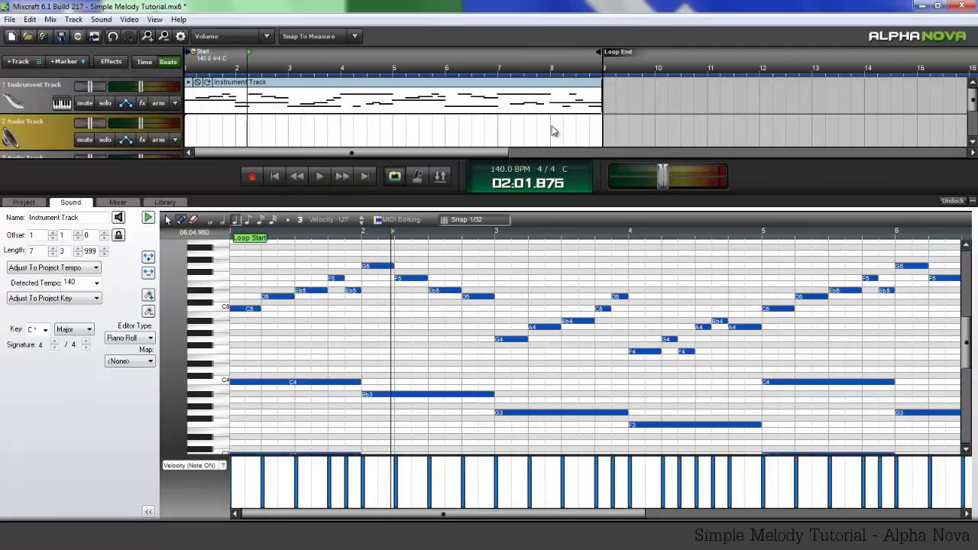
{"action": "left_click", "coordinate": [552, 131]}
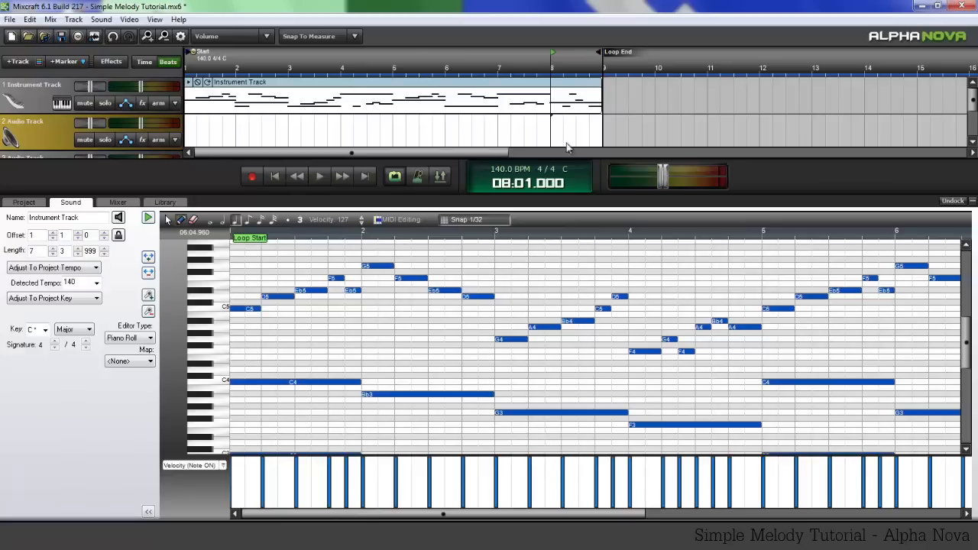
{"action": "left_click", "coordinate": [321, 176]}
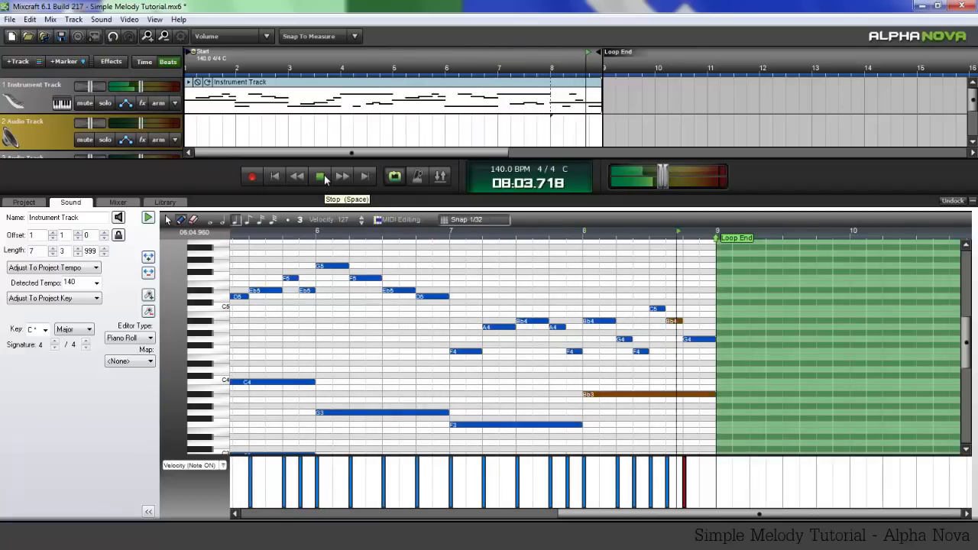
{"action": "left_click", "coordinate": [324, 177]}
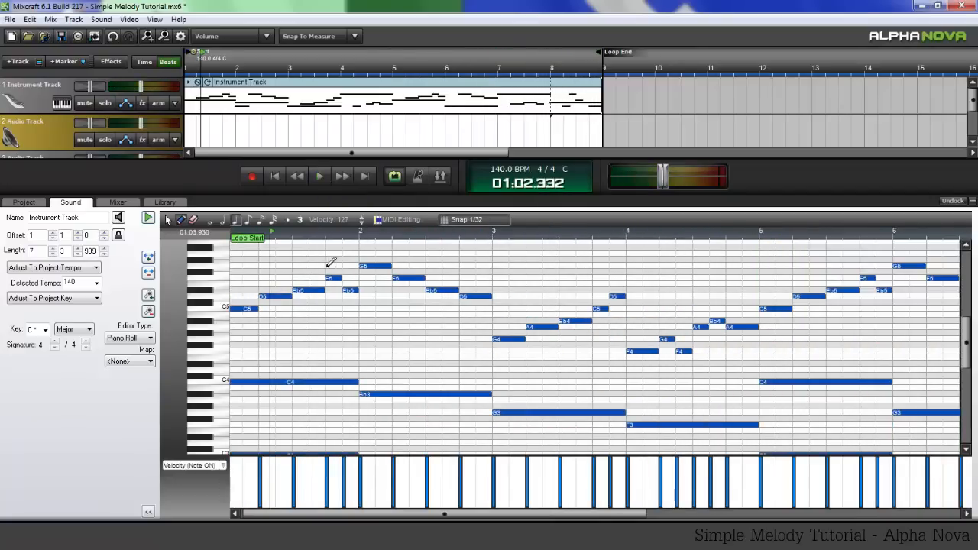
- Add a whole note G4 above the C4 in measure 1, and return the playhead to the project start
{"action": "scroll", "coordinate": [356, 321], "scroll_direction": "right", "scroll_amount": 4}
{"action": "scroll", "coordinate": [360, 328], "scroll_direction": "left", "scroll_amount": 7}
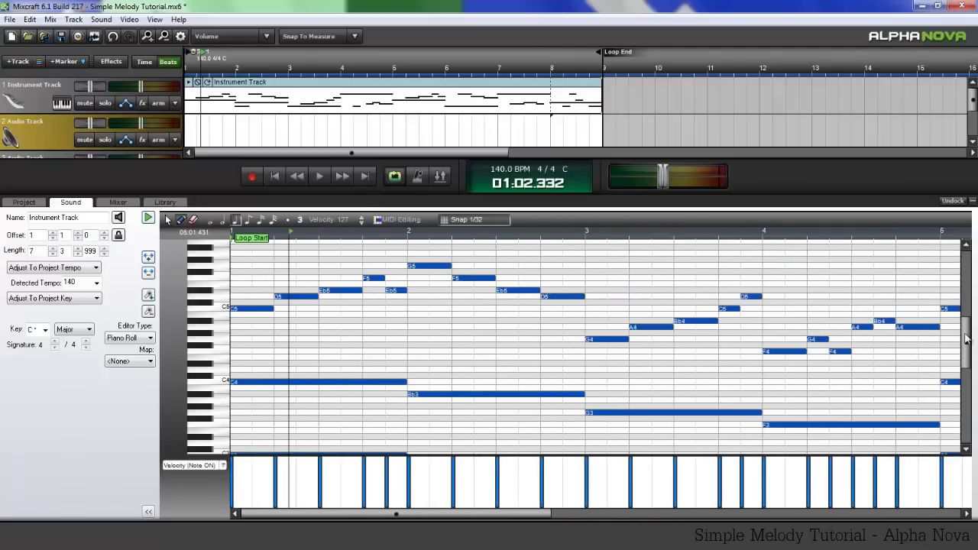
{"action": "scroll", "coordinate": [966, 339], "scroll_direction": "up", "scroll_amount": 2}
{"action": "scroll", "coordinate": [969, 341], "scroll_direction": "down", "scroll_amount": 3}
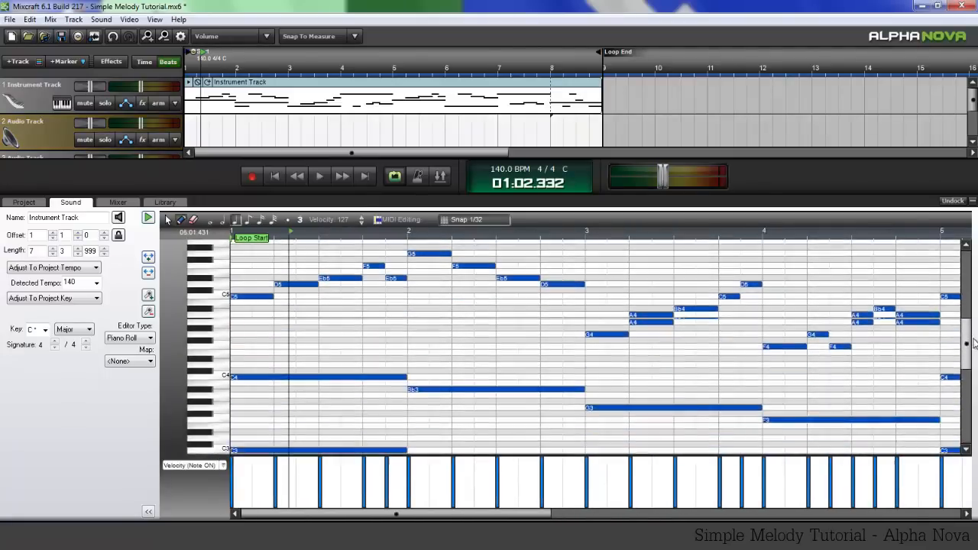
{"action": "scroll", "coordinate": [974, 343], "scroll_direction": "down", "scroll_amount": 4}
{"action": "left_click", "coordinate": [257, 327]}
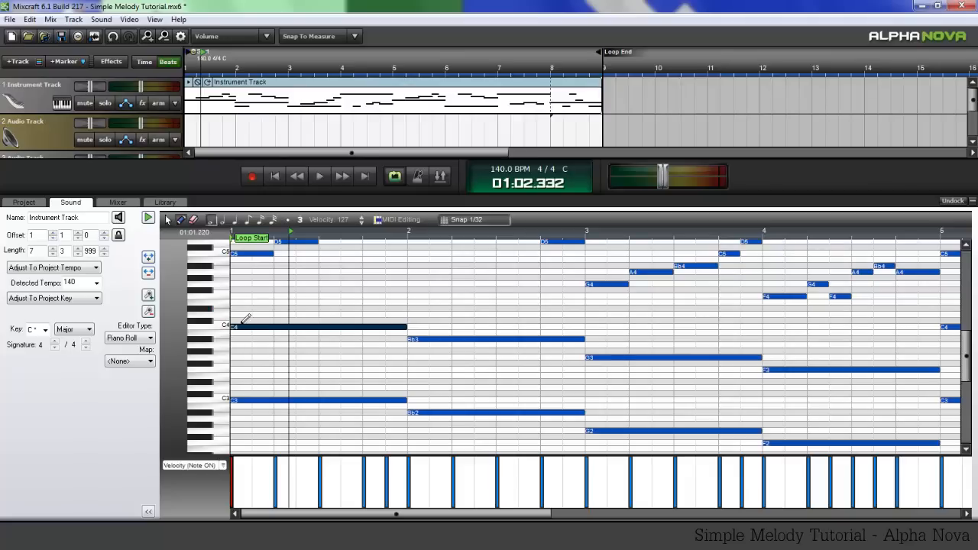
{"action": "left_click", "coordinate": [236, 314]}
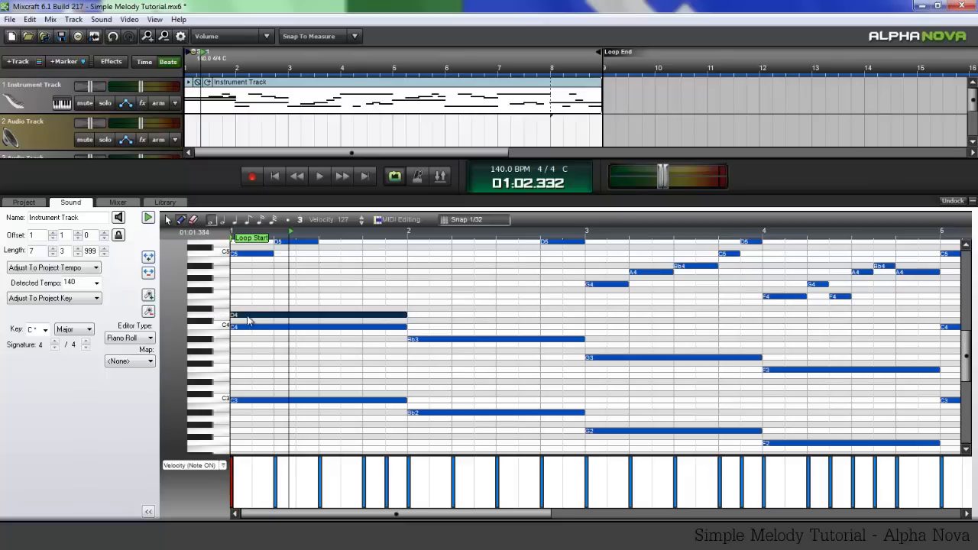
{"action": "left_click_drag", "start_coordinate": [248, 321], "coordinate": [243, 285]}
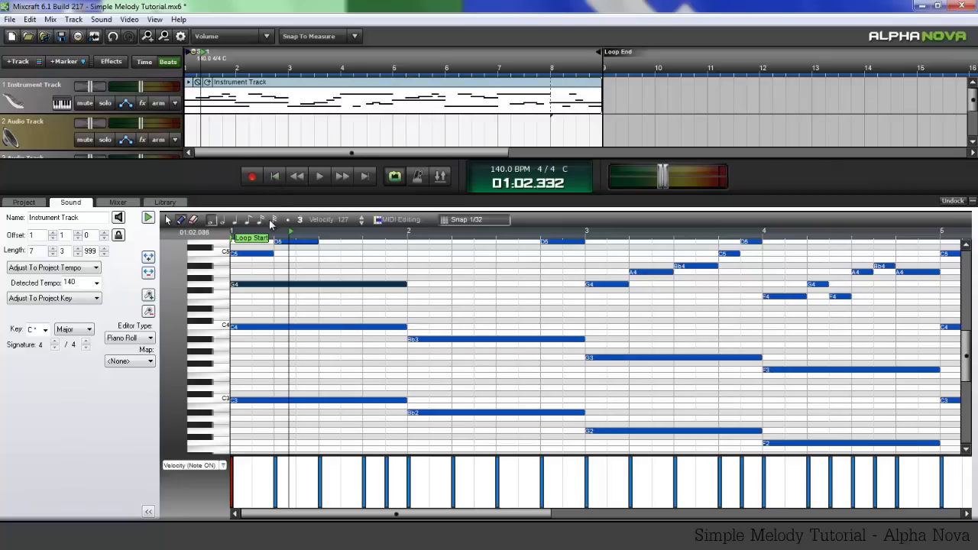
{"action": "left_click", "coordinate": [276, 177]}
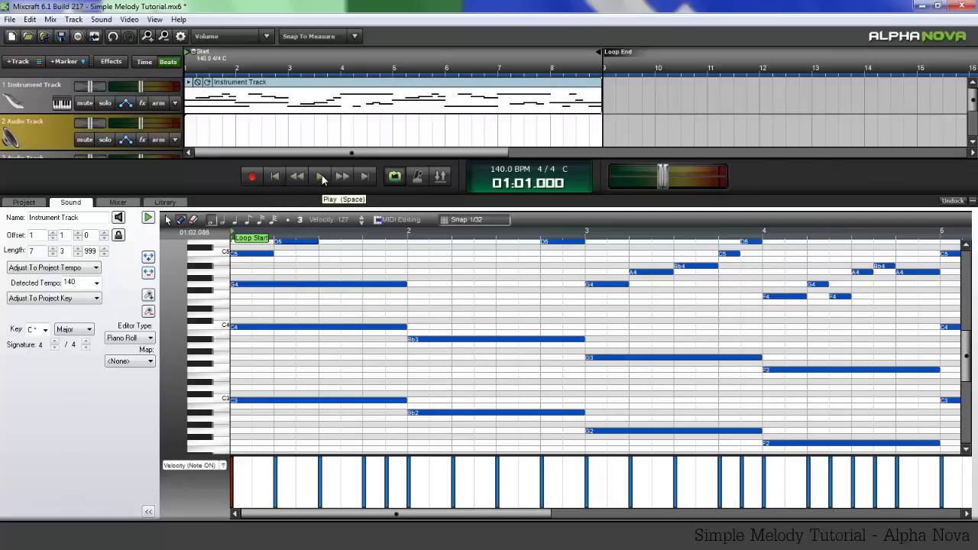
- Play measure 1, shorten its G4 harmony note to a dotted half, and add F4 notes on its beat 4 and at measure 2
{"action": "left_click", "coordinate": [321, 178]}
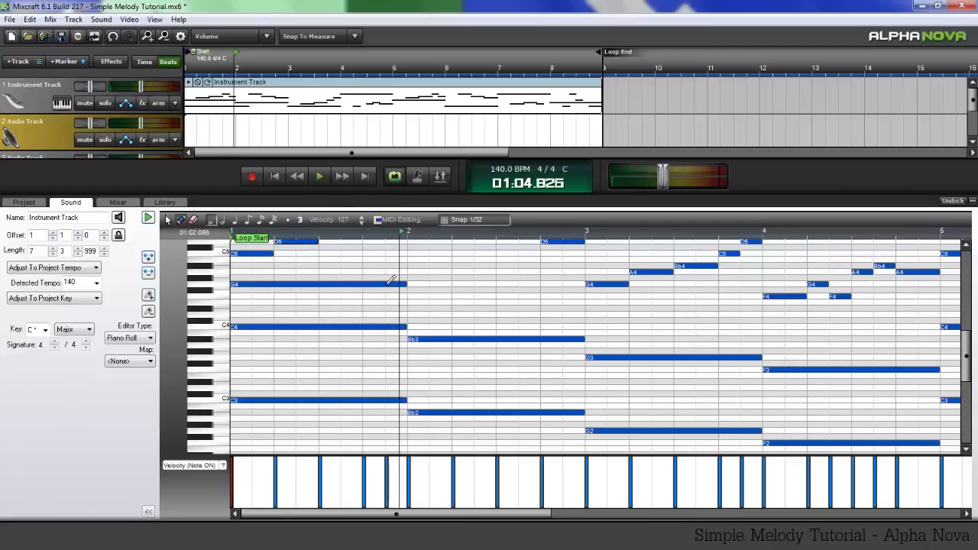
{"action": "mouse_move", "coordinate": [408, 290]}
{"action": "left_mouse_down"}
{"action": "mouse_move", "coordinate": [344, 295]}
{"action": "mouse_move", "coordinate": [359, 294]}
{"action": "left_mouse_up"}
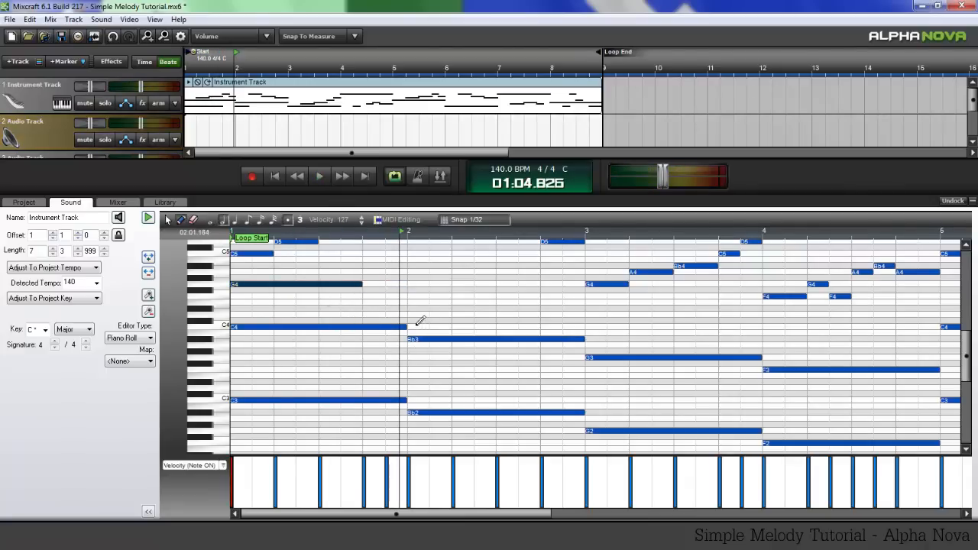
{"action": "left_click", "coordinate": [412, 297]}
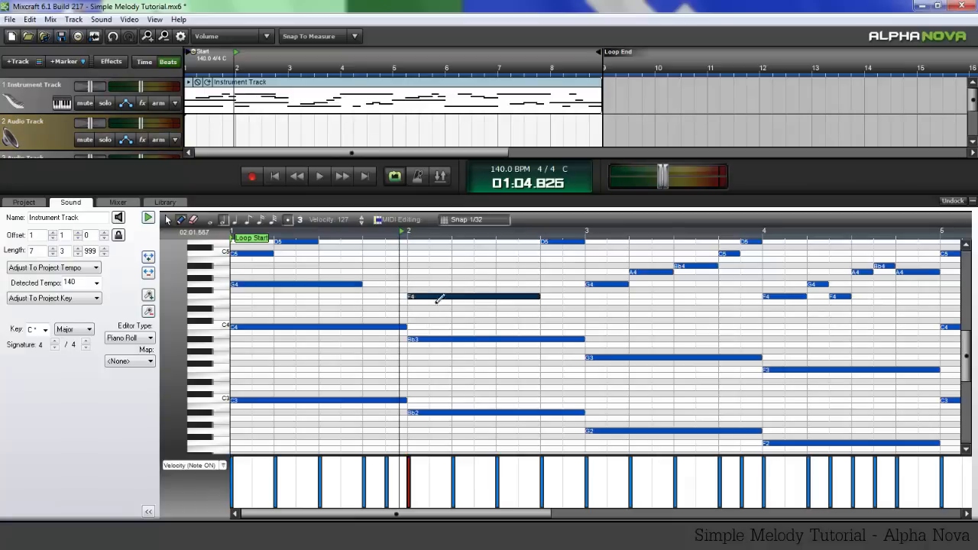
{"action": "left_click", "coordinate": [367, 286]}
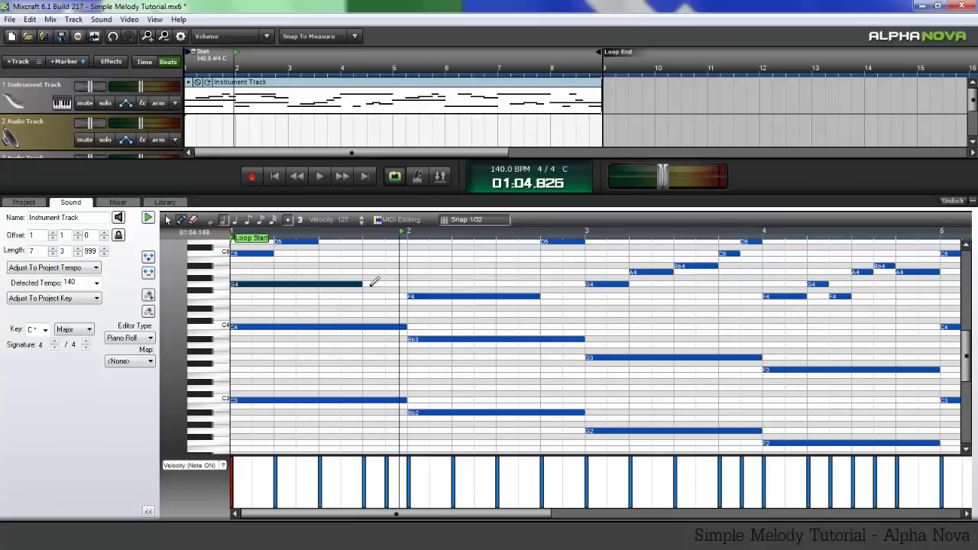
{"action": "left_click_drag", "start_coordinate": [365, 278], "coordinate": [380, 303]}
- Delete the F4 starting measure 2, extend the F4 from measure 1 beat 4 through the end of measure 2, and play from the start
{"action": "left_click", "coordinate": [511, 300]}
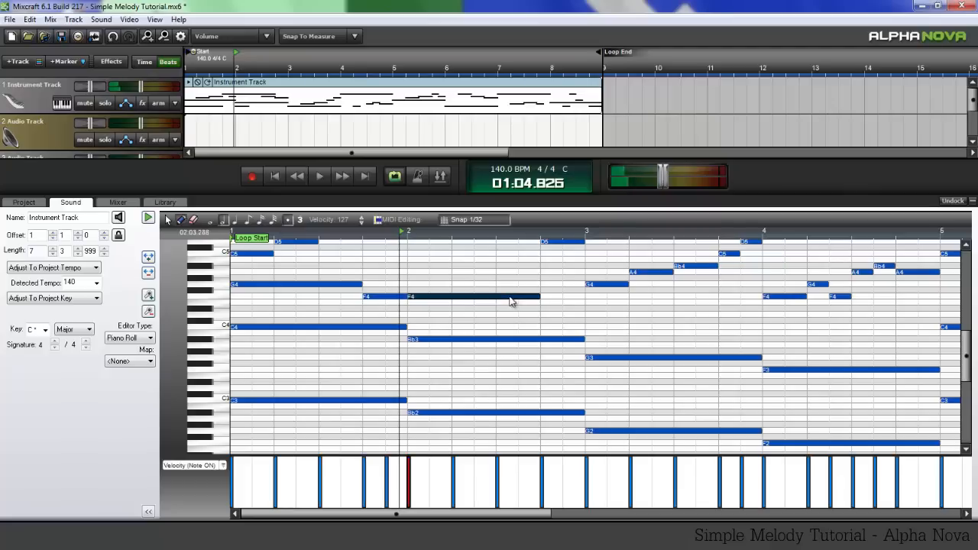
{"action": "key", "text": "Delete"}
{"action": "left_click_drag", "start_coordinate": [494, 295], "coordinate": [586, 329]}
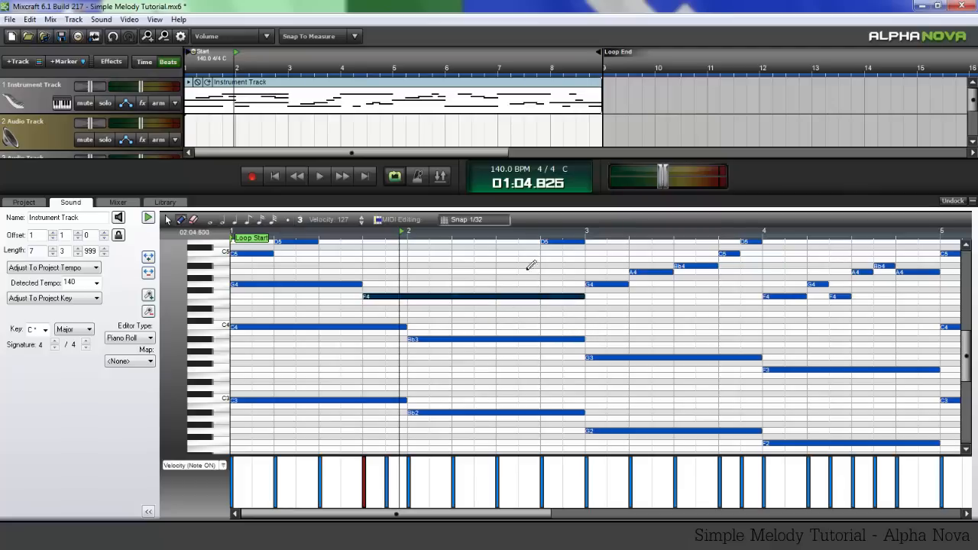
{"action": "left_click", "coordinate": [276, 177]}
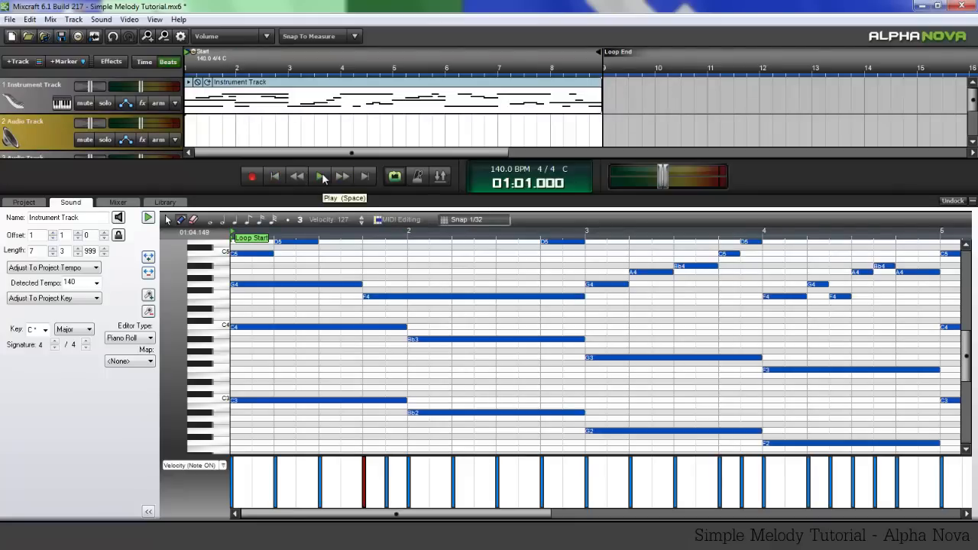
{"action": "left_click", "coordinate": [321, 177]}
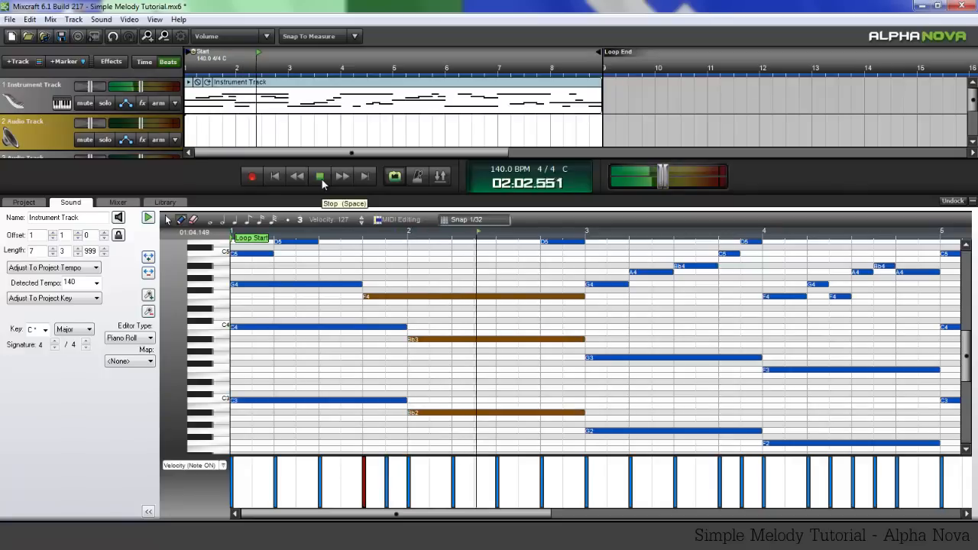
{"action": "key", "text": "space"}
- Shorten the F4 harmony note to end at beat 3 of measure 2, and delete the stray D3 placed in that measure
{"action": "left_click", "coordinate": [580, 299]}
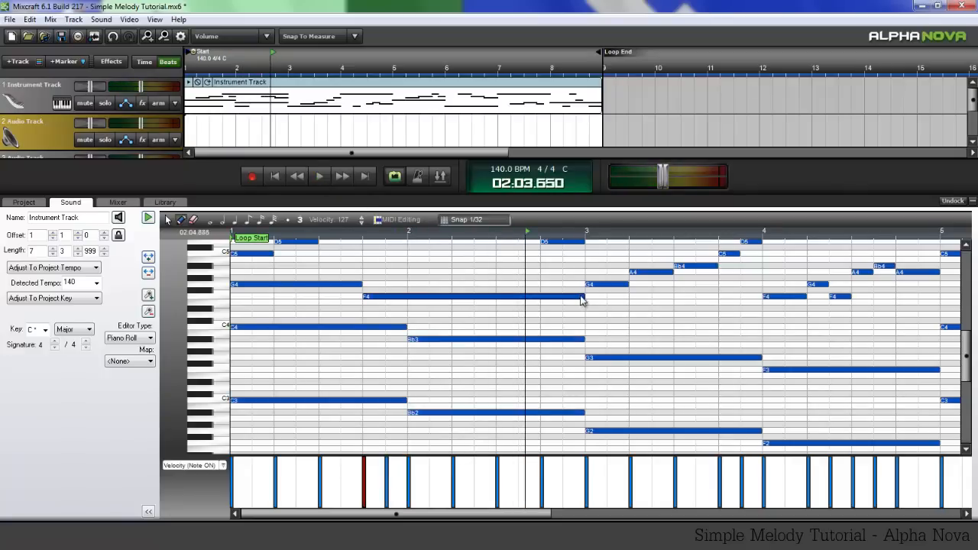
{"action": "left_click_drag", "start_coordinate": [580, 299], "coordinate": [495, 299]}
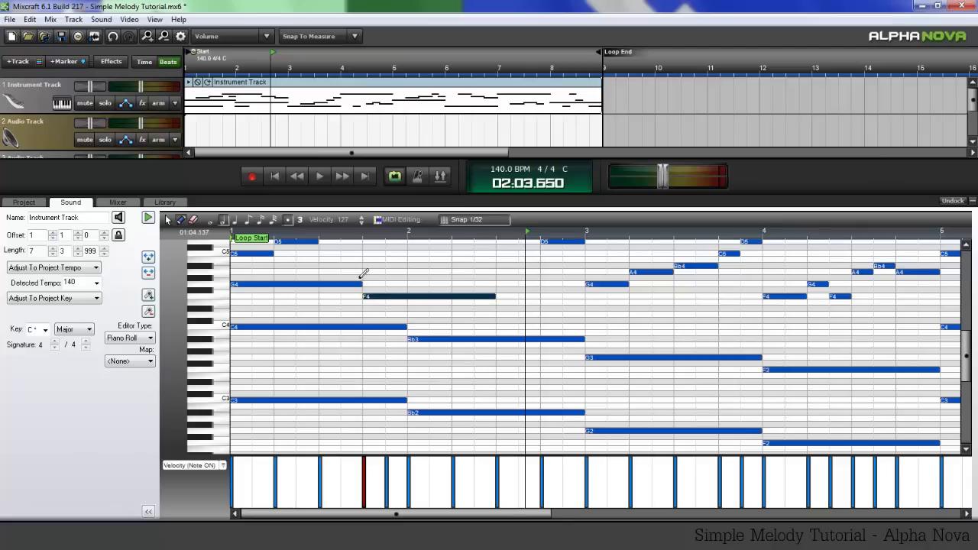
{"action": "left_click", "coordinate": [425, 389]}
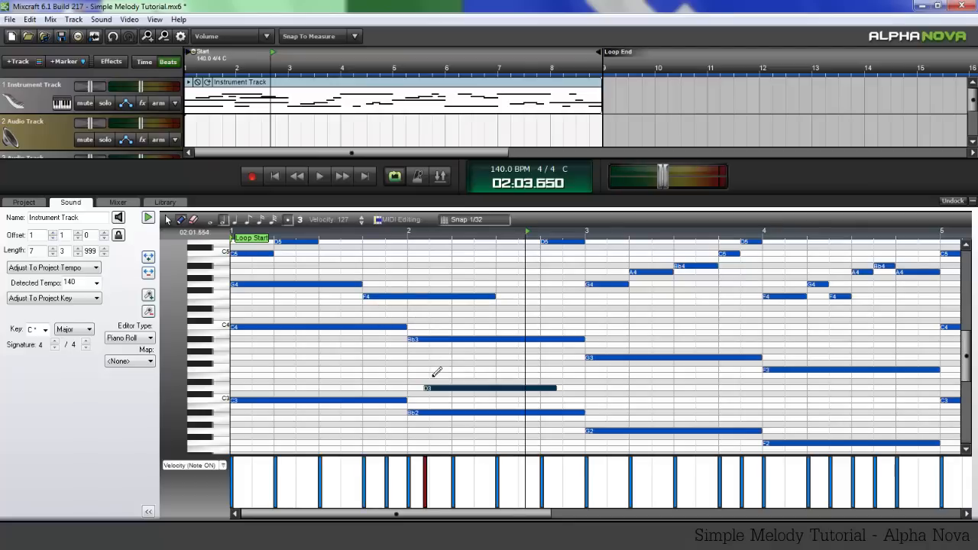
{"action": "key", "text": "Delete"}
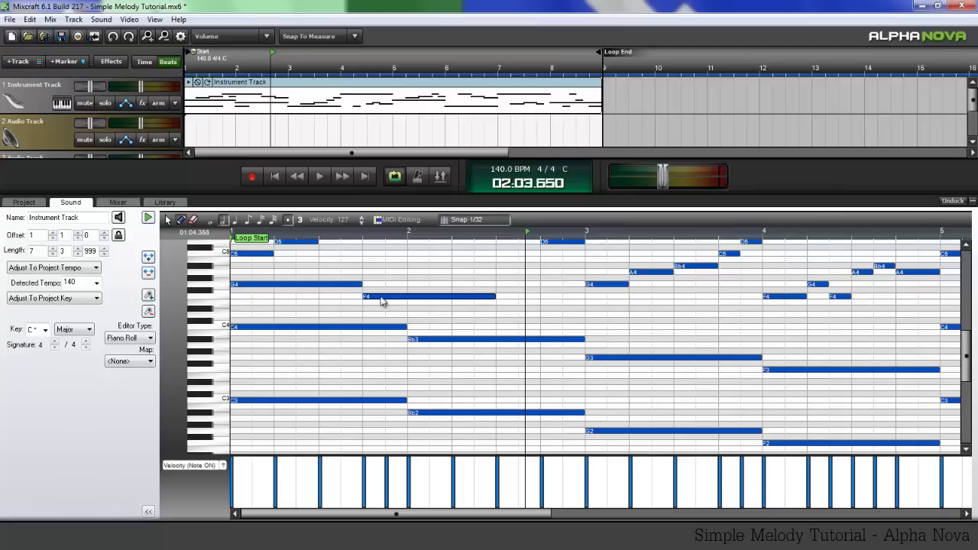
- Add a half note Eb4 on beat 3 of measure 2 and a whole note D4 in measure 3, and play from the start
{"action": "left_click", "coordinate": [499, 308]}
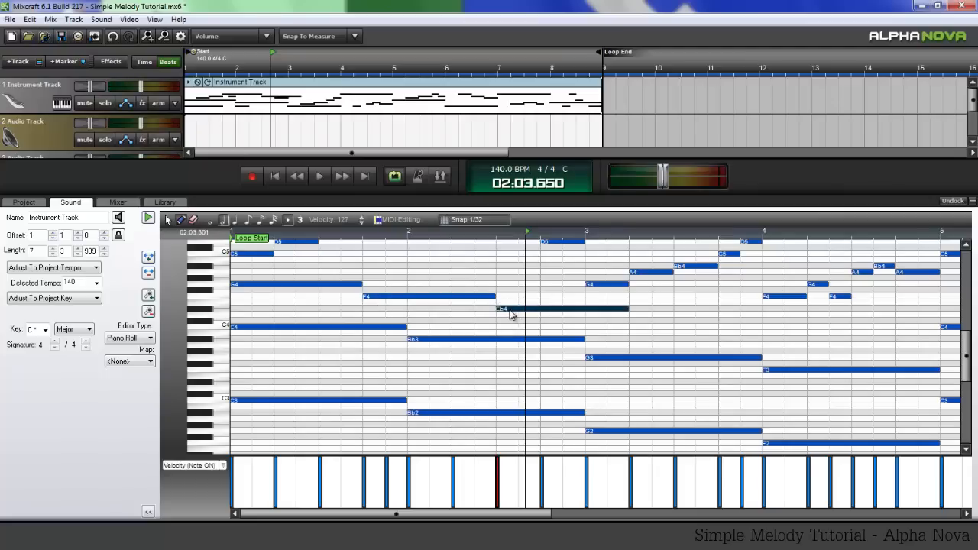
{"action": "left_click", "coordinate": [588, 314]}
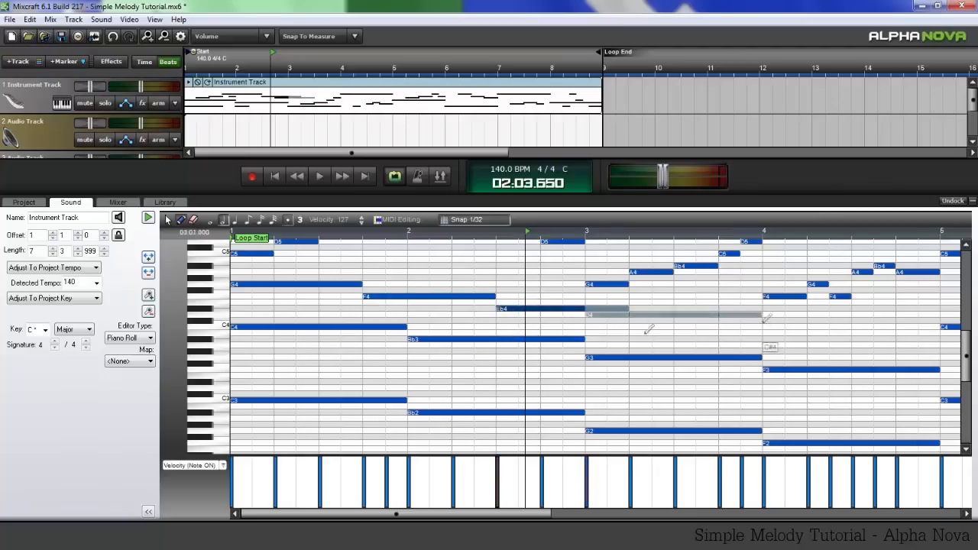
{"action": "left_click", "coordinate": [274, 176]}
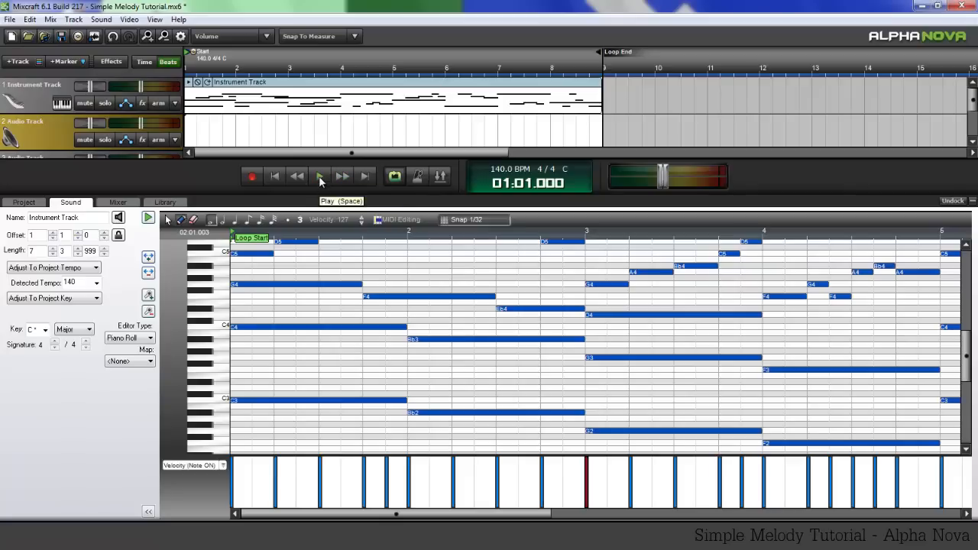
{"action": "left_click", "coordinate": [320, 178]}
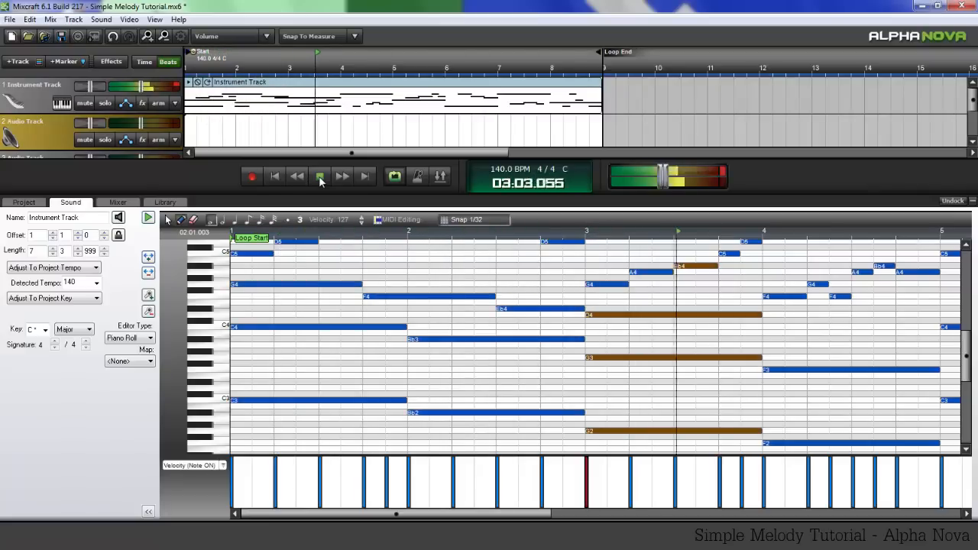
{"action": "key", "text": "space"}
- Extend the D4 harmony note of measure 3 through the first beat of measure 4, and play the transition
{"action": "scroll", "coordinate": [841, 349], "scroll_direction": "up", "scroll_amount": 2}
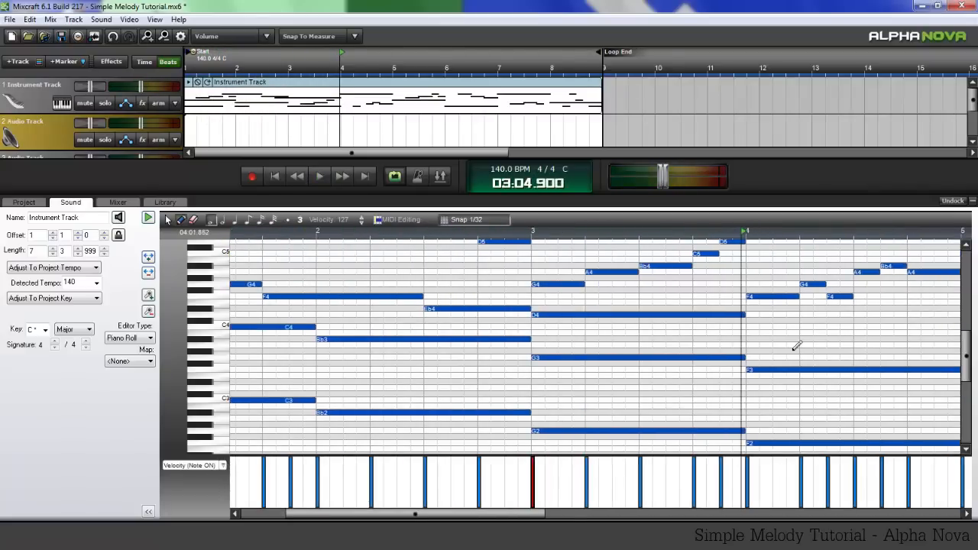
{"action": "left_click", "coordinate": [557, 316]}
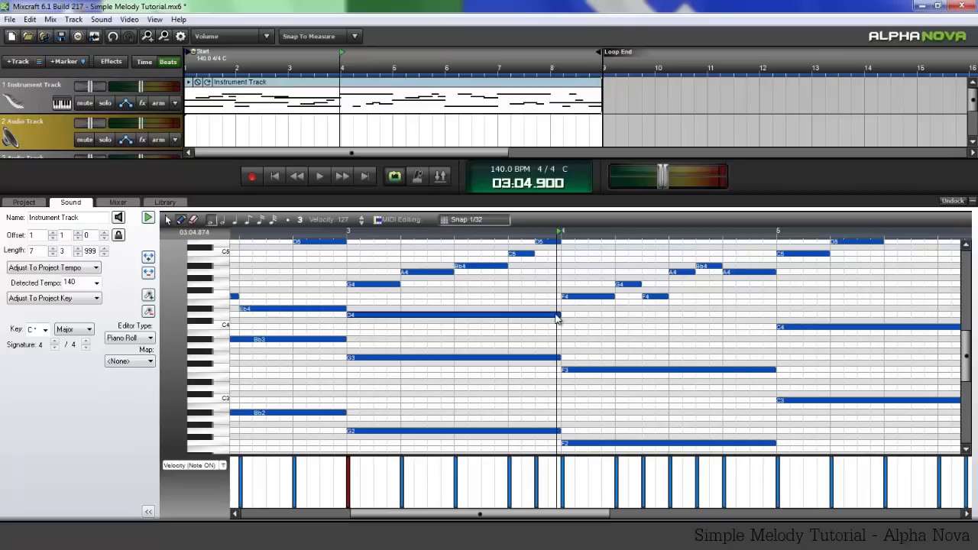
{"action": "left_click_drag", "start_coordinate": [559, 315], "coordinate": [615, 352]}
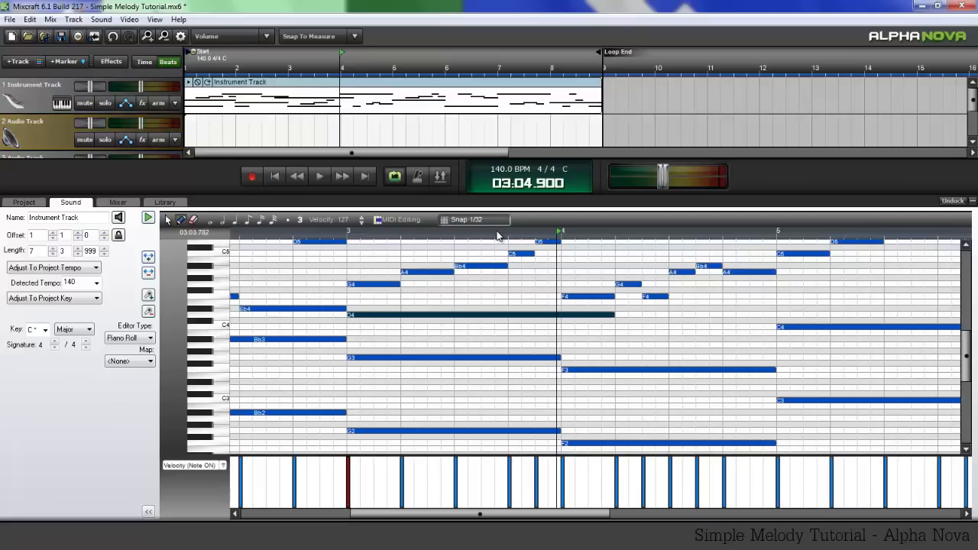
{"action": "key", "text": "space"}
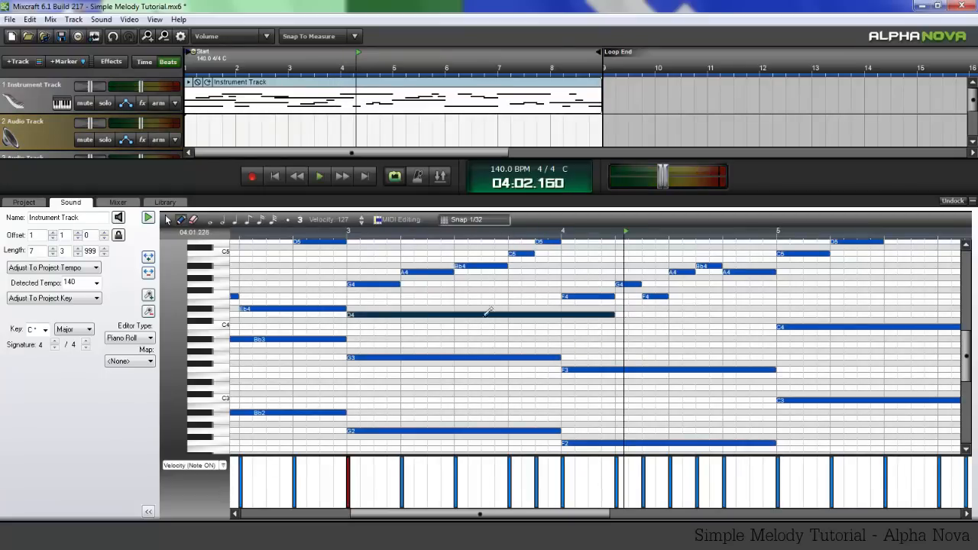
- Add quarter notes Bb3, C4 and Bb3 on beats 2, 3 and 4 of measure 4, and play the passage
{"action": "left_click", "coordinate": [326, 244]}
{"action": "left_click", "coordinate": [622, 331]}
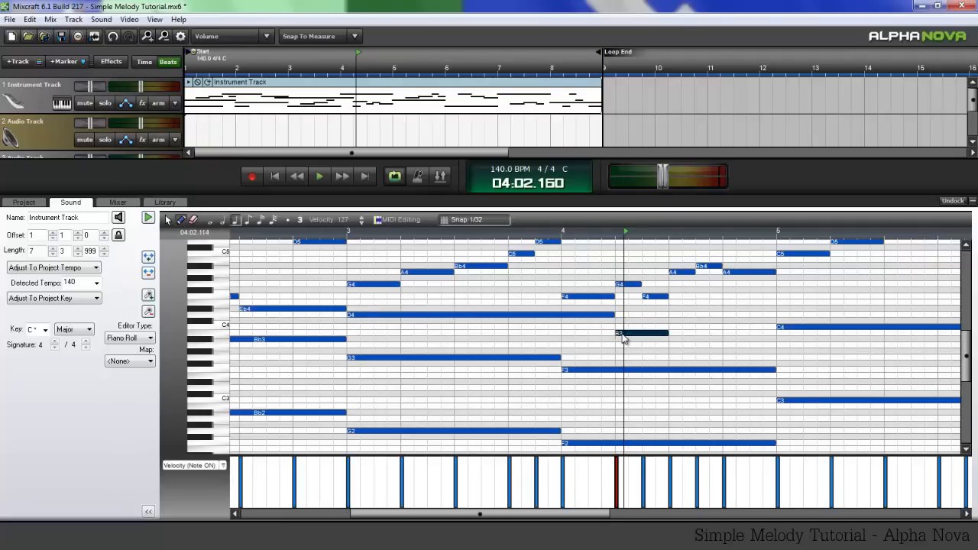
{"action": "left_click_drag", "start_coordinate": [623, 339], "coordinate": [622, 328]}
{"action": "left_click", "coordinate": [671, 338]}
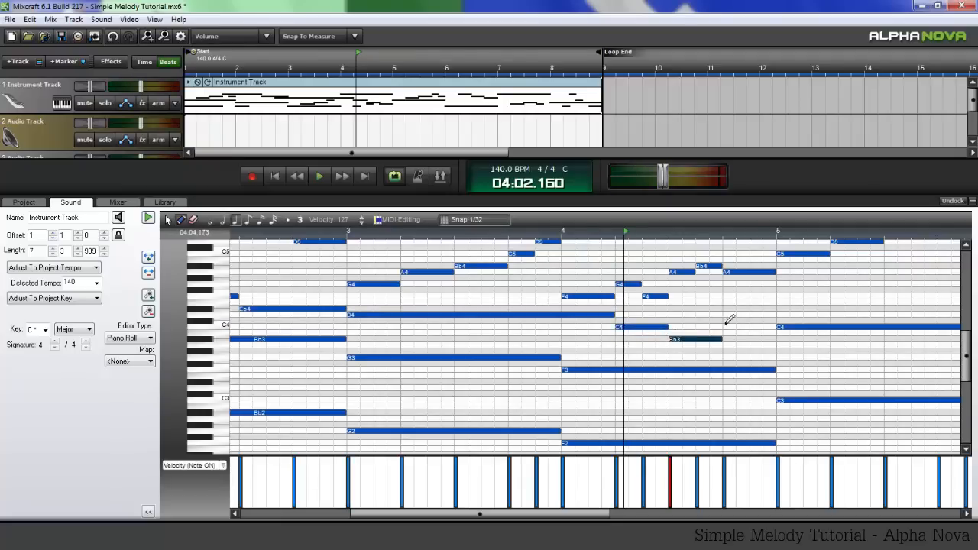
{"action": "mouse_move", "coordinate": [658, 329]}
{"action": "left_mouse_down"}
{"action": "mouse_move", "coordinate": [662, 339]}
{"action": "mouse_move", "coordinate": [690, 340]}
{"action": "mouse_move", "coordinate": [716, 330]}
{"action": "mouse_move", "coordinate": [731, 344]}
{"action": "left_mouse_up"}
{"action": "left_click", "coordinate": [726, 340]}
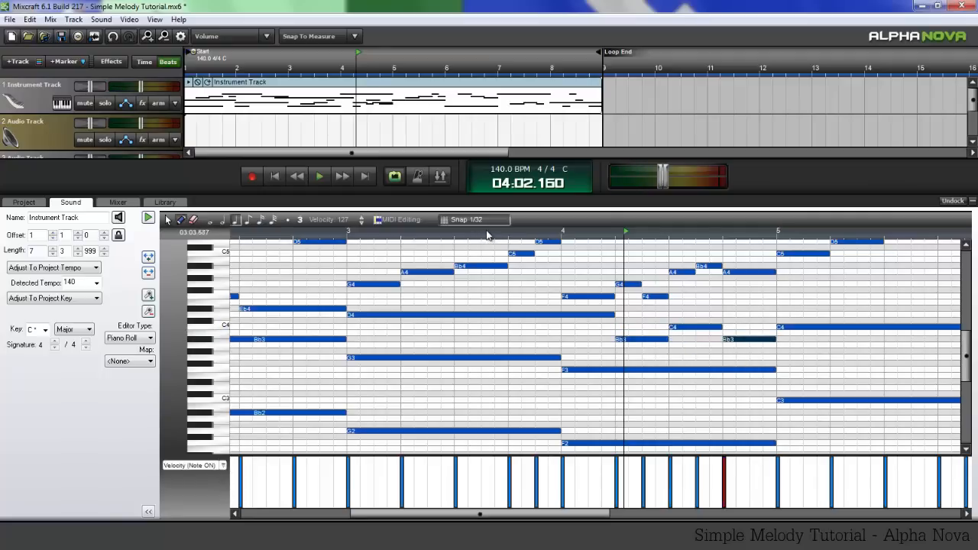
{"action": "left_click", "coordinate": [487, 232]}
{"action": "key", "text": "space"}
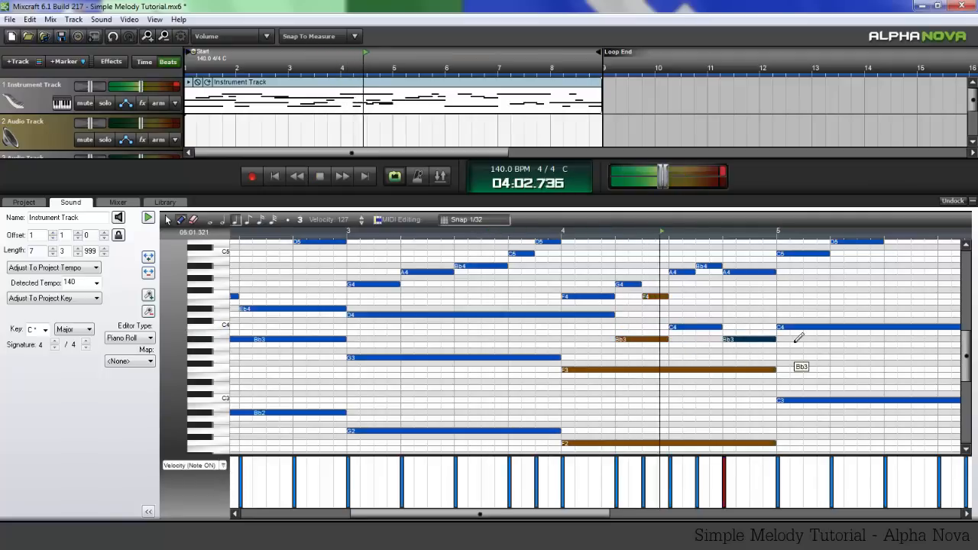
{"action": "key", "text": "space"}
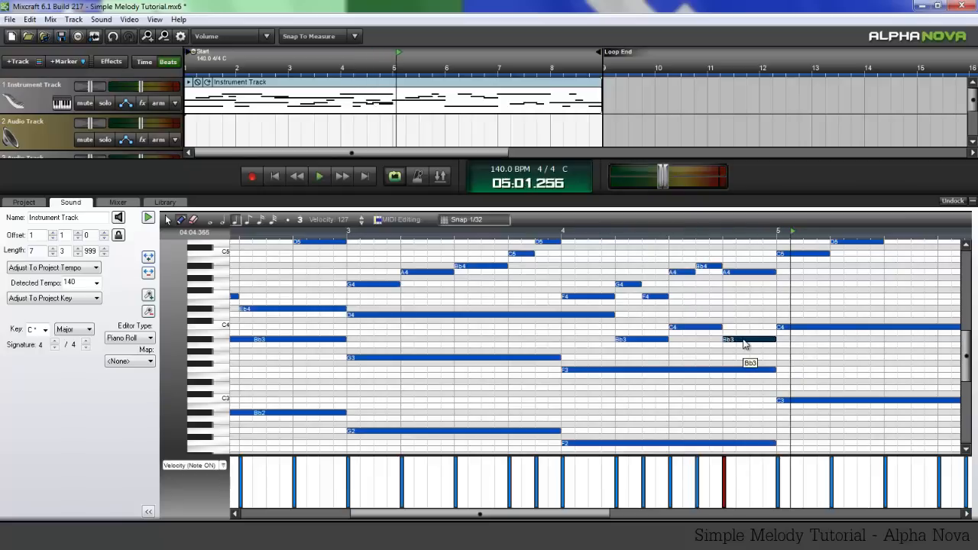
- Raise the harmony note on beat 4 of measure 4 to D4, and play measure 4
{"action": "left_click_drag", "start_coordinate": [745, 344], "coordinate": [745, 318]}
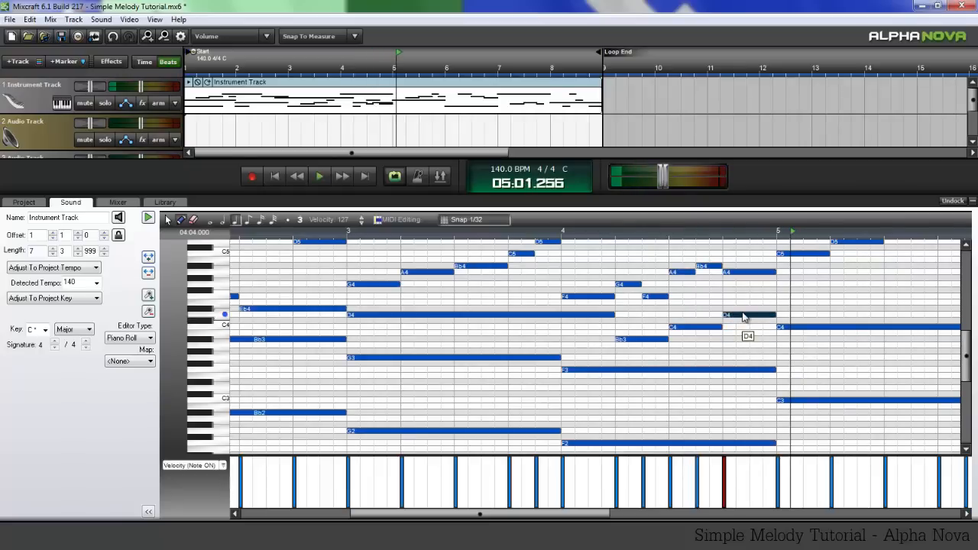
{"action": "left_click", "coordinate": [570, 234]}
{"action": "key", "text": "space"}
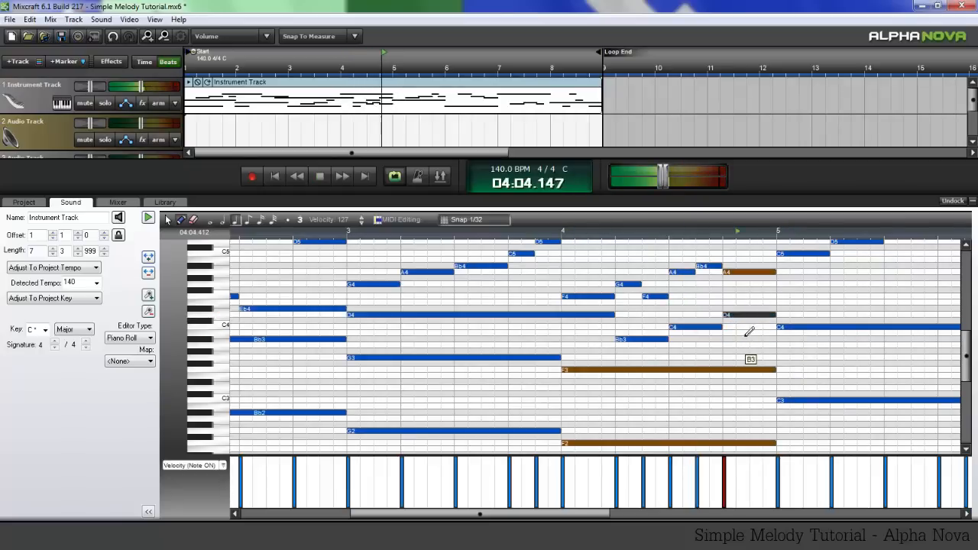
{"action": "key", "text": "space"}
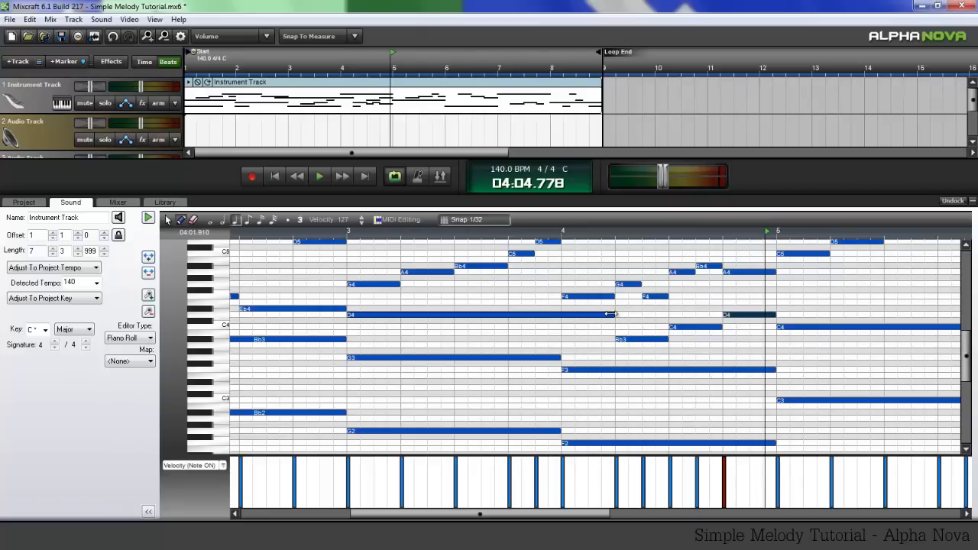
- Shorten the long D4 harmony note to end with measure 3, and play from measure 3 through measure 4
{"action": "left_click_drag", "start_coordinate": [611, 314], "coordinate": [562, 314]}
{"action": "left_click", "coordinate": [483, 233]}
{"action": "key", "text": "space"}
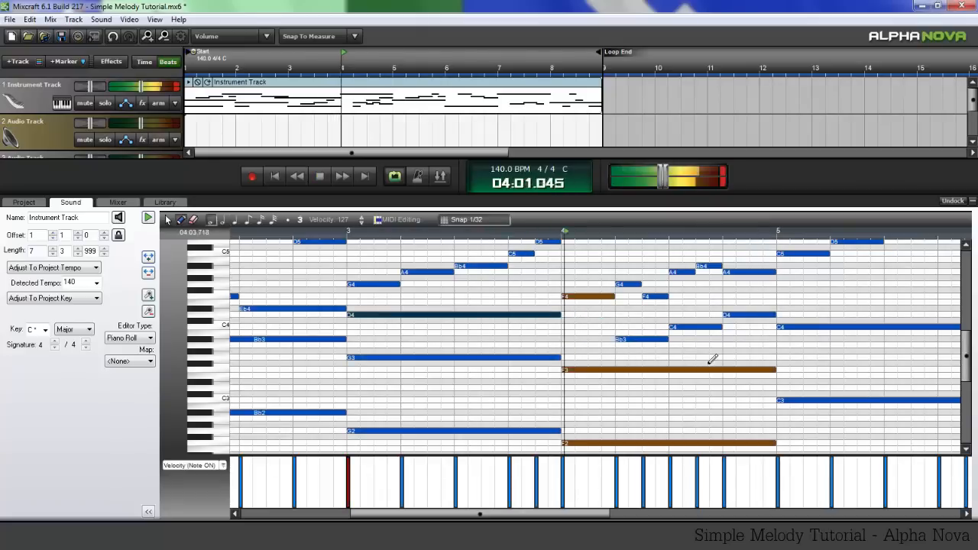
{"action": "key", "text": "space"}
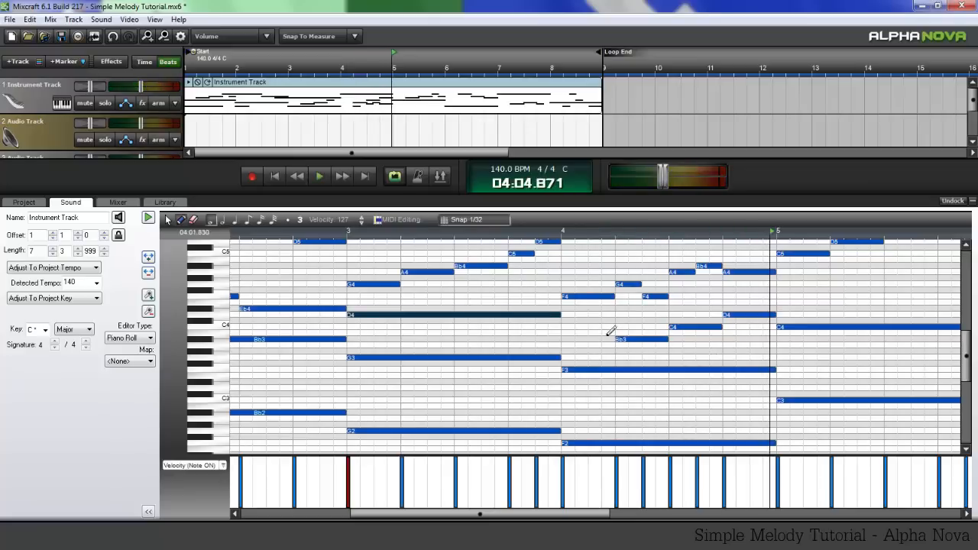
- Extend the Bb3 harmony note back to the start of measure 4 as a half note, and play the passage
{"action": "left_click_drag", "start_coordinate": [617, 340], "coordinate": [567, 345]}
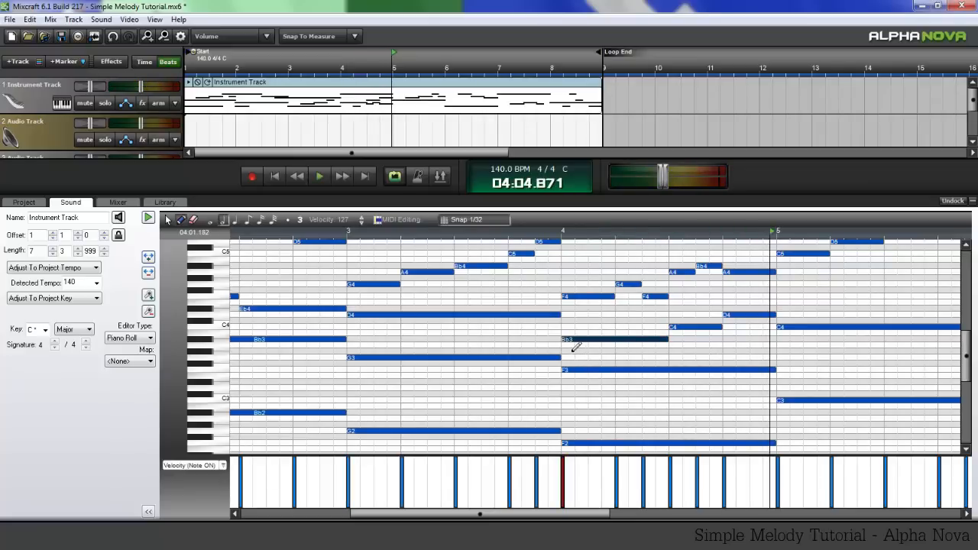
{"action": "left_click", "coordinate": [521, 234]}
{"action": "key", "text": "space"}
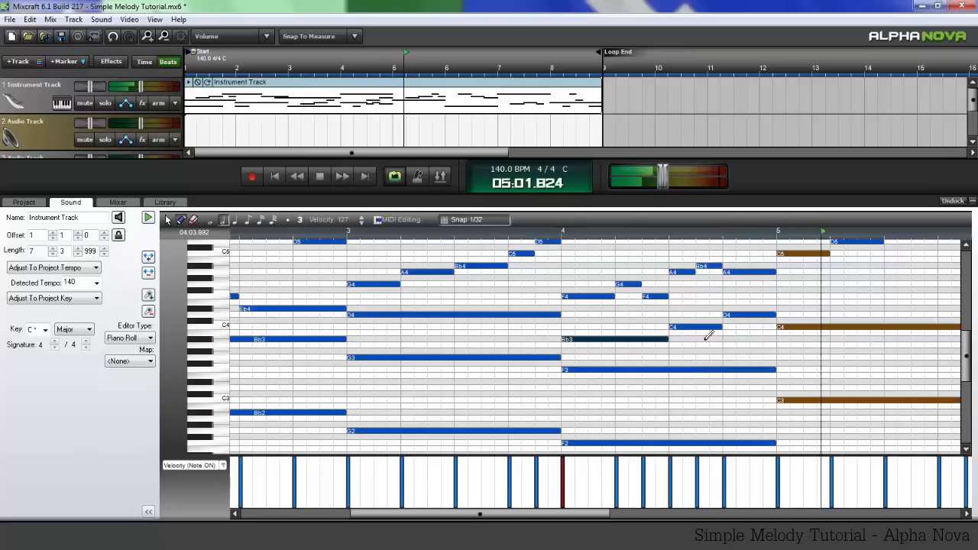
{"action": "key", "text": "space"}
- Add a dotted-half G4 harmony note at the start of measure 5, matching the G4 in measure 1
{"action": "scroll", "coordinate": [690, 290], "scroll_direction": "down", "scroll_amount": 3}
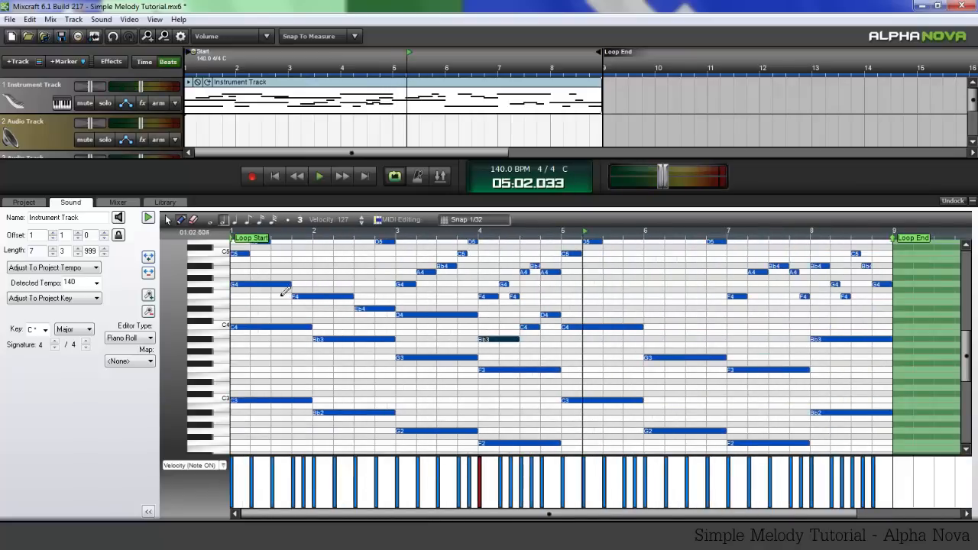
{"action": "left_click", "coordinate": [263, 285]}
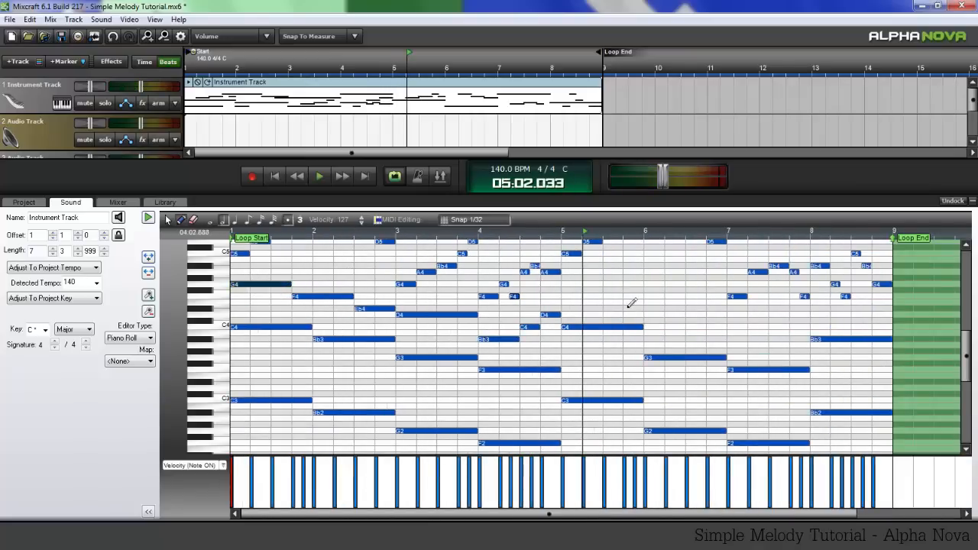
{"action": "scroll", "coordinate": [581, 290], "scroll_direction": "up", "scroll_amount": 2}
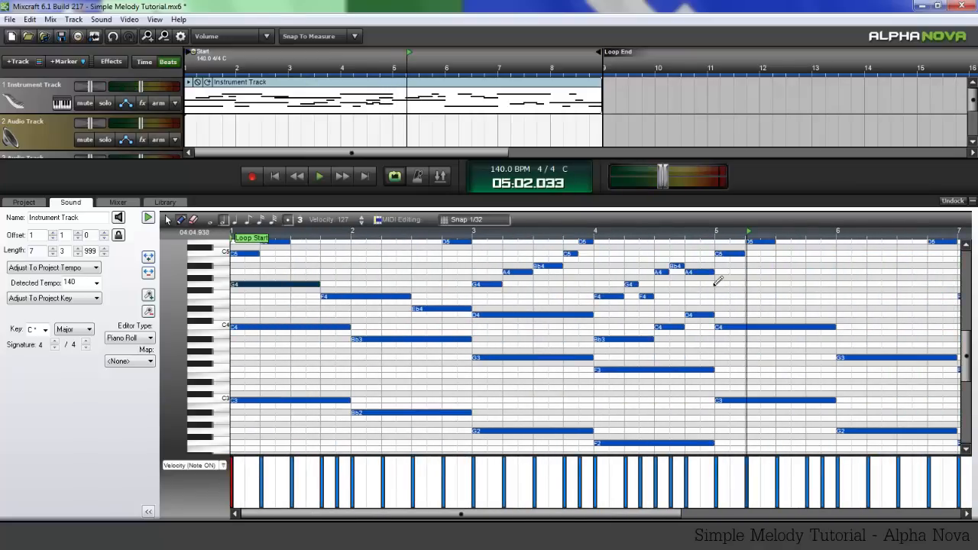
{"action": "left_click", "coordinate": [719, 285]}
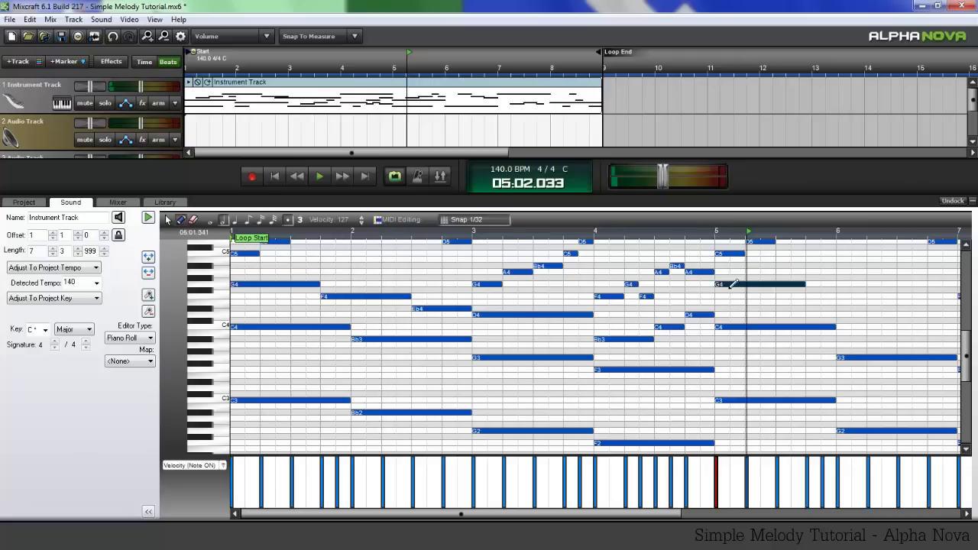
- Add an F4 harmony note on beat 4 of measure 5 and shorten it to end with the measure
{"action": "left_click", "coordinate": [365, 301]}
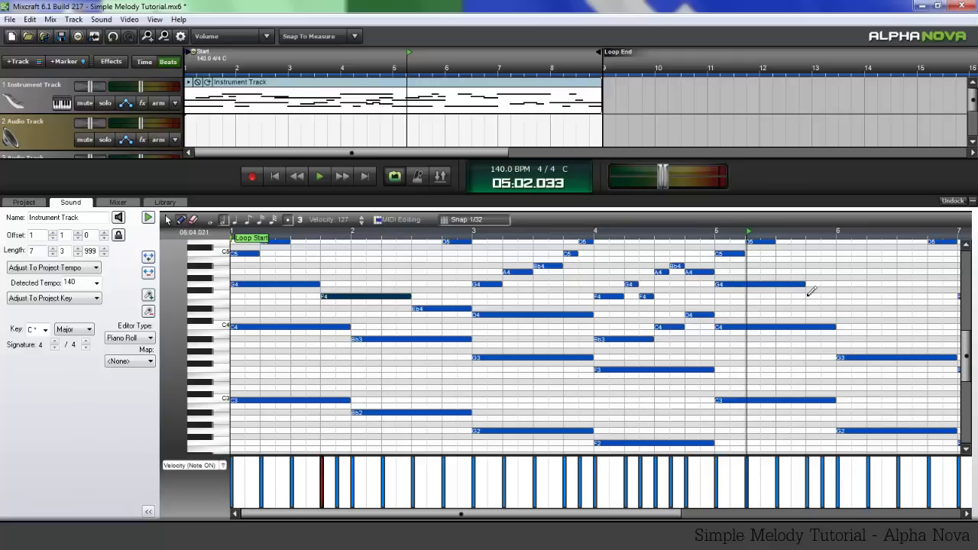
{"action": "left_click", "coordinate": [808, 296]}
{"action": "scroll", "coordinate": [779, 321], "scroll_direction": "right", "scroll_amount": 3}
{"action": "scroll", "coordinate": [560, 338], "scroll_direction": "up", "scroll_amount": 1}
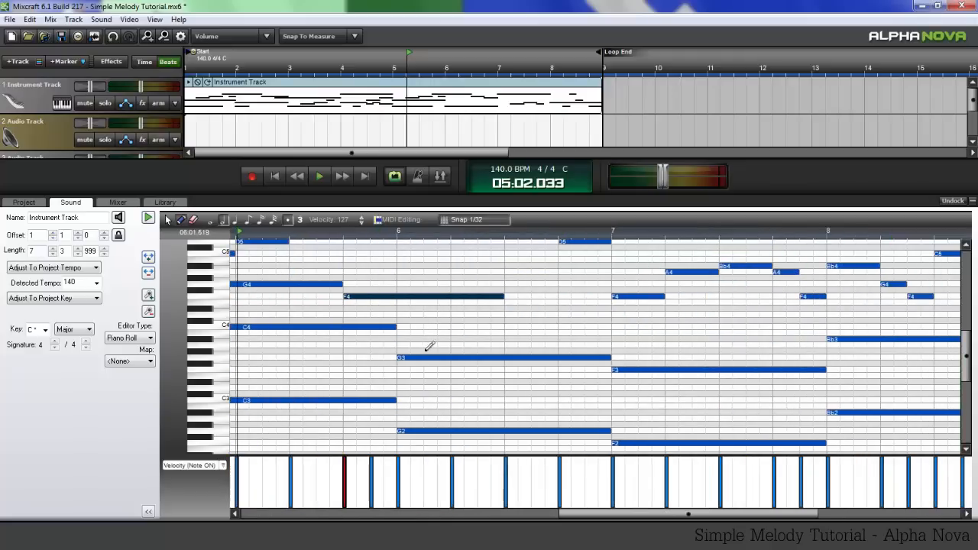
{"action": "scroll", "coordinate": [430, 346], "scroll_direction": "up", "scroll_amount": 1}
{"action": "left_click_drag", "start_coordinate": [539, 314], "coordinate": [383, 312]}
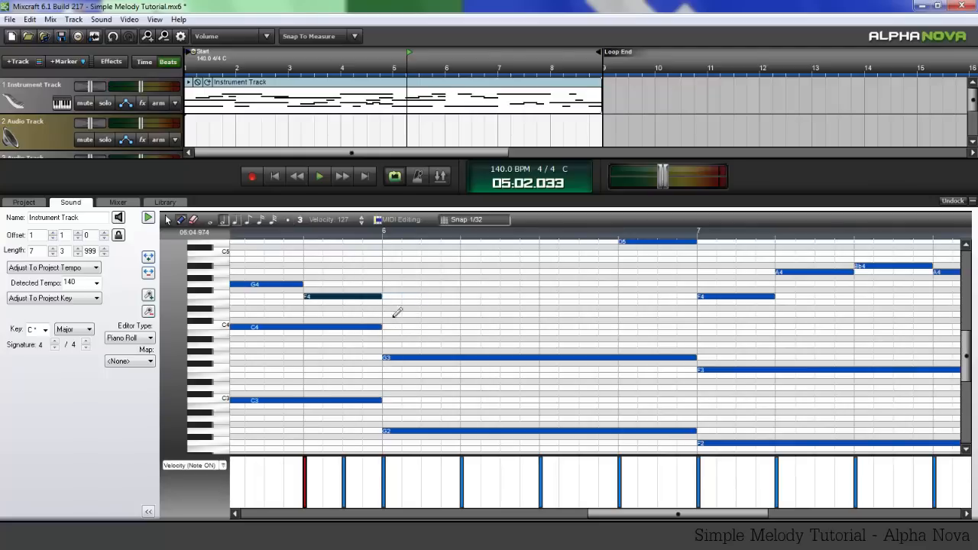
- Add half-note harmony notes D4 on beat 1 and C4 on beat 3 of measure 6
{"action": "scroll", "coordinate": [395, 312], "scroll_direction": "left", "scroll_amount": 2}
{"action": "left_click_drag", "start_coordinate": [254, 284], "coordinate": [487, 284]}
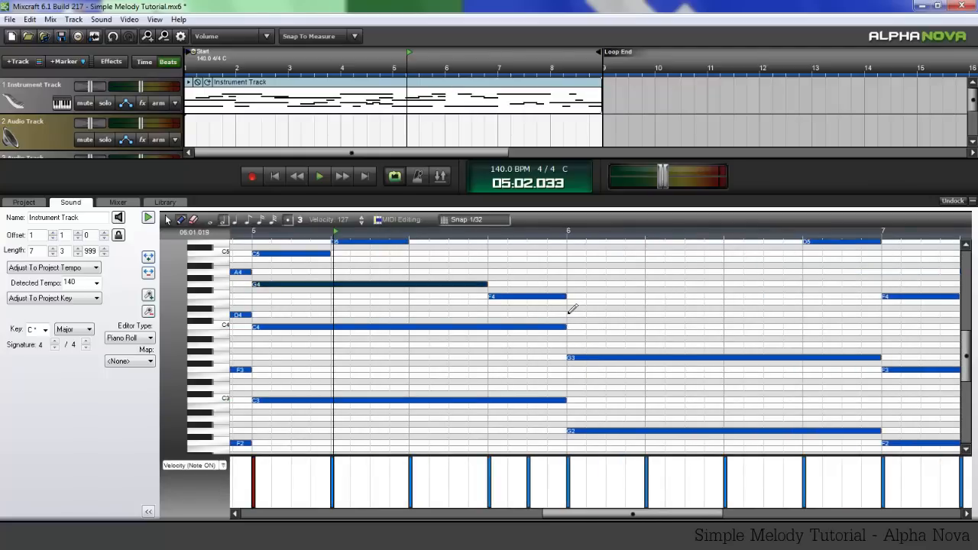
{"action": "left_click", "coordinate": [569, 313]}
{"action": "left_click_drag", "start_coordinate": [796, 318], "coordinate": [723, 320]}
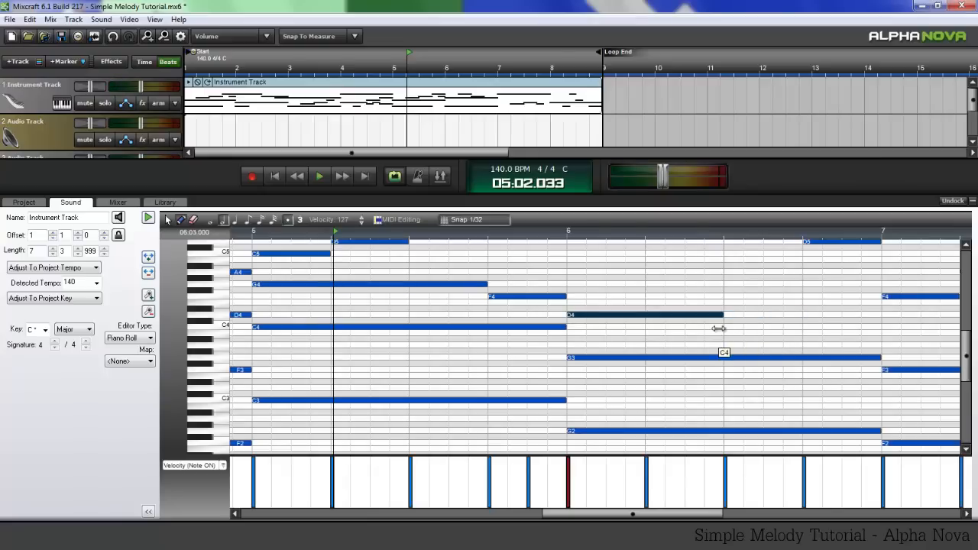
{"action": "left_click", "coordinate": [727, 327]}
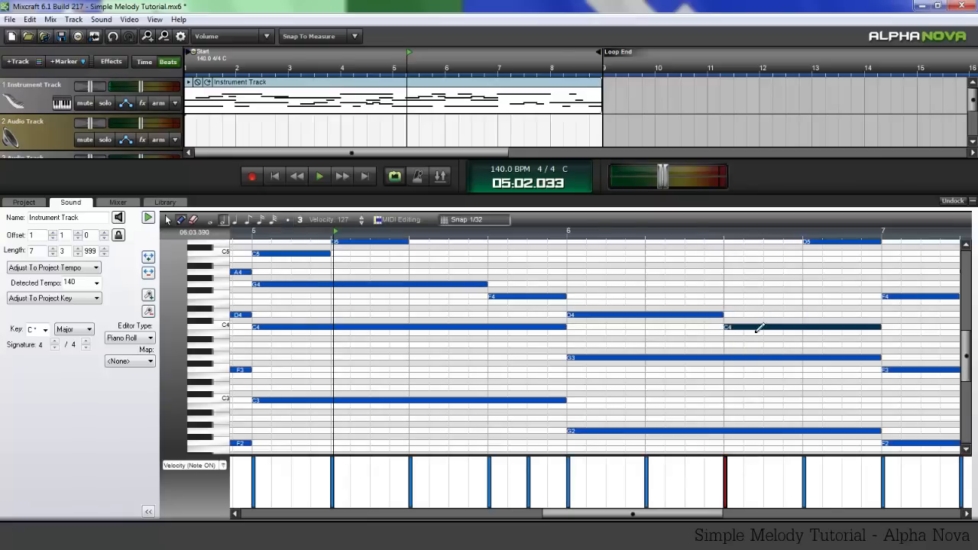
- Play the new harmony passage from the start of measure 5 through measure 6
{"action": "left_click", "coordinate": [567, 232]}
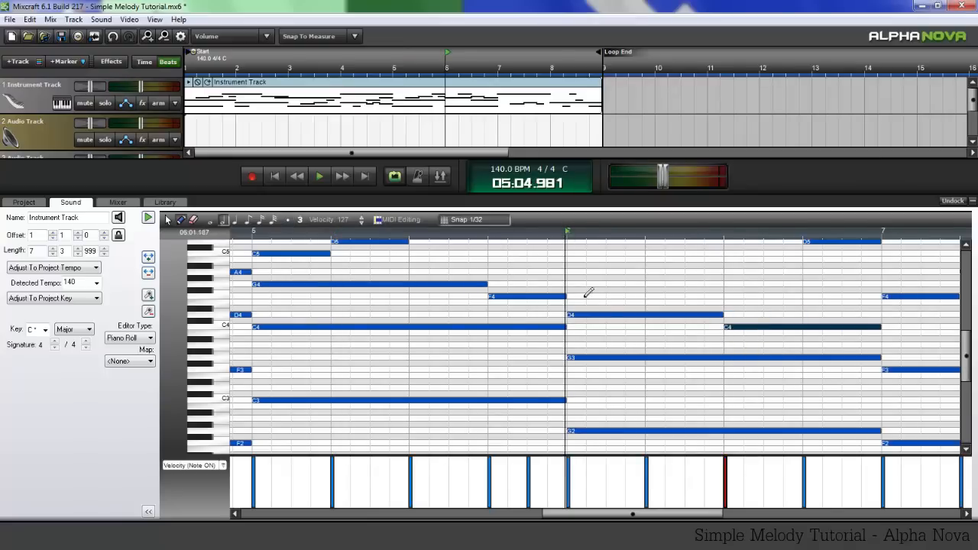
{"action": "left_click", "coordinate": [487, 233]}
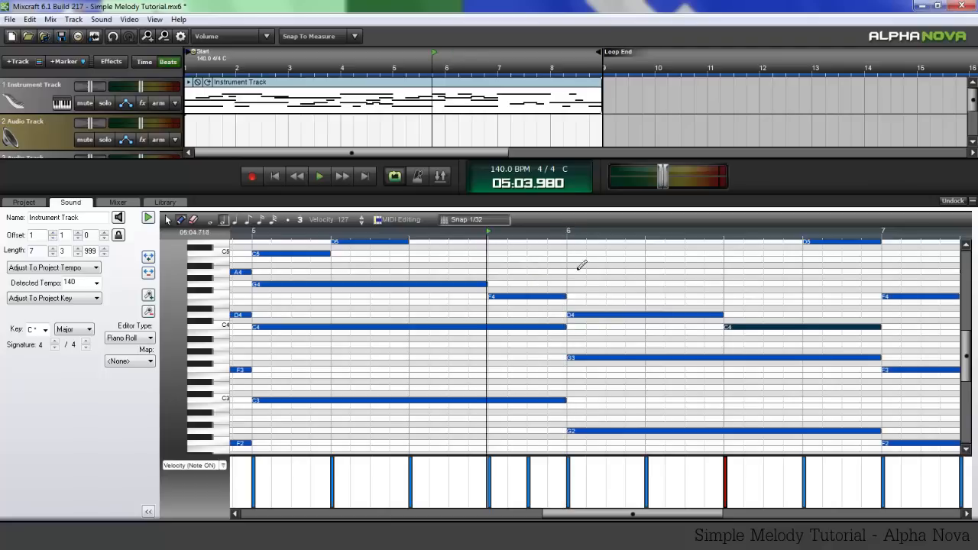
{"action": "left_click", "coordinate": [255, 232]}
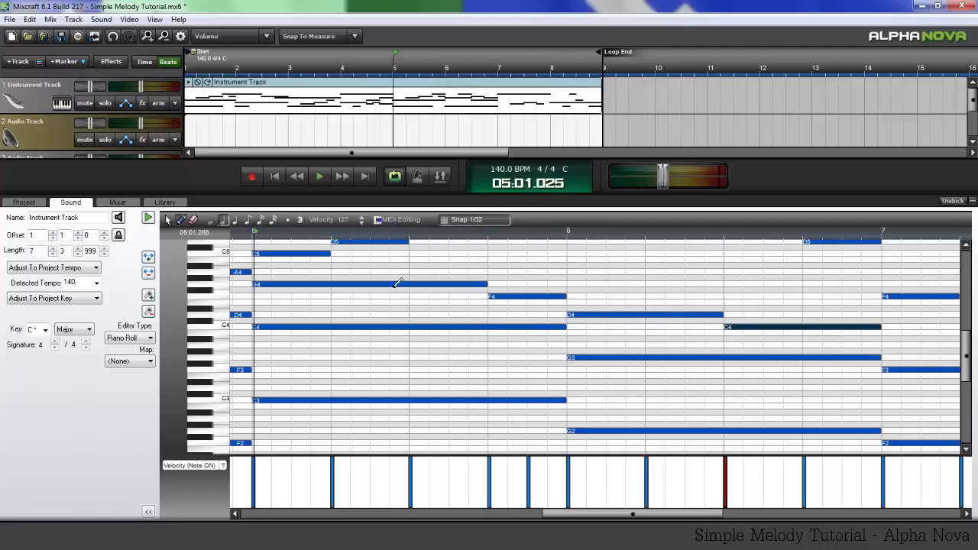
{"action": "key", "text": "space"}
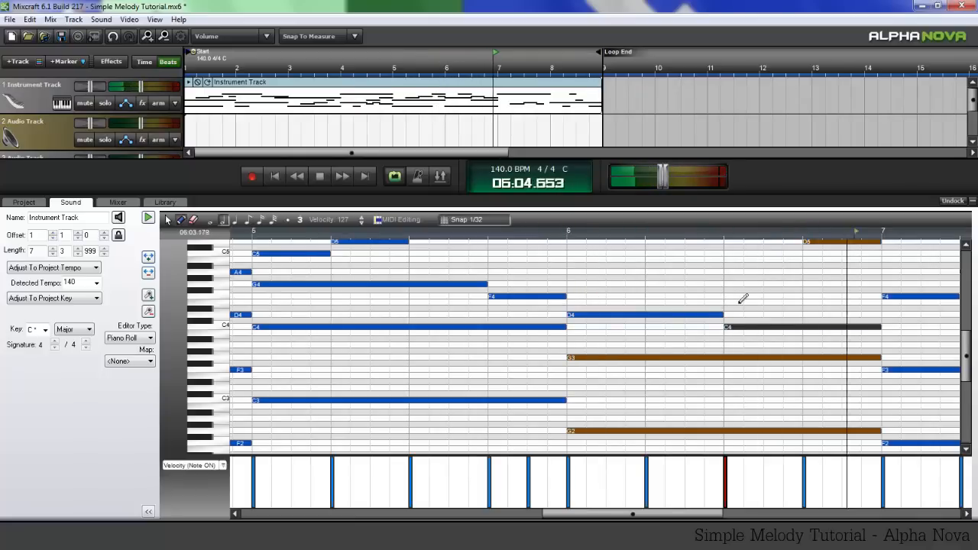
{"action": "key", "text": "space"}
- Add a whole-note Bb3 harmony note across measure 7, and play the passage
{"action": "scroll", "coordinate": [665, 313], "scroll_direction": "right", "scroll_amount": 5}
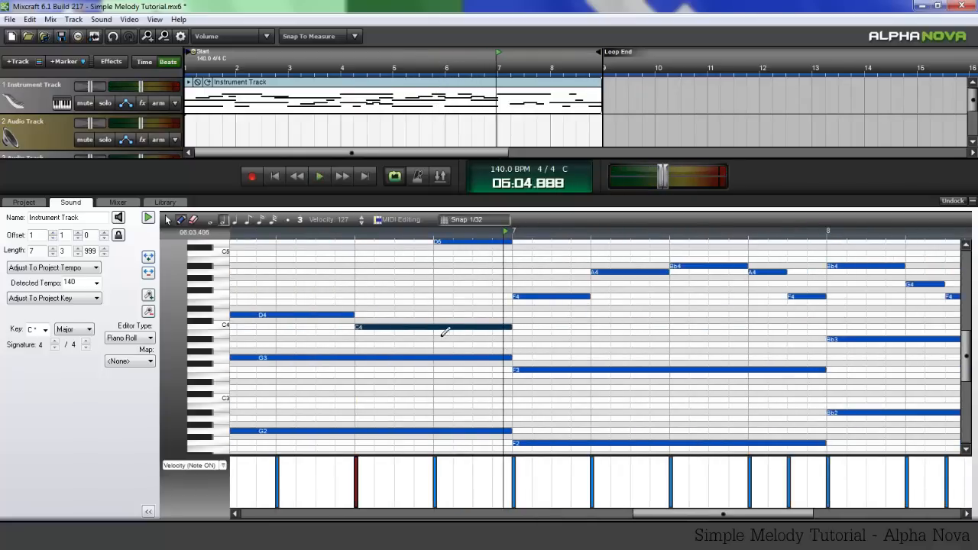
{"action": "left_click", "coordinate": [525, 378]}
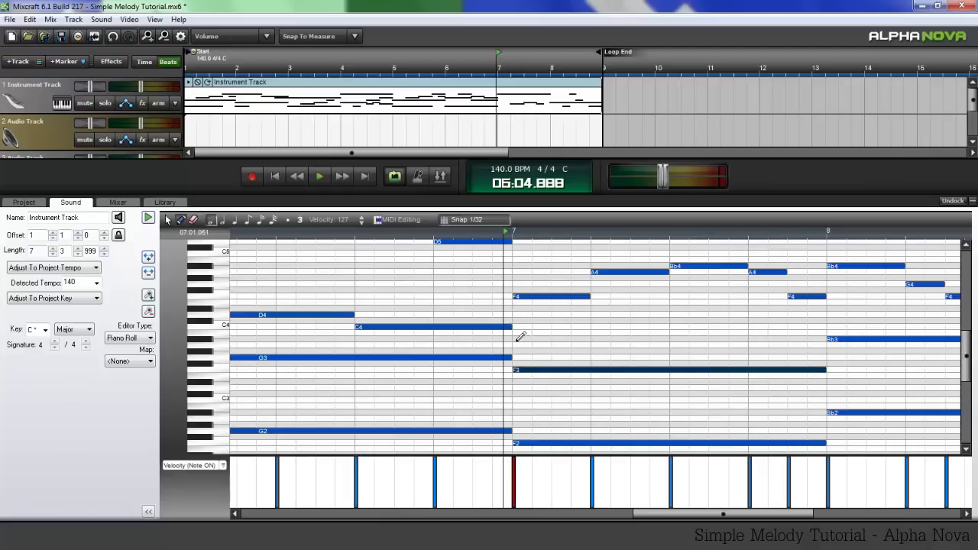
{"action": "left_click", "coordinate": [518, 339]}
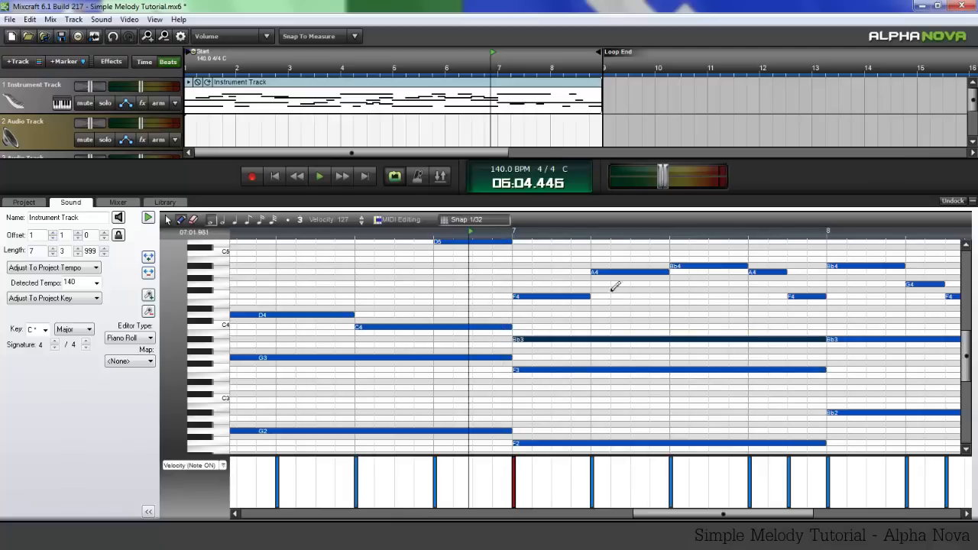
{"action": "key", "text": "space"}
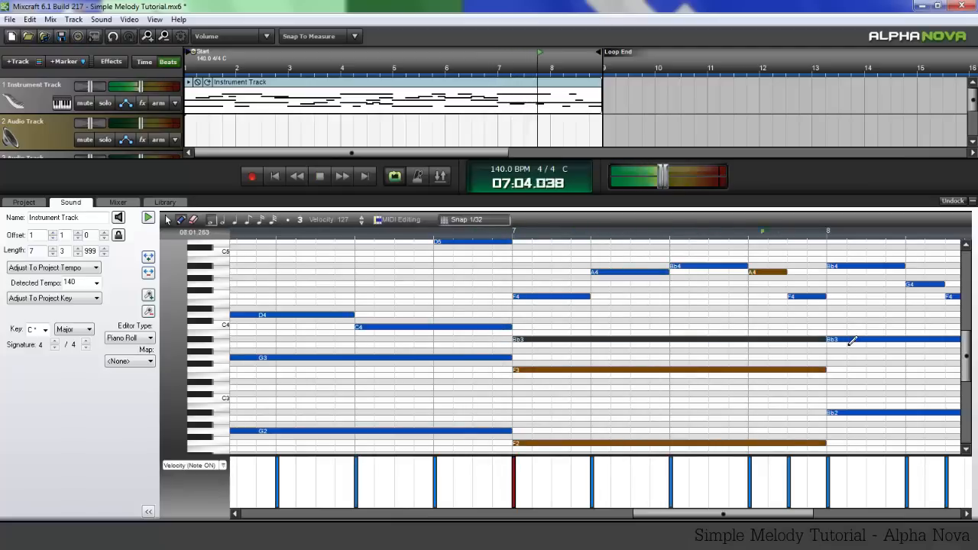
{"action": "key", "text": "space"}
- Shorten the Bb3 harmony note in measure 7 to three beats and add a quarter-note C4 on beat 4
{"action": "left_click_drag", "start_coordinate": [822, 339], "coordinate": [749, 340]}
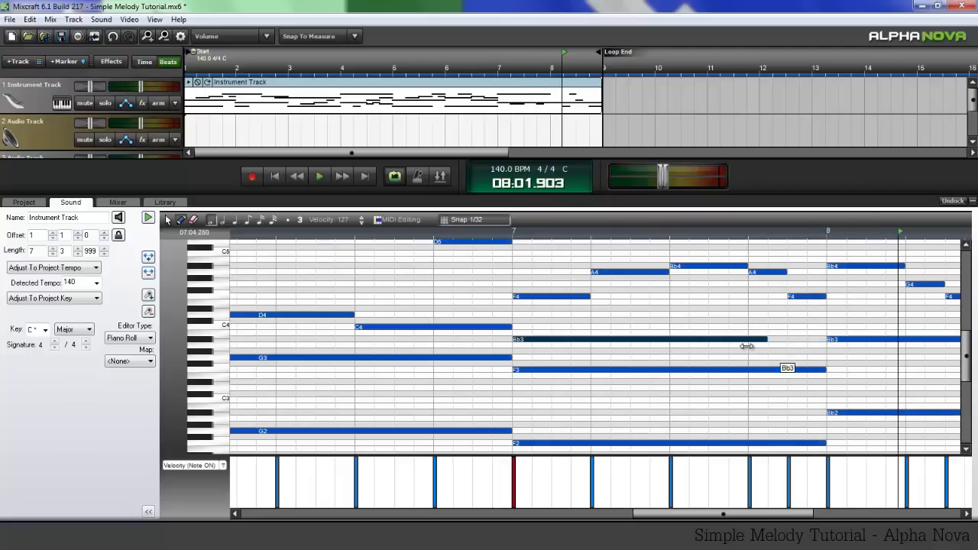
{"action": "left_click", "coordinate": [751, 327]}
{"action": "scroll", "coordinate": [814, 330], "scroll_direction": "right", "scroll_amount": 3}
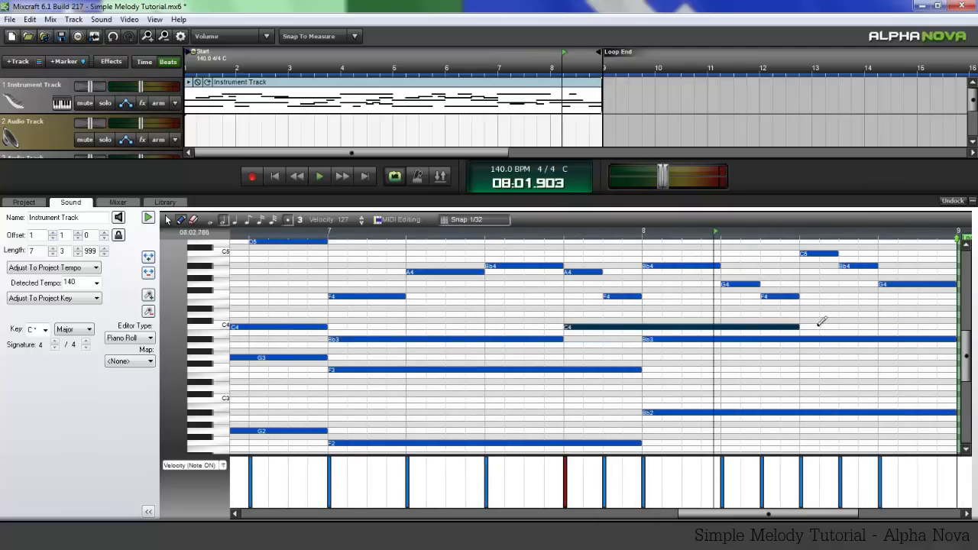
{"action": "left_click_drag", "start_coordinate": [795, 329], "coordinate": [642, 328]}
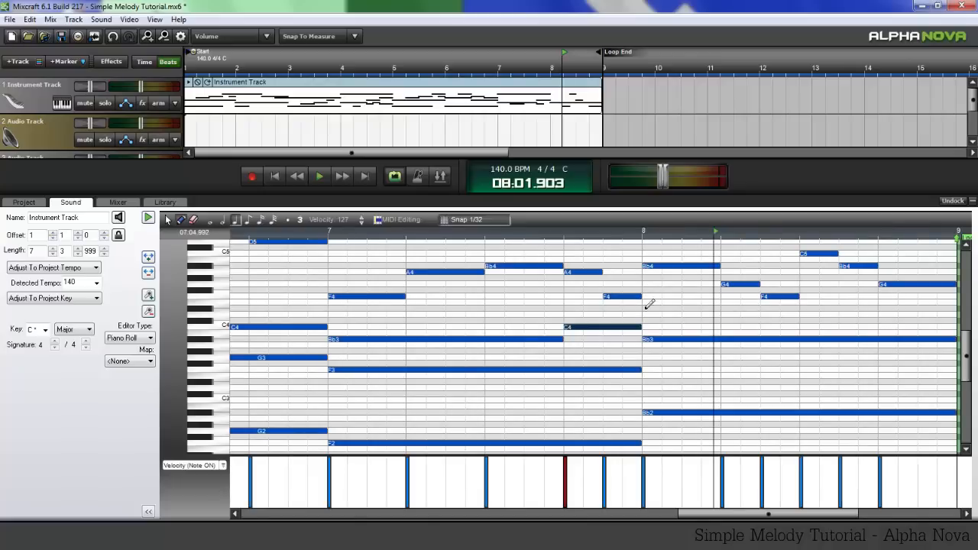
- Add a whole-note Eb3 harmony note across measure 8, and play from beat 3 of measure 7
{"action": "scroll", "coordinate": [659, 356], "scroll_direction": "left", "scroll_amount": 3}
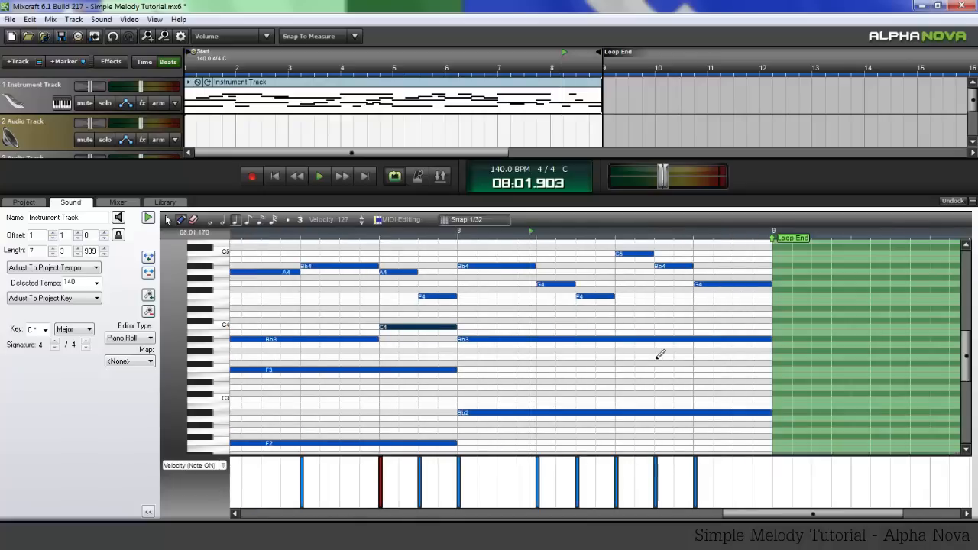
{"action": "left_click", "coordinate": [493, 413]}
{"action": "left_click", "coordinate": [462, 381]}
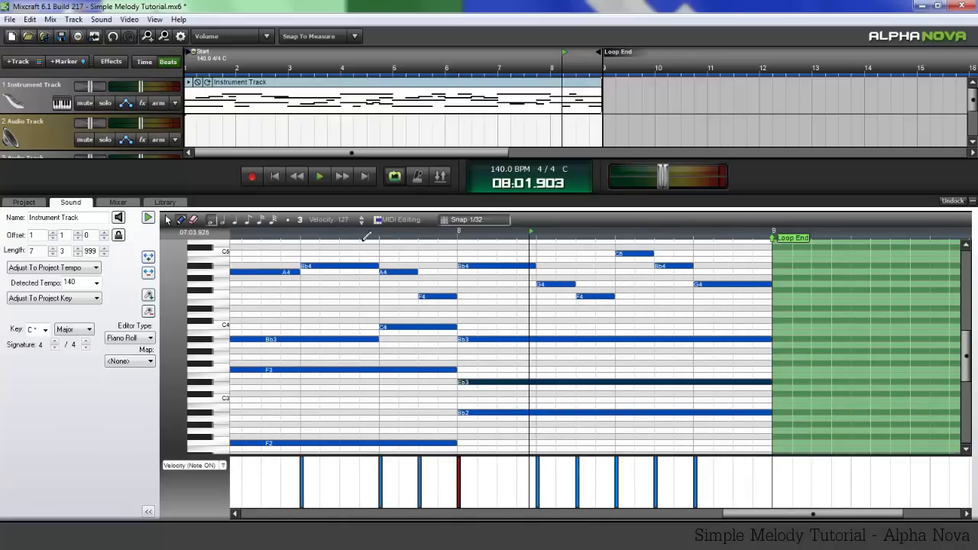
{"action": "left_click", "coordinate": [298, 234]}
{"action": "key", "text": "space"}
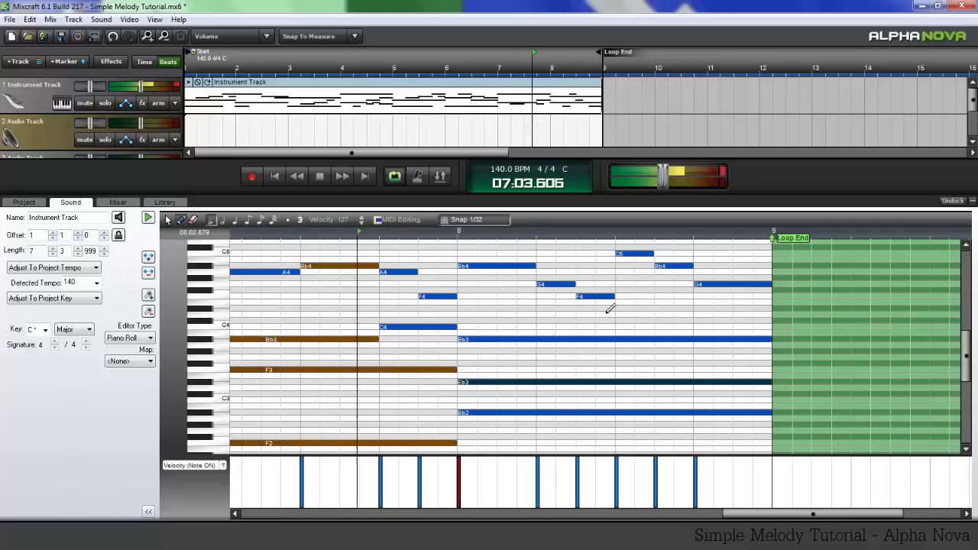
{"action": "key", "text": "space"}
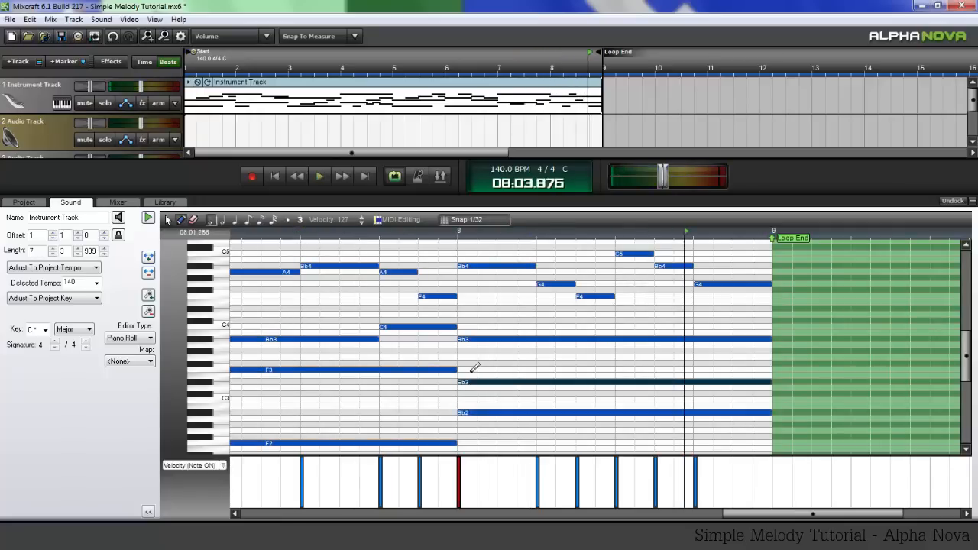
- Raise the measure 8 harmony note an octave to Eb4, and play from beat 4 of measure 7
{"action": "left_click_drag", "start_coordinate": [480, 387], "coordinate": [481, 309]}
{"action": "left_click", "coordinate": [388, 232]}
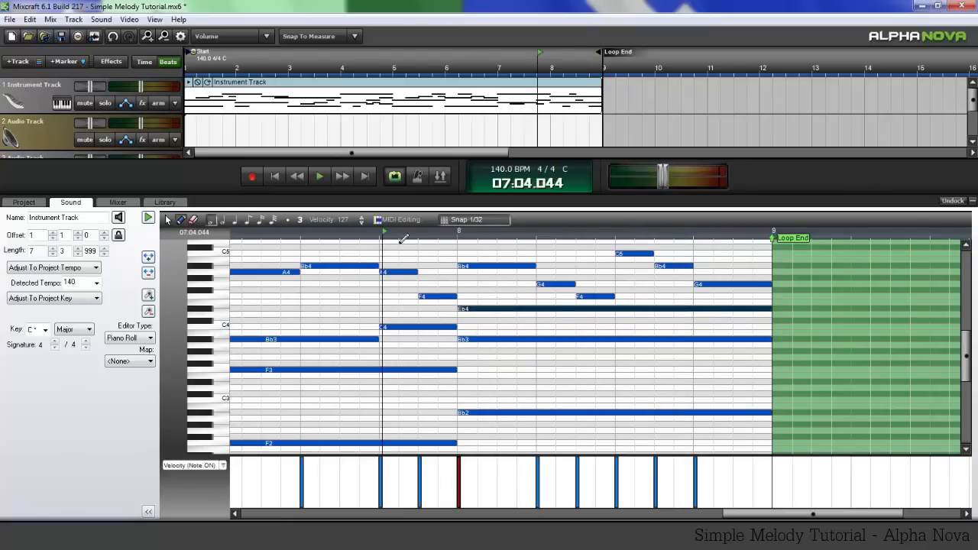
{"action": "key", "text": "space"}
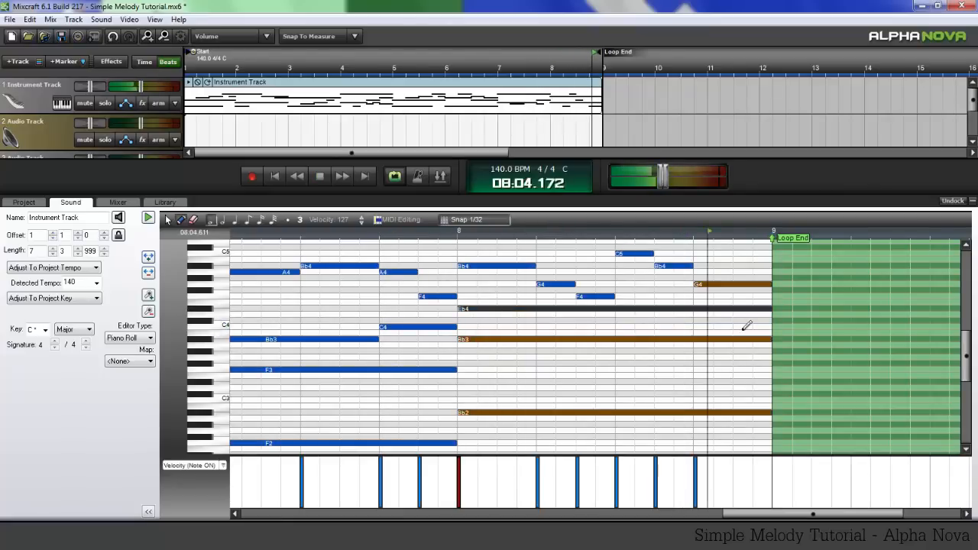
{"action": "key", "text": "space"}
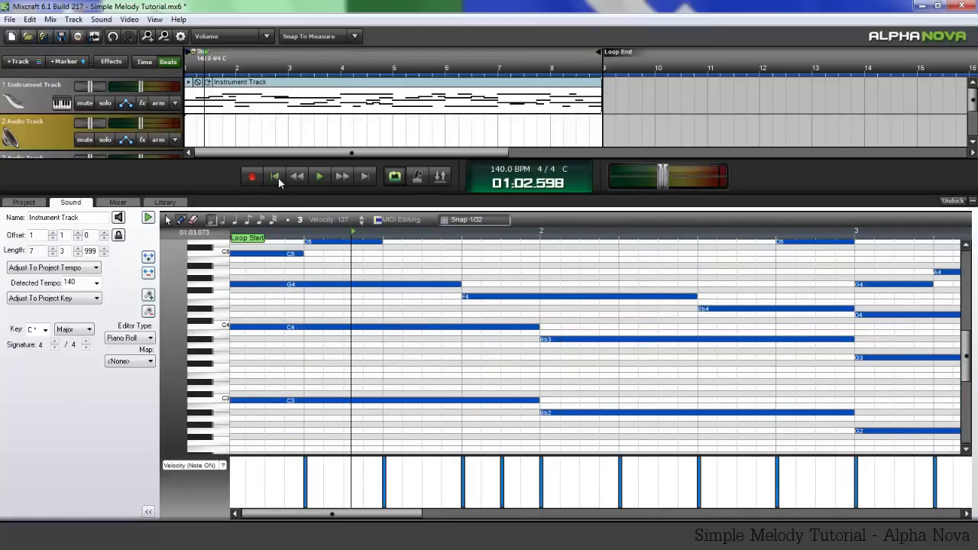
- Play the complete eight-measure loop with its harmony line from the beginning
{"action": "left_click", "coordinate": [276, 177]}
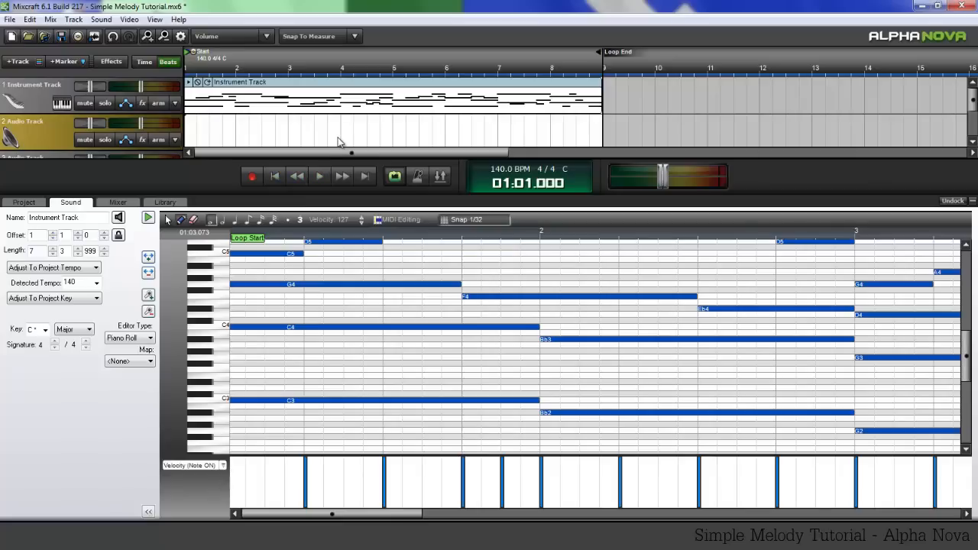
{"action": "key", "text": "space"}
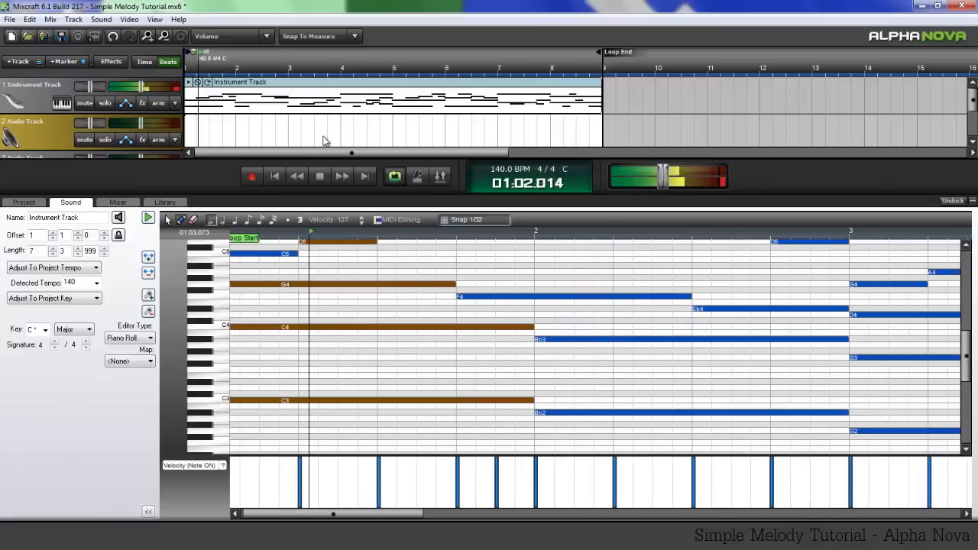
{"action": "key", "text": "space"}
- Enlarge the piano roll area and select all notes of the eight measures
{"action": "left_click_drag", "start_coordinate": [313, 195], "coordinate": [310, 169]}
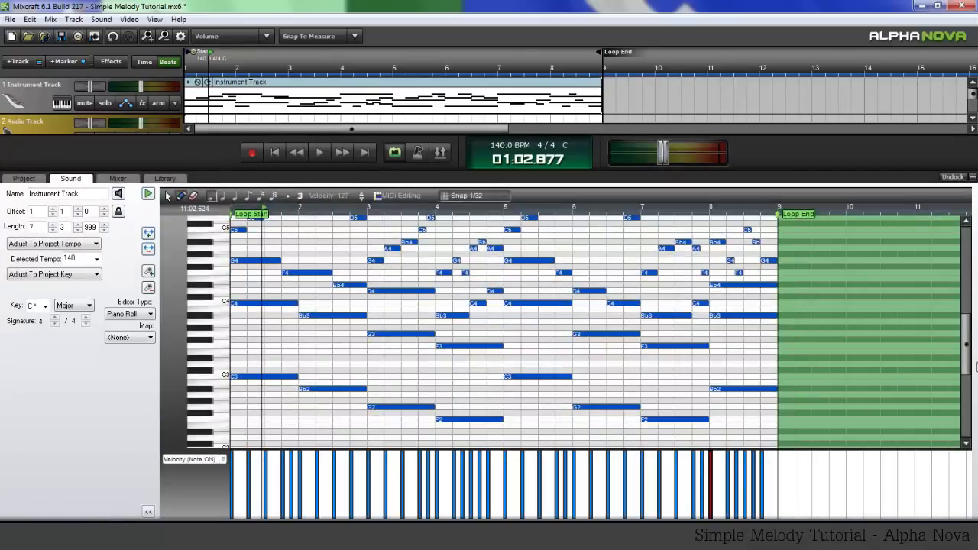
{"action": "mouse_move", "coordinate": [966, 352]}
{"action": "left_mouse_down"}
{"action": "mouse_move", "coordinate": [968, 336]}
{"action": "mouse_move", "coordinate": [972, 356]}
{"action": "left_mouse_up"}
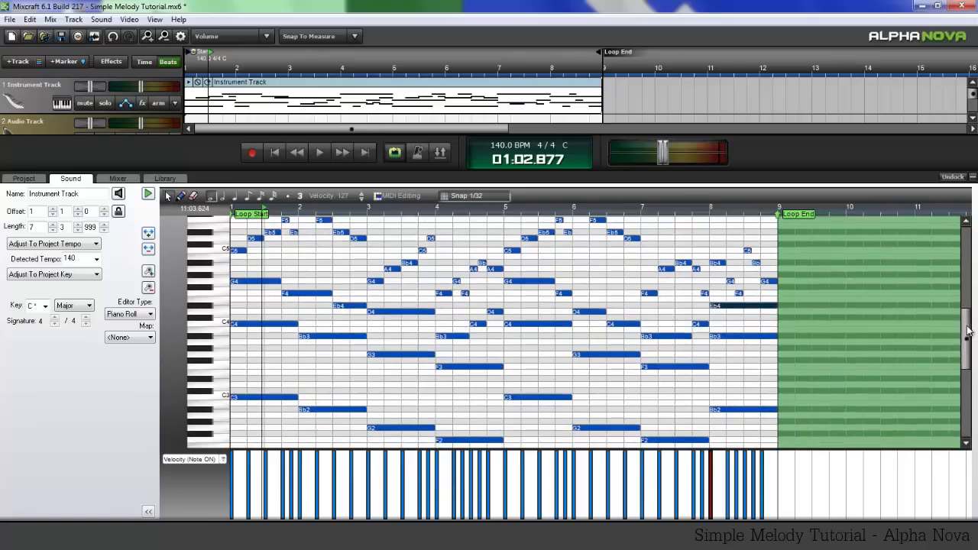
{"action": "left_click_drag", "start_coordinate": [966, 340], "coordinate": [966, 334]}
{"action": "left_click_drag", "start_coordinate": [877, 428], "coordinate": [425, 292]}
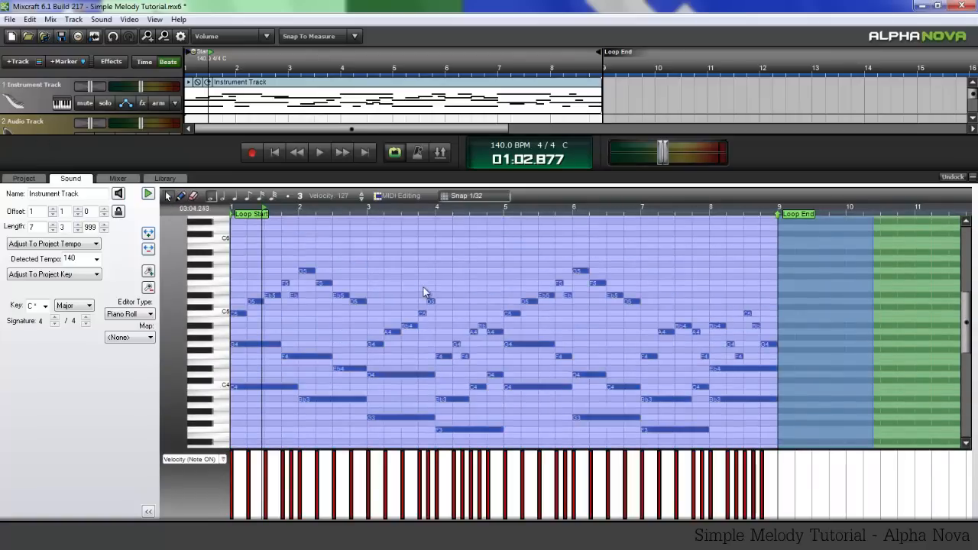
- Review the Humanize velocity options, switching between randomizing by 25% and within the range 110 to 127, and leave without applying
{"action": "right_click", "coordinate": [306, 277]}
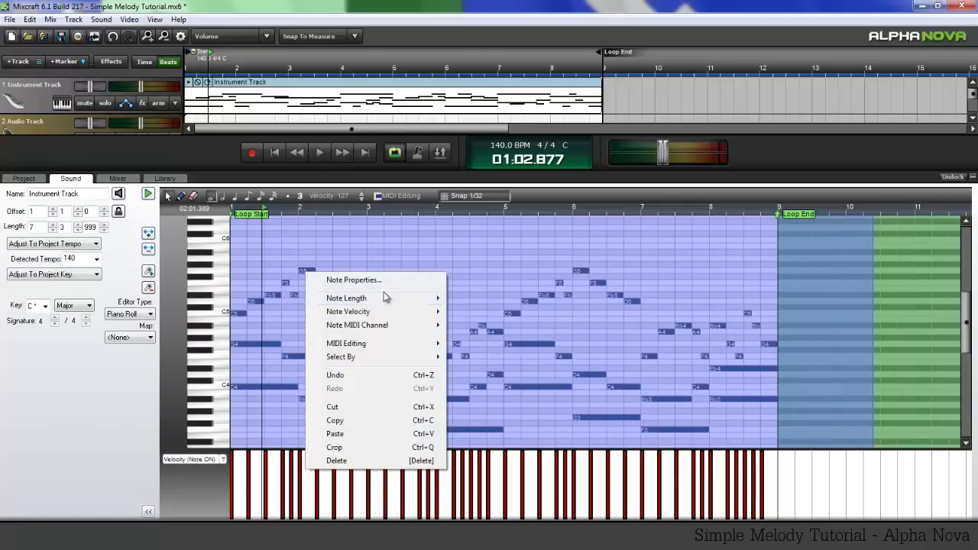
{"action": "mouse_move", "coordinate": [392, 311]}
{"action": "mouse_move", "coordinate": [504, 376]}
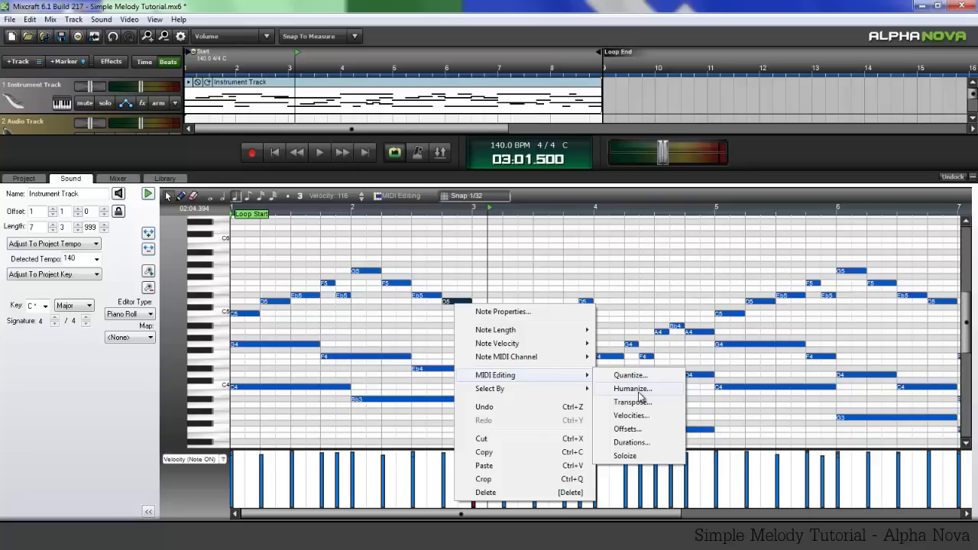
{"action": "left_click", "coordinate": [633, 389]}
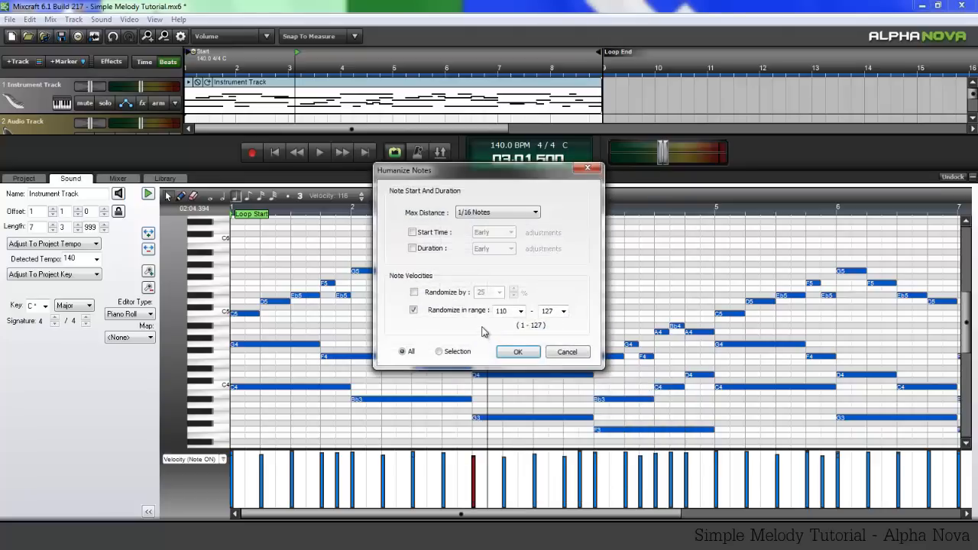
{"action": "left_click", "coordinate": [414, 292]}
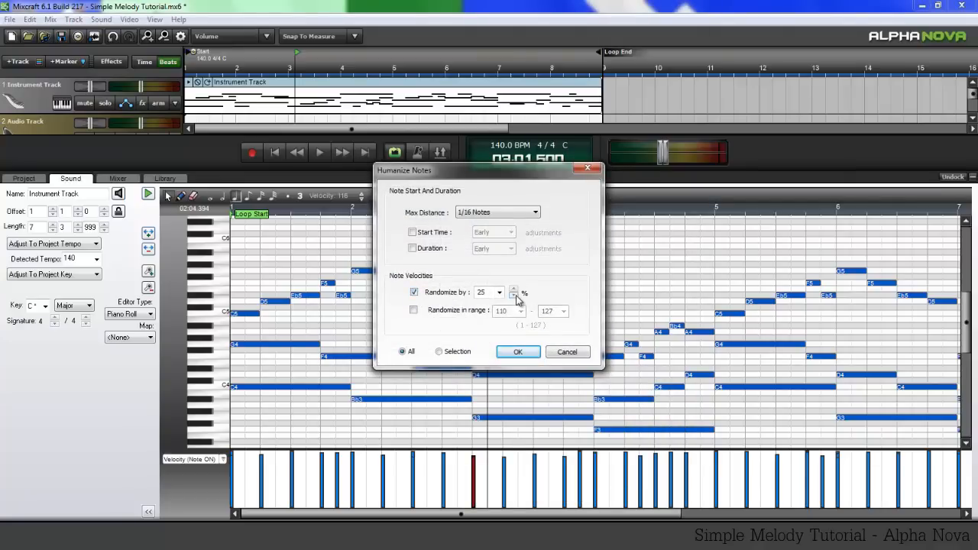
{"action": "left_click", "coordinate": [414, 310]}
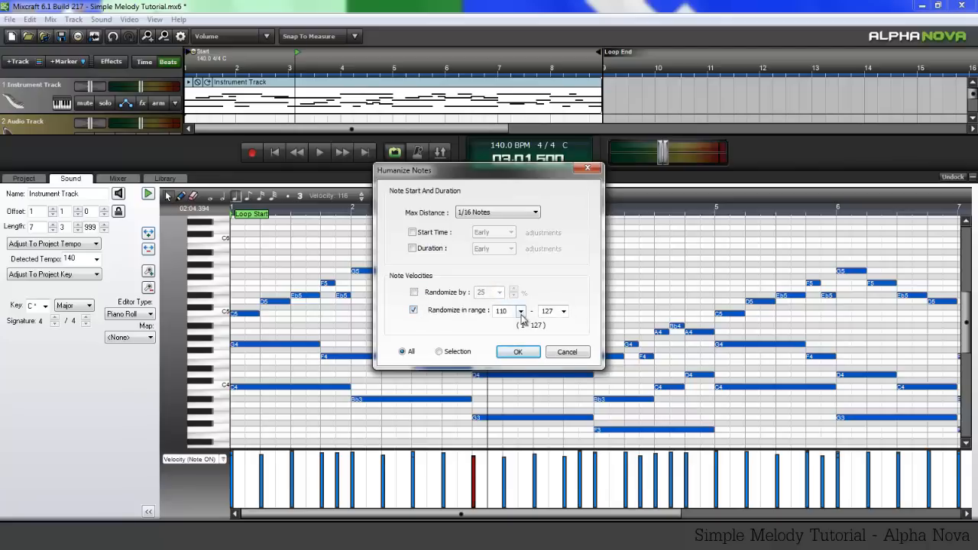
{"action": "left_click", "coordinate": [555, 355]}
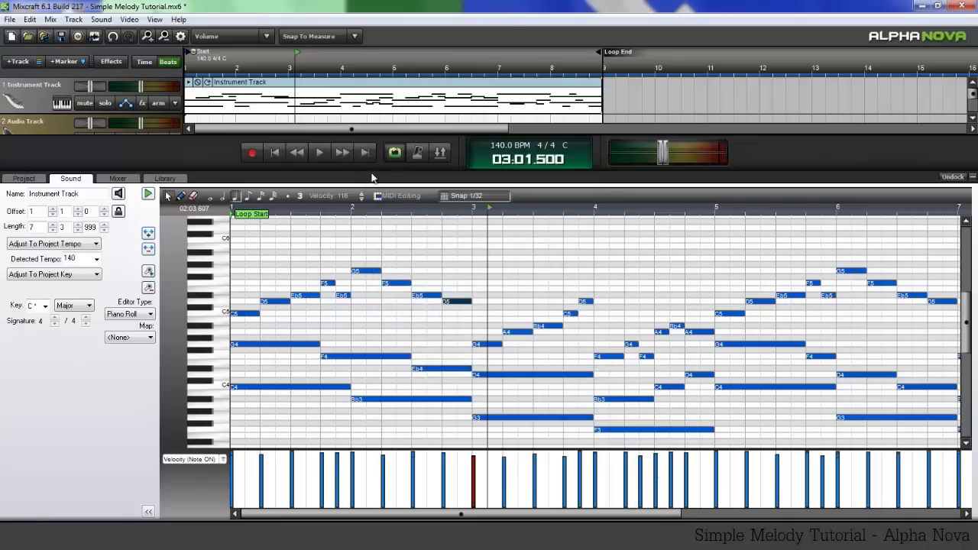
- Play the loop with its varied note velocities from the beginning, and stop playback in measure 6
{"action": "left_click", "coordinate": [273, 152]}
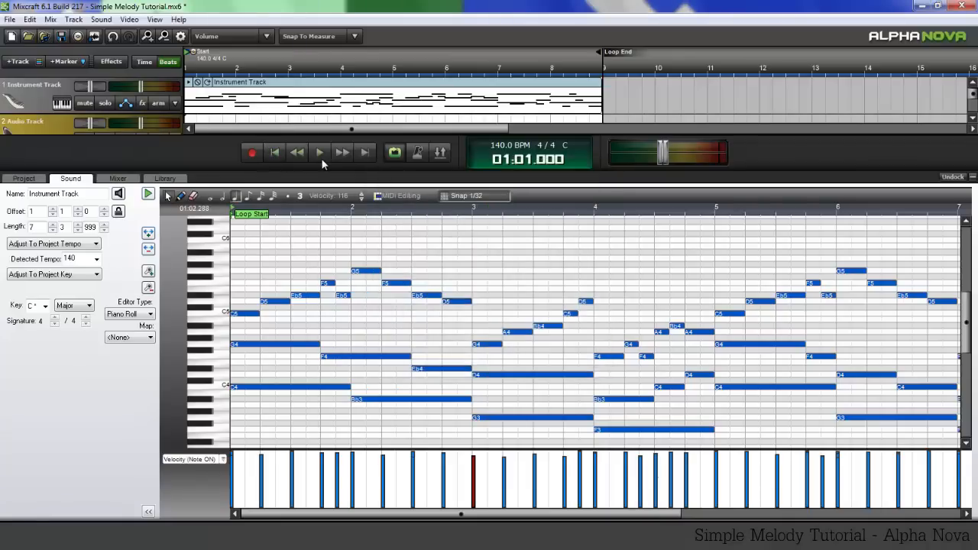
{"action": "left_click", "coordinate": [320, 153]}
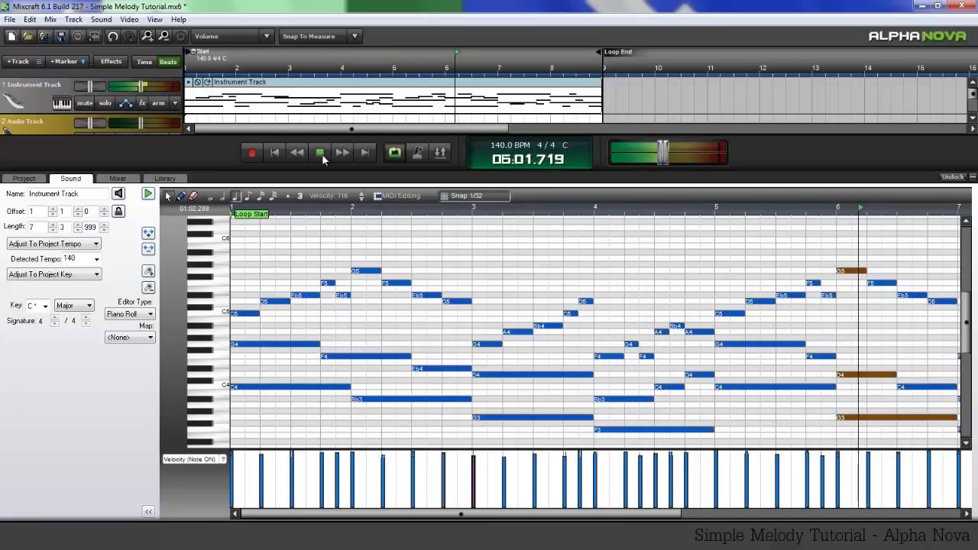
{"action": "left_click", "coordinate": [322, 158]}
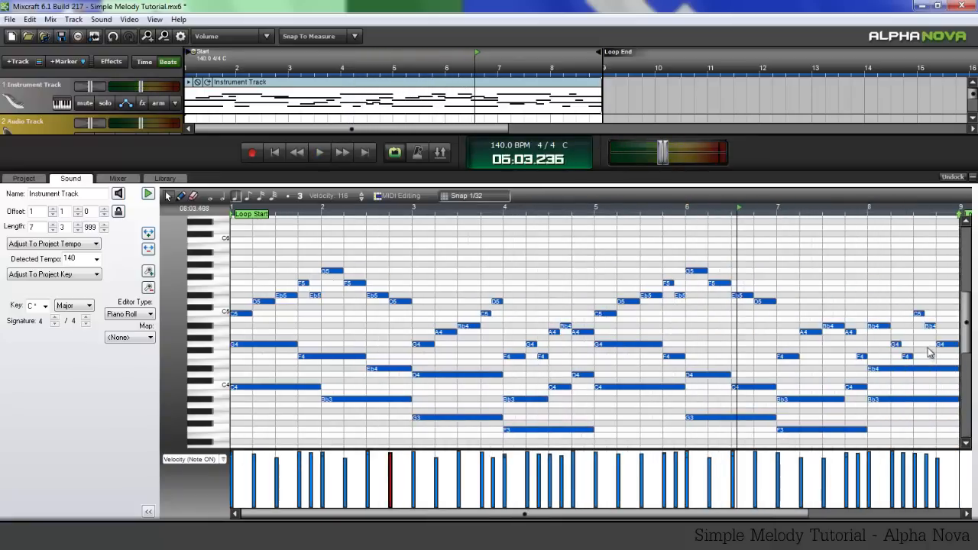